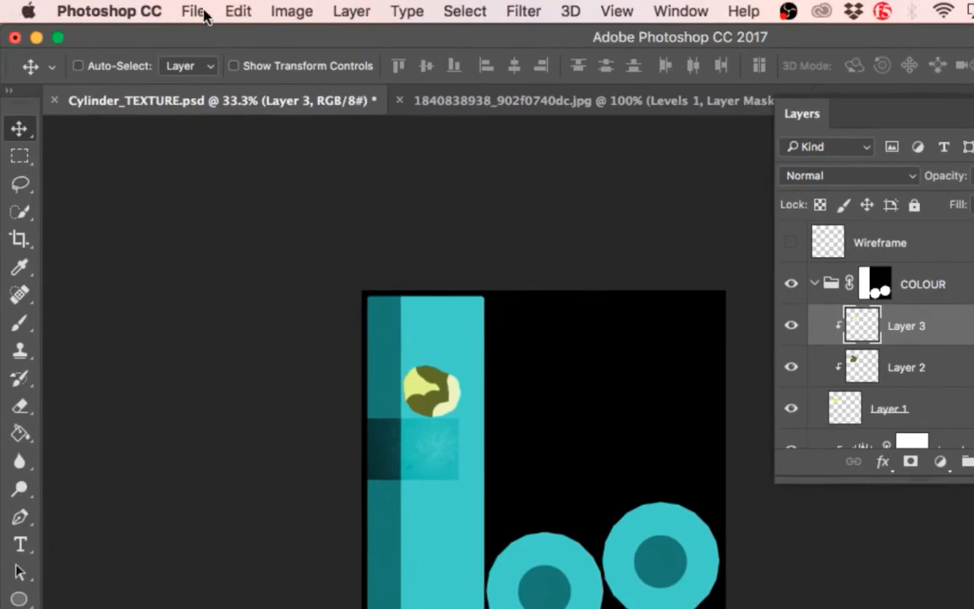
Start saving a copy of the texture document in the project's sourceimages folder, with BMP as the format.
{"action": "left_click", "coordinate": [199, 13]}
{"action": "left_click", "coordinate": [255, 232]}
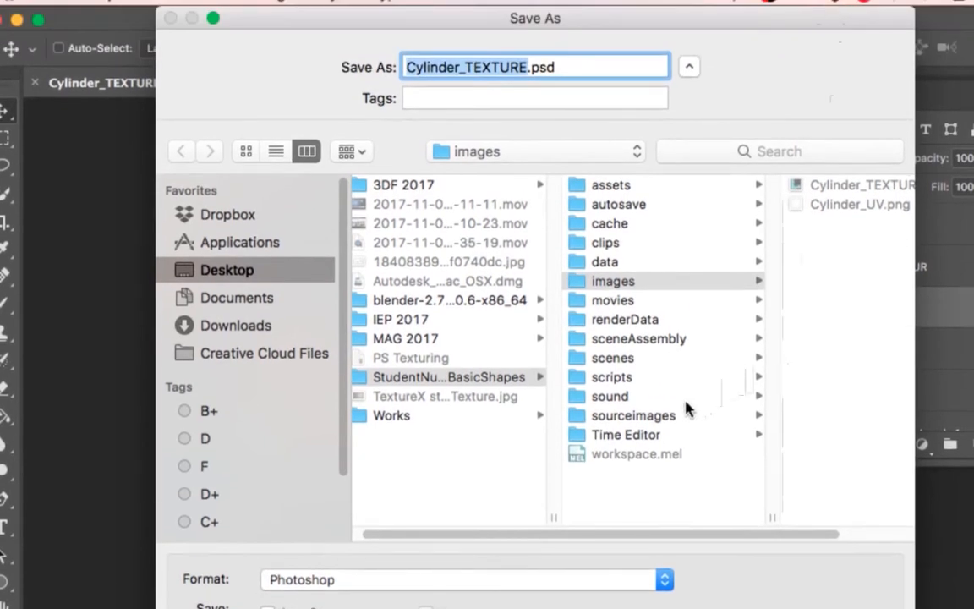
{"action": "left_click", "coordinate": [686, 415]}
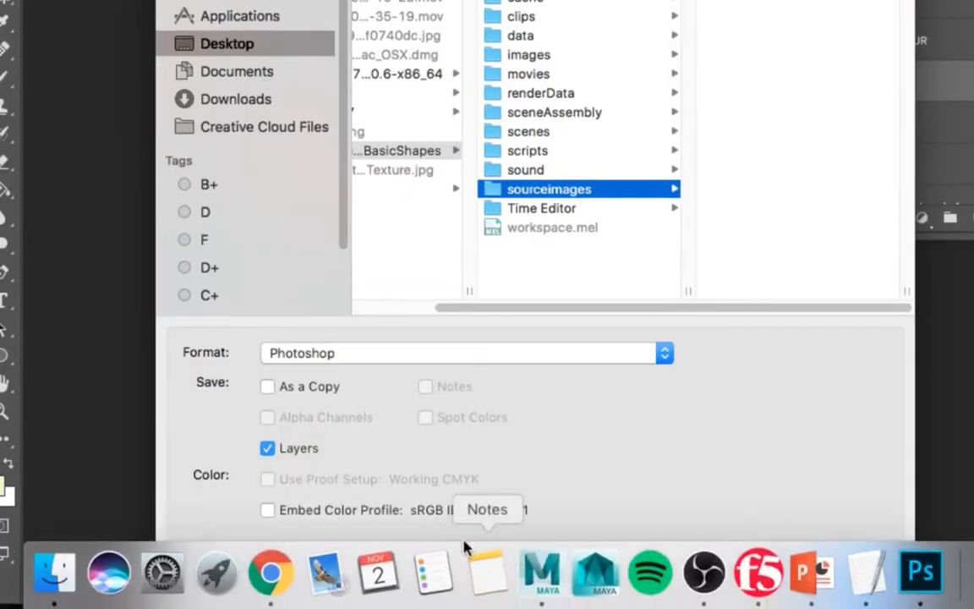
{"action": "left_click", "coordinate": [443, 358]}
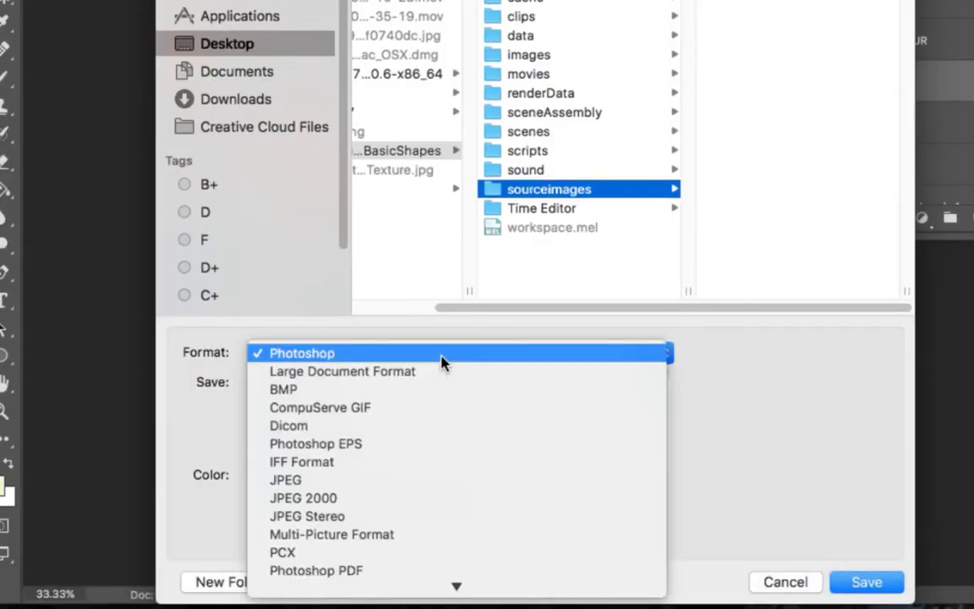
{"action": "left_click", "coordinate": [434, 389]}
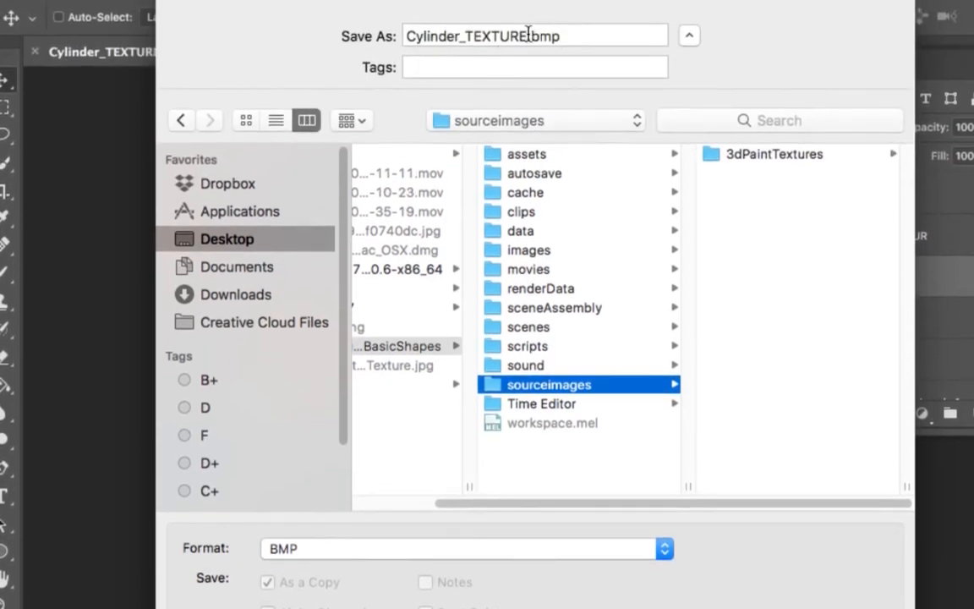
Name the copy Cylinder_COLOUR.bmp and save it with the Windows file format at 24 Bit depth.
{"action": "left_click_drag", "start_coordinate": [529, 35], "coordinate": [463, 35]}
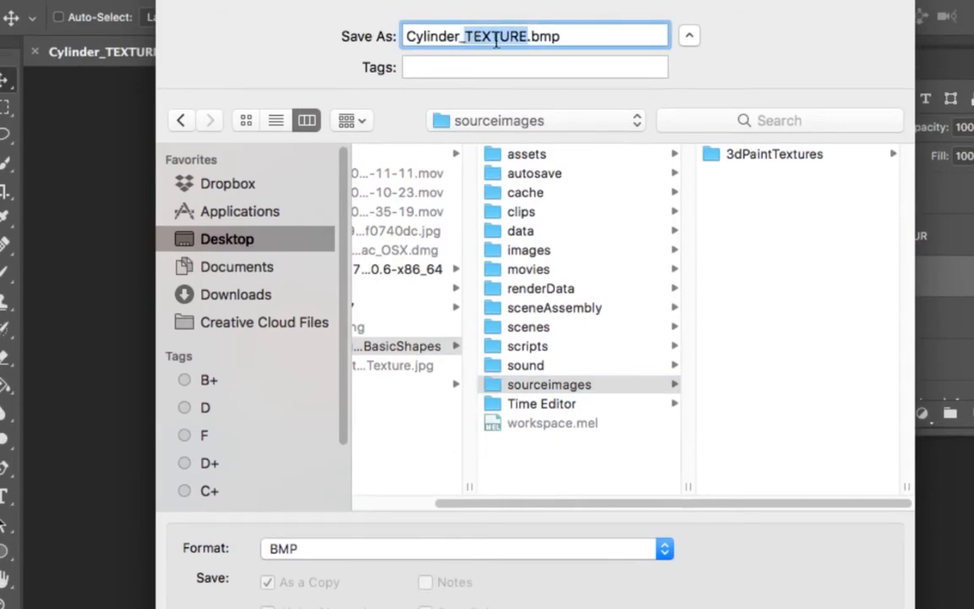
{"action": "type", "text": "VC"}
{"action": "key", "text": "BackSpace"}
{"action": "key", "text": "BackSpace"}
{"action": "type", "text": "COLOU"}
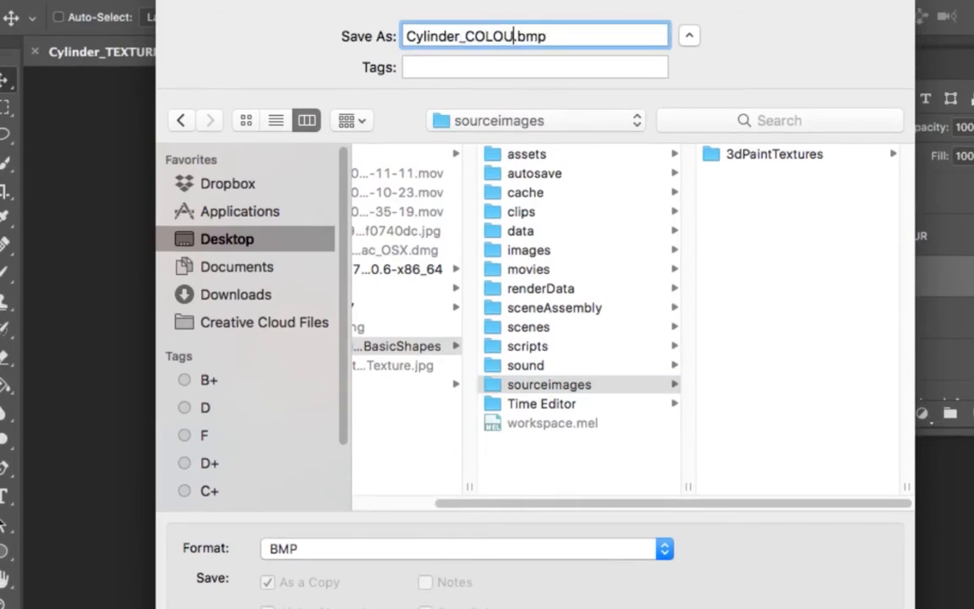
{"action": "type", "text": "R"}
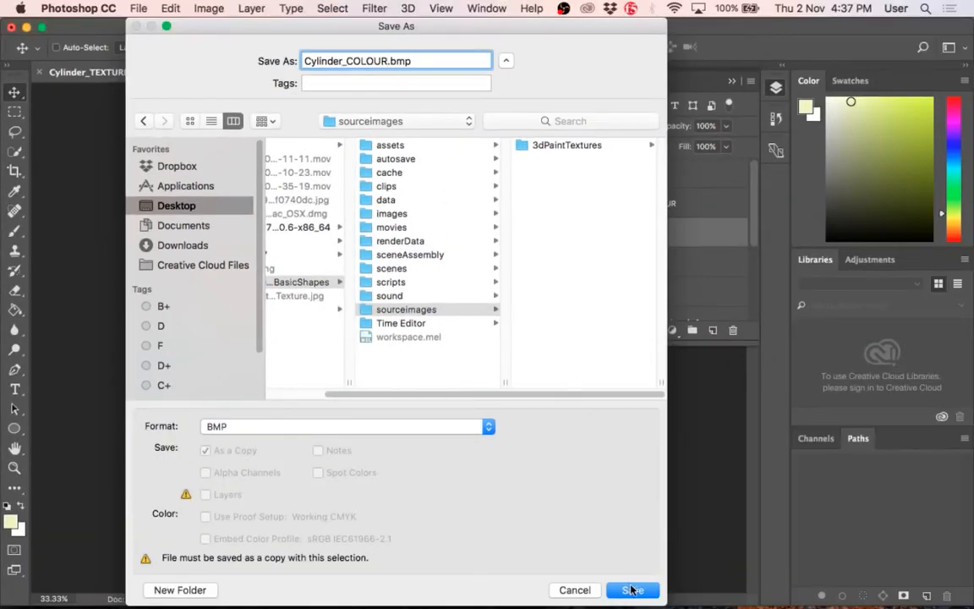
{"action": "left_click", "coordinate": [633, 589]}
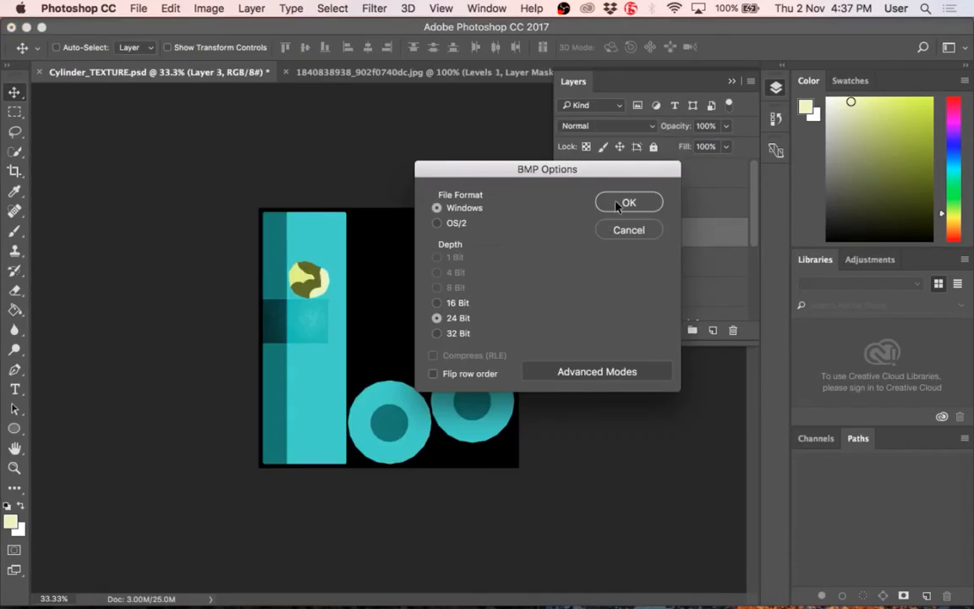
{"action": "left_click", "coordinate": [617, 206]}
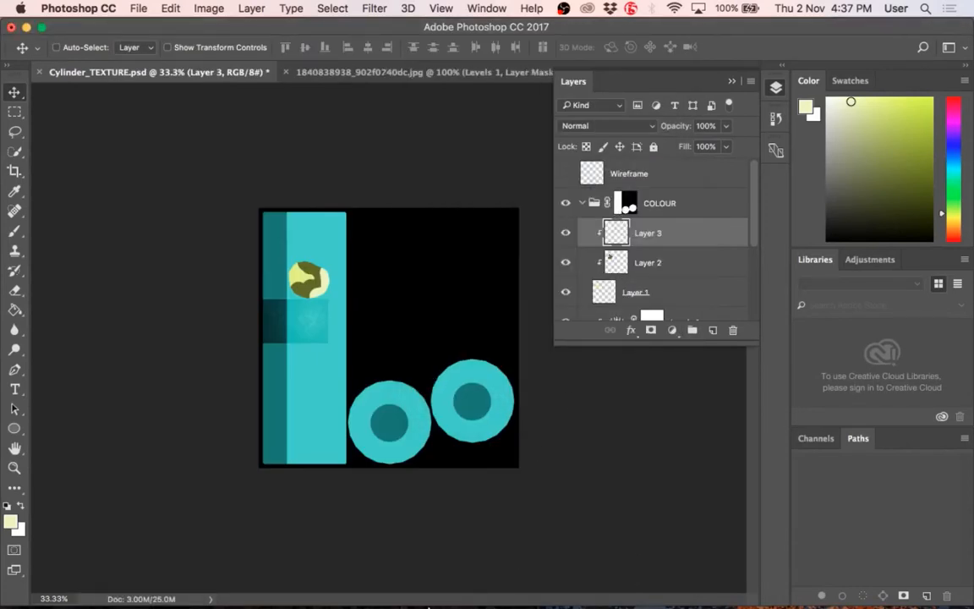
Switch to Maya and assign a new Blinn material to the plain cylinder in front.
{"action": "mouse_move", "coordinate": [427, 596]}
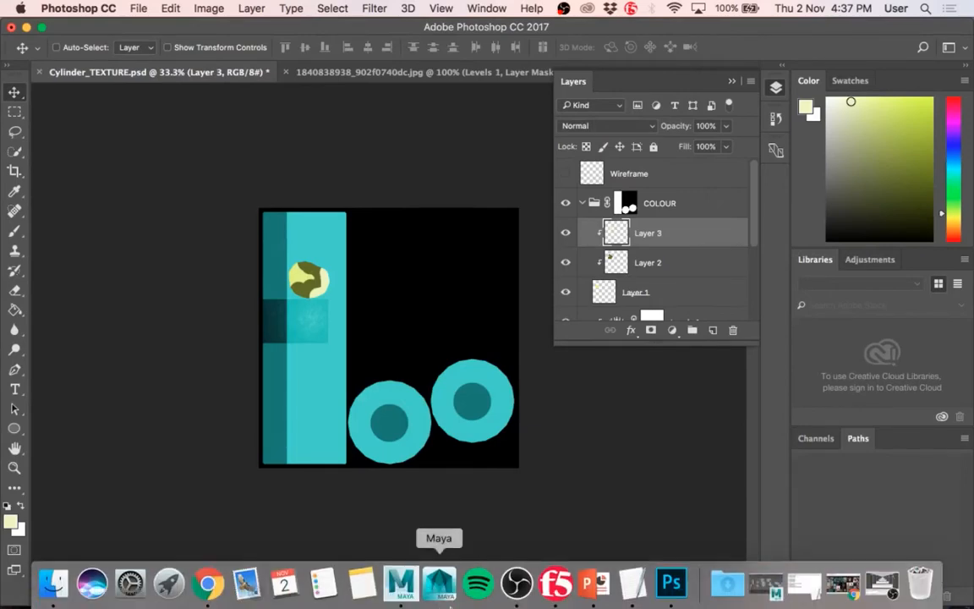
{"action": "left_click", "coordinate": [399, 584]}
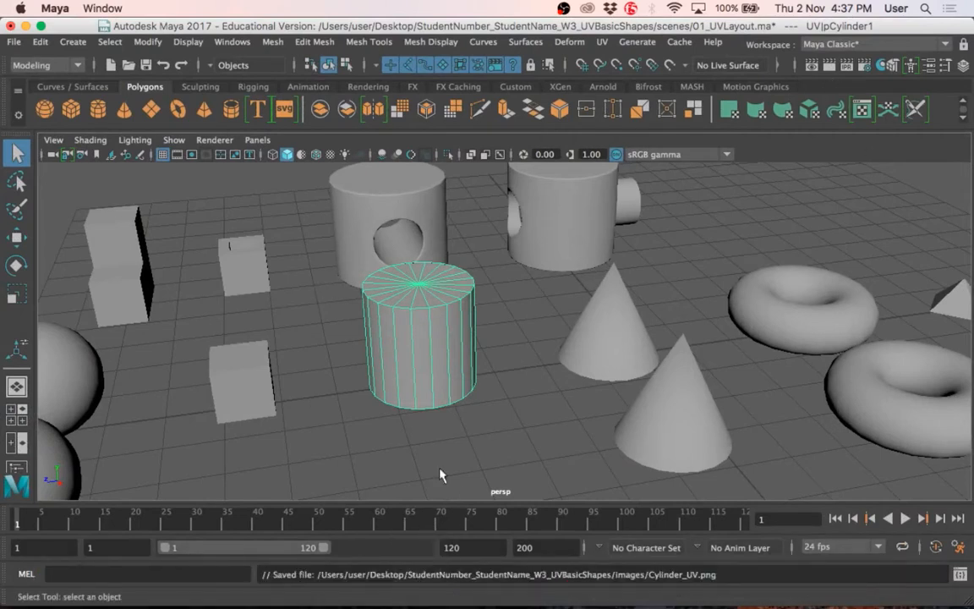
{"action": "left_click", "coordinate": [461, 315]}
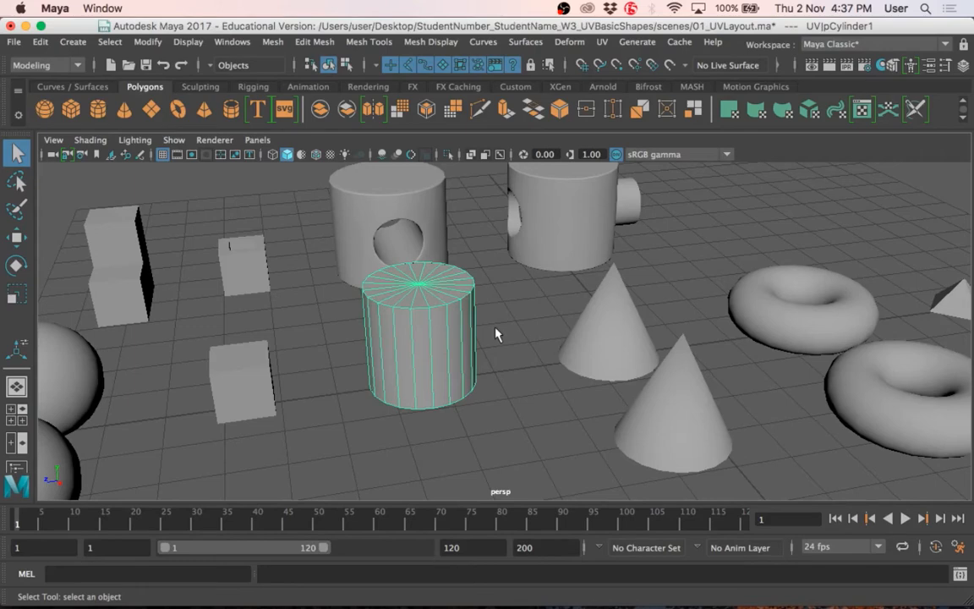
{"action": "right_click", "coordinate": [446, 283]}
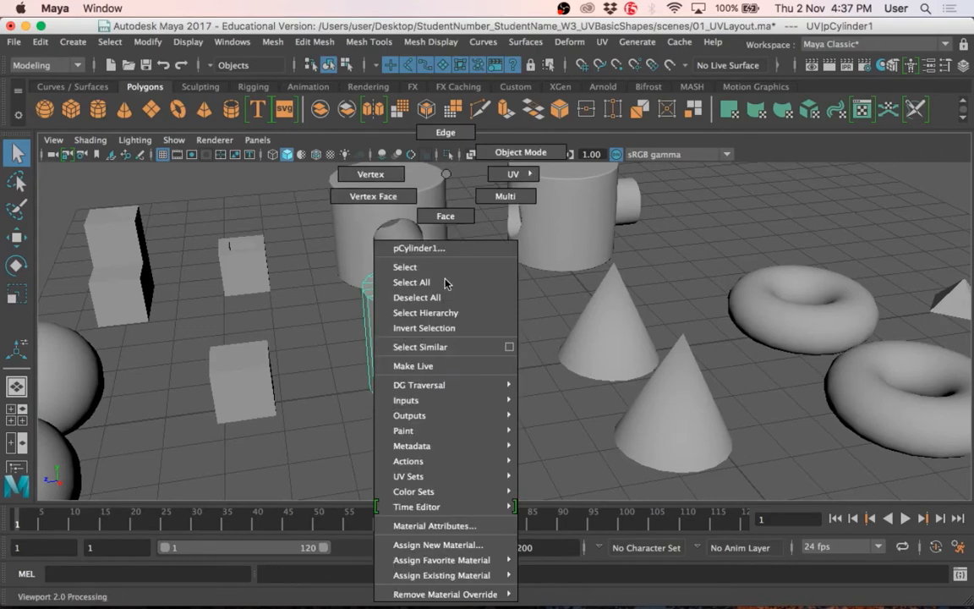
{"action": "left_click", "coordinate": [452, 207]}
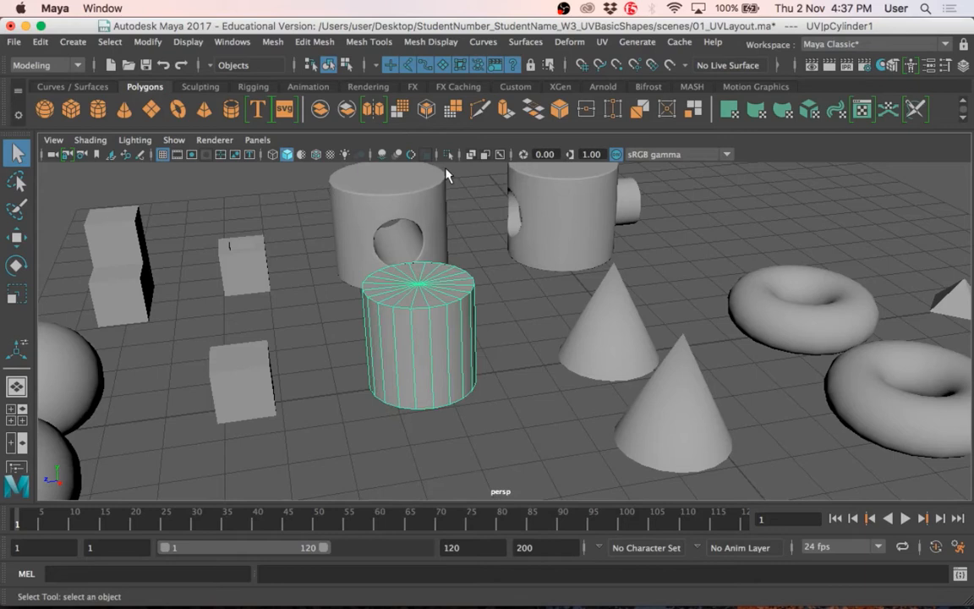
{"action": "right_click", "coordinate": [430, 272]}
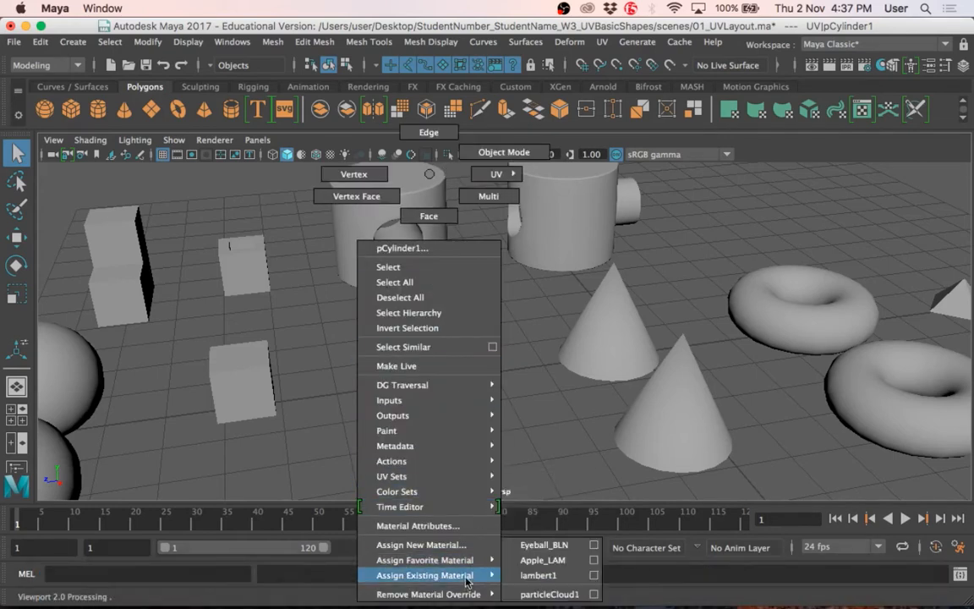
{"action": "mouse_move", "coordinate": [476, 569]}
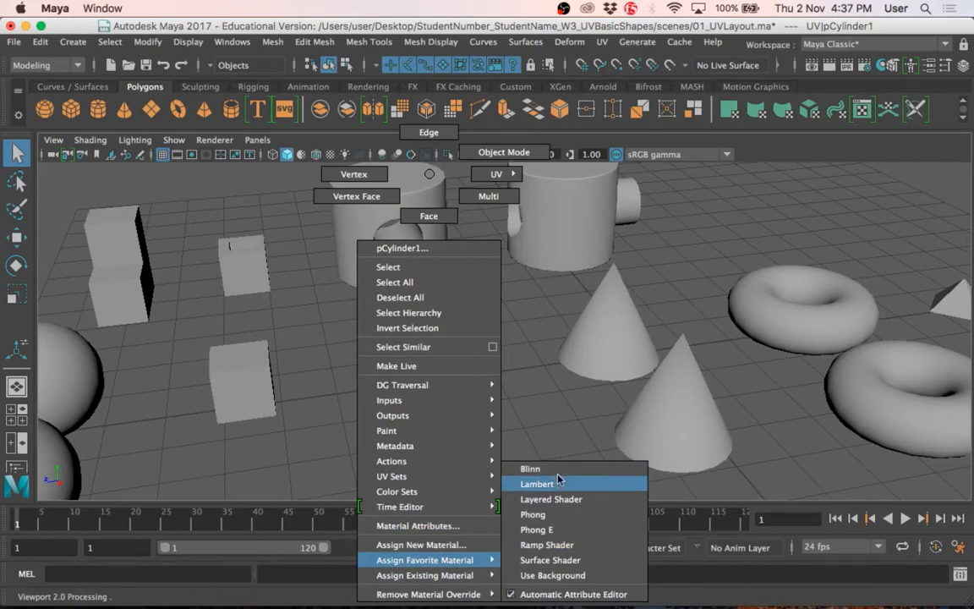
{"action": "left_click", "coordinate": [530, 468]}
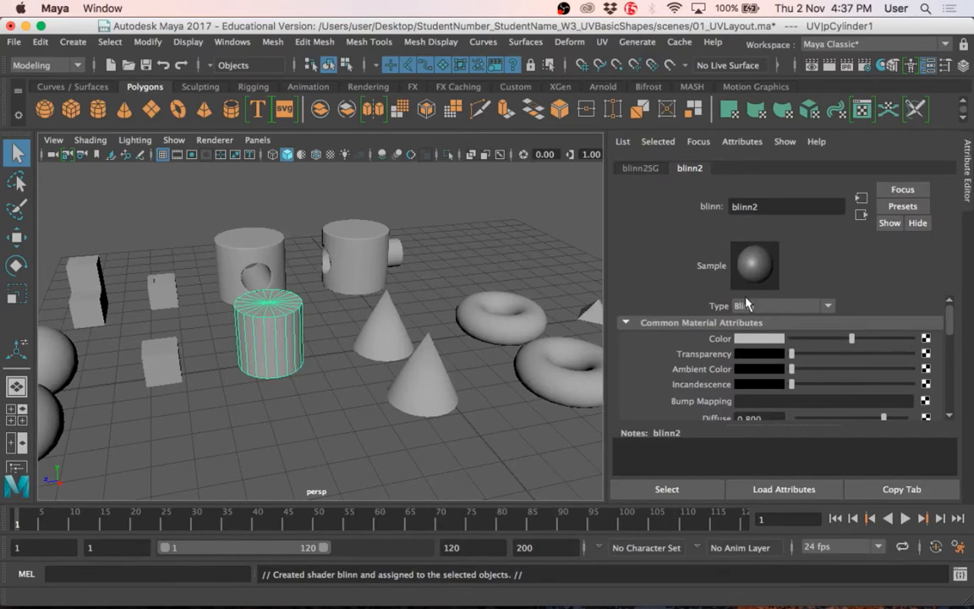
Reopen the material attributes of the plain cylinder and rename its Blinn material Cylinder_BLN.
{"action": "left_click", "coordinate": [464, 243]}
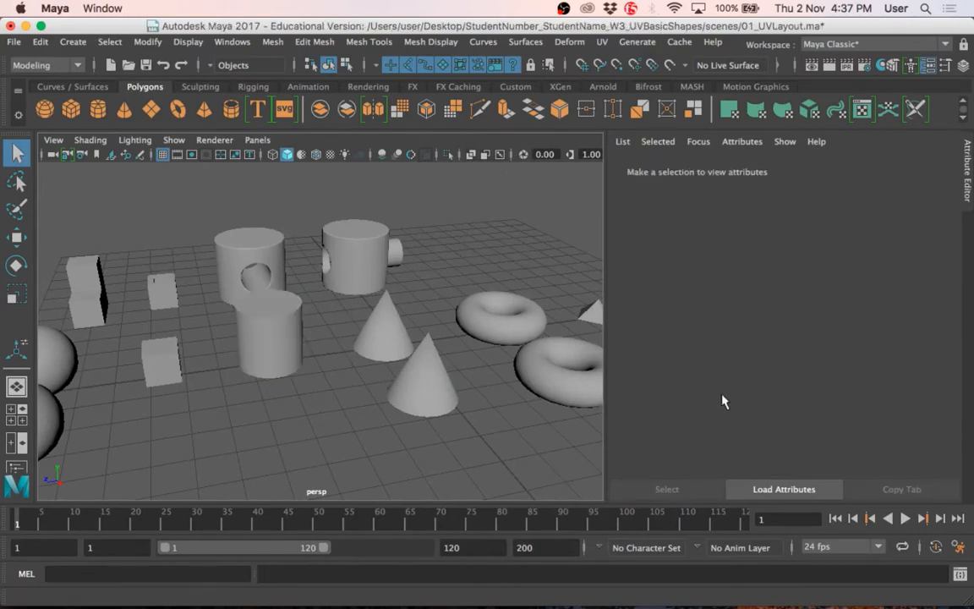
{"action": "left_click", "coordinate": [285, 336]}
{"action": "right_click", "coordinate": [282, 309]}
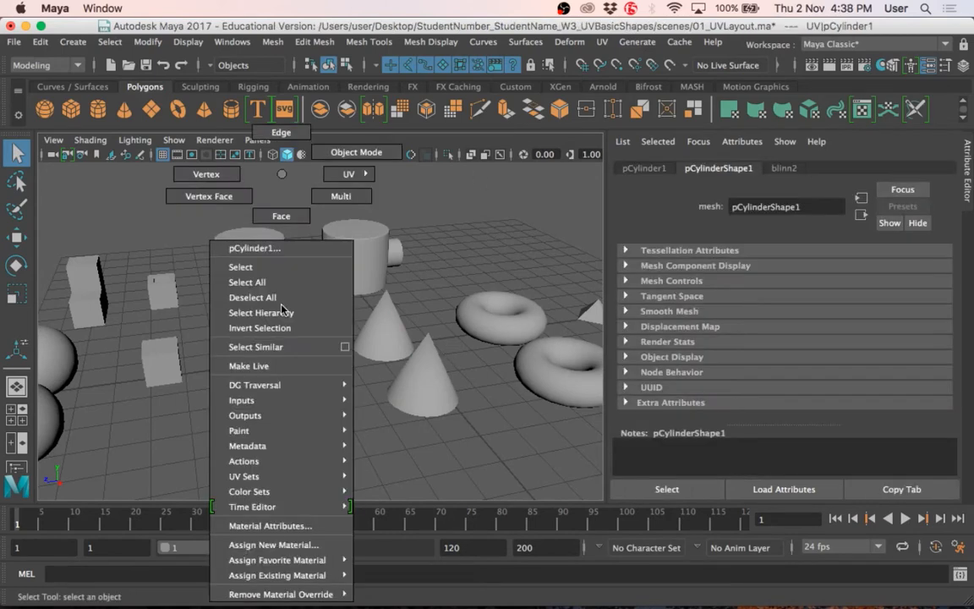
{"action": "left_click", "coordinate": [319, 526]}
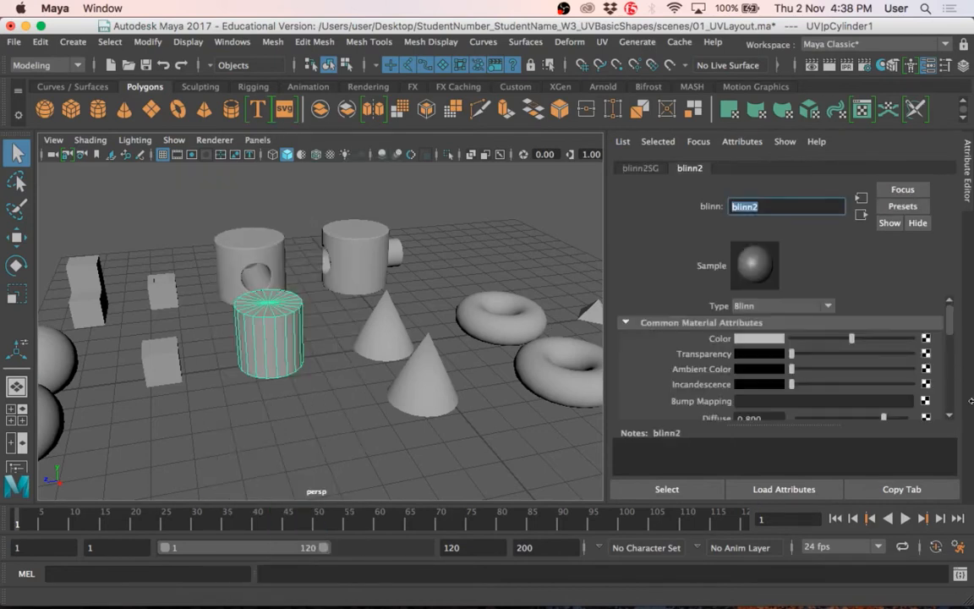
{"action": "type", "text": "Cylinder_BLN"}
{"action": "key", "text": "Return"}
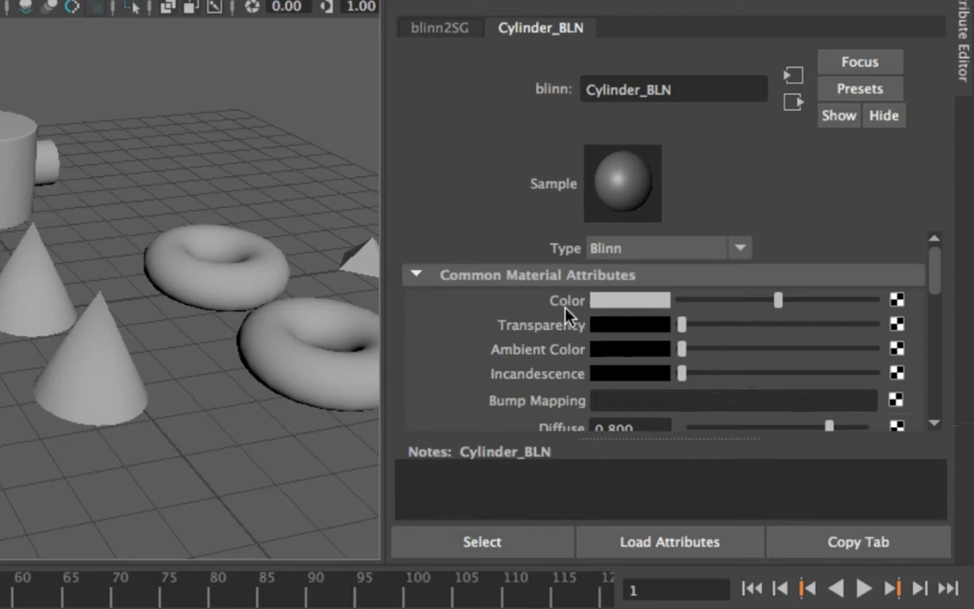
Set the Color of the Cylinder_BLN material to red.
{"action": "left_click", "coordinate": [636, 302]}
{"action": "left_click", "coordinate": [539, 240]}
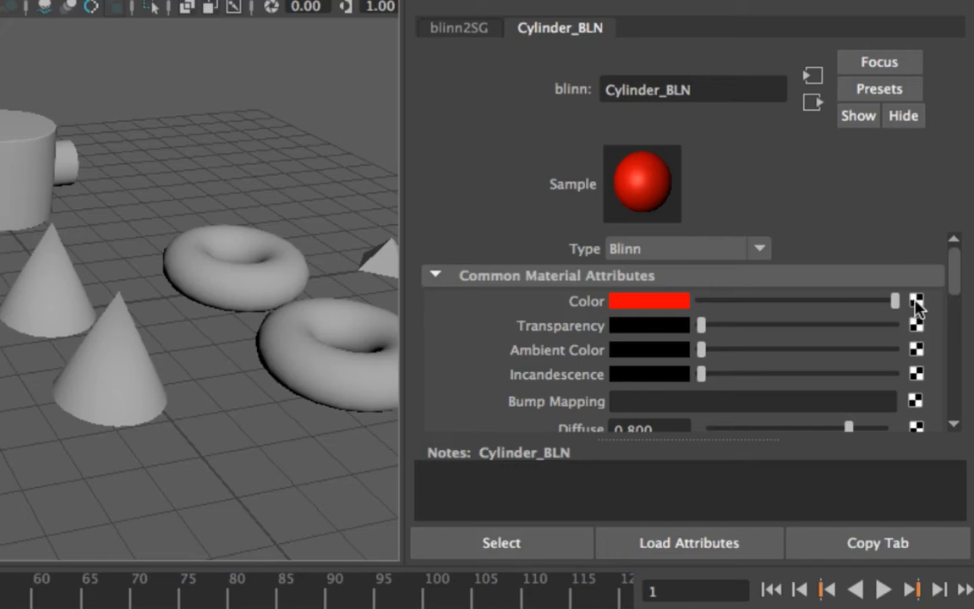
Map a File texture to the Color of Cylinder_BLN and name the texture node Cylinder_COLOUR.
{"action": "left_click", "coordinate": [917, 303]}
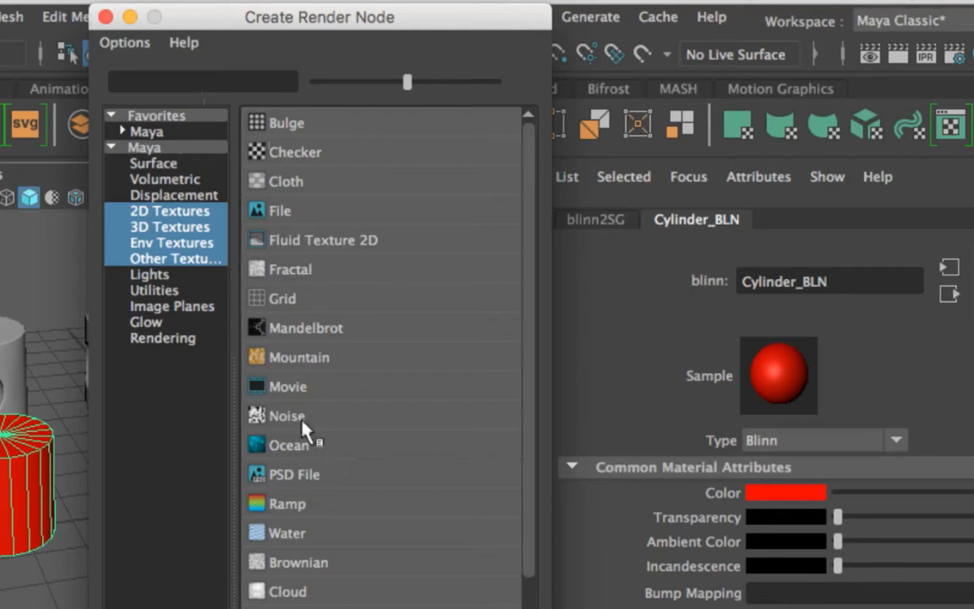
{"action": "left_click", "coordinate": [310, 216]}
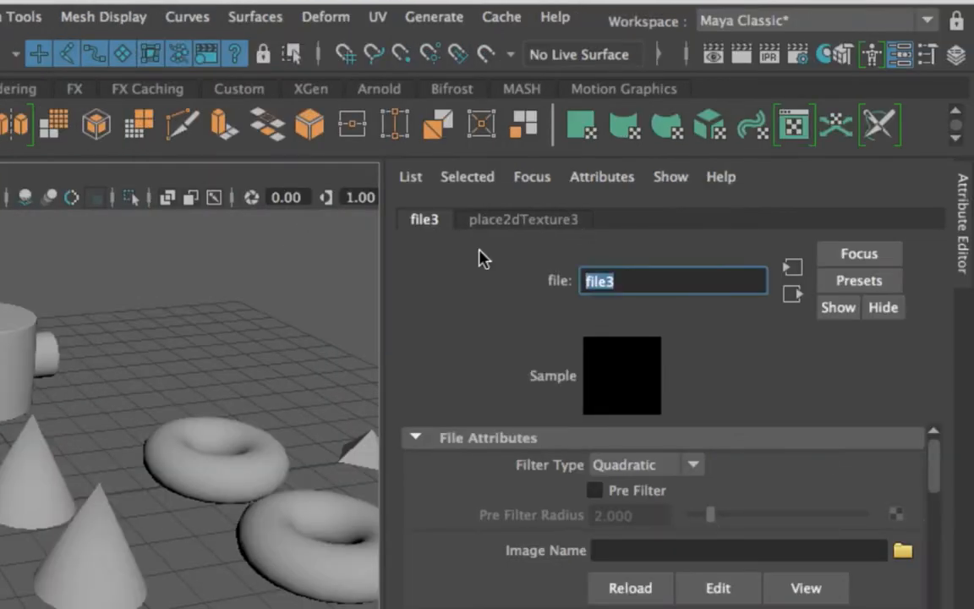
{"action": "type", "text": "Cylinder_COLOUR"}
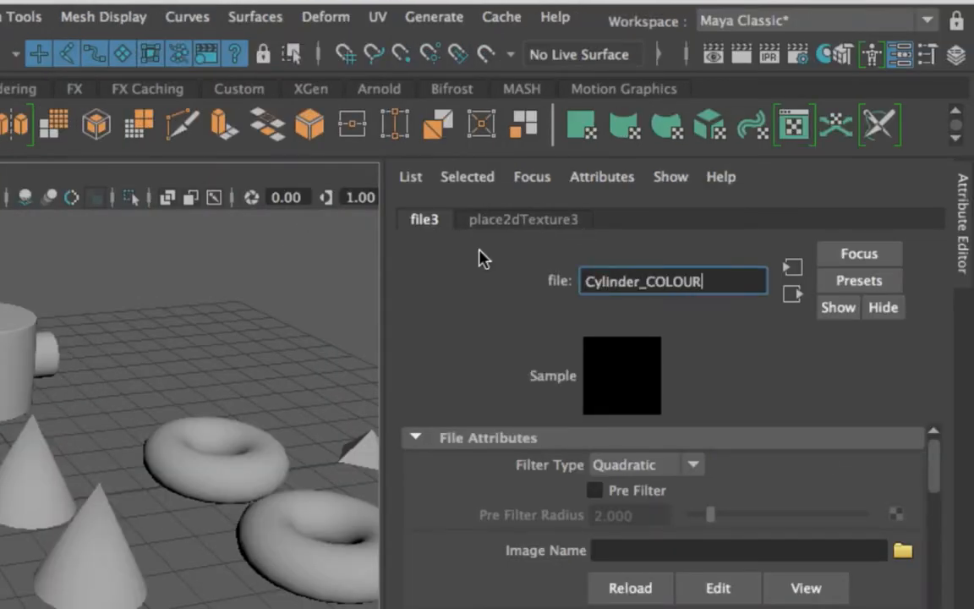
{"action": "key", "text": "Return"}
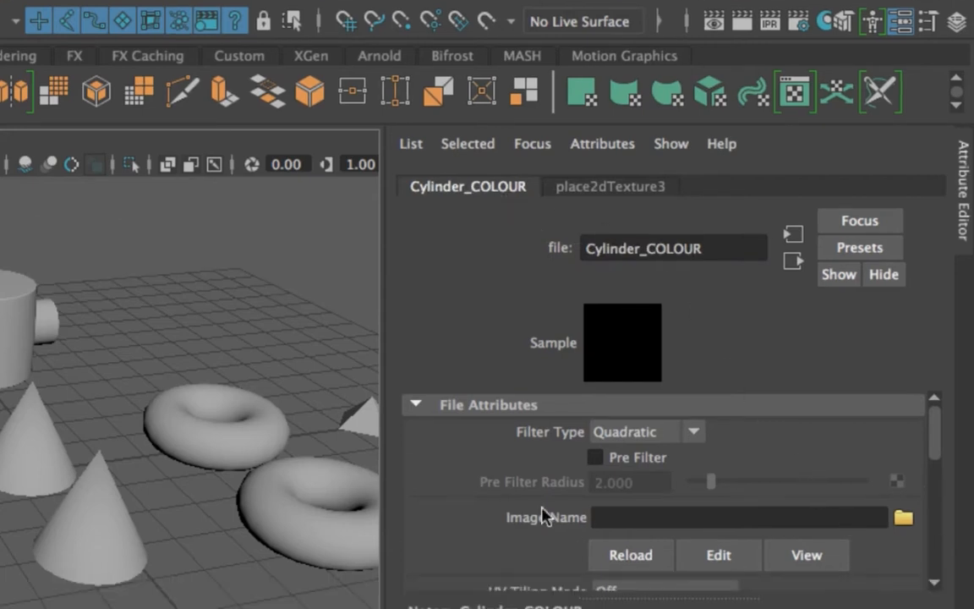
Reselect the cylinder, reopen its material attributes and follow the Color connection back to the Cylinder_COLOUR file node.
{"action": "left_click", "coordinate": [219, 319]}
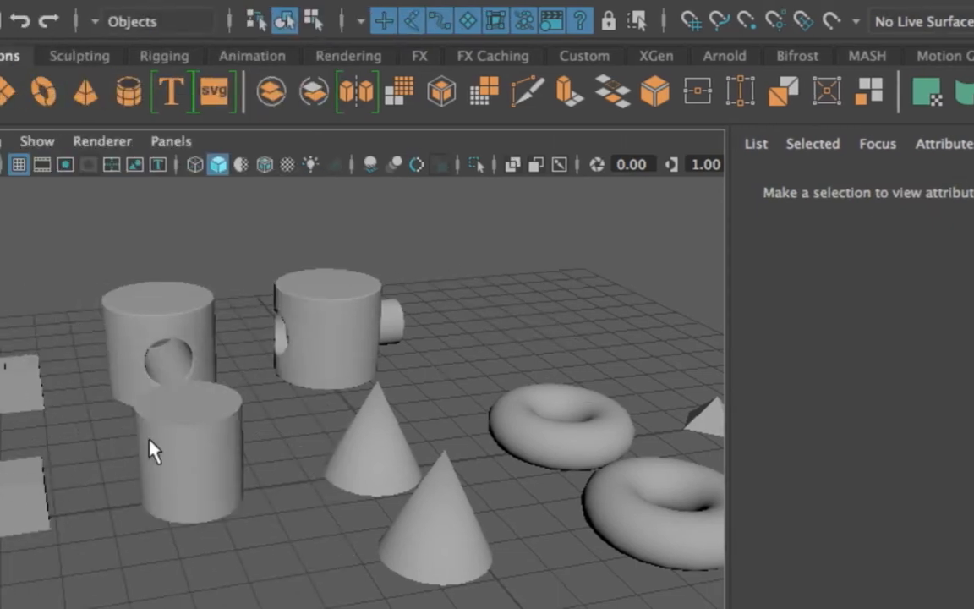
{"action": "left_click", "coordinate": [174, 421]}
{"action": "right_click", "coordinate": [173, 421]}
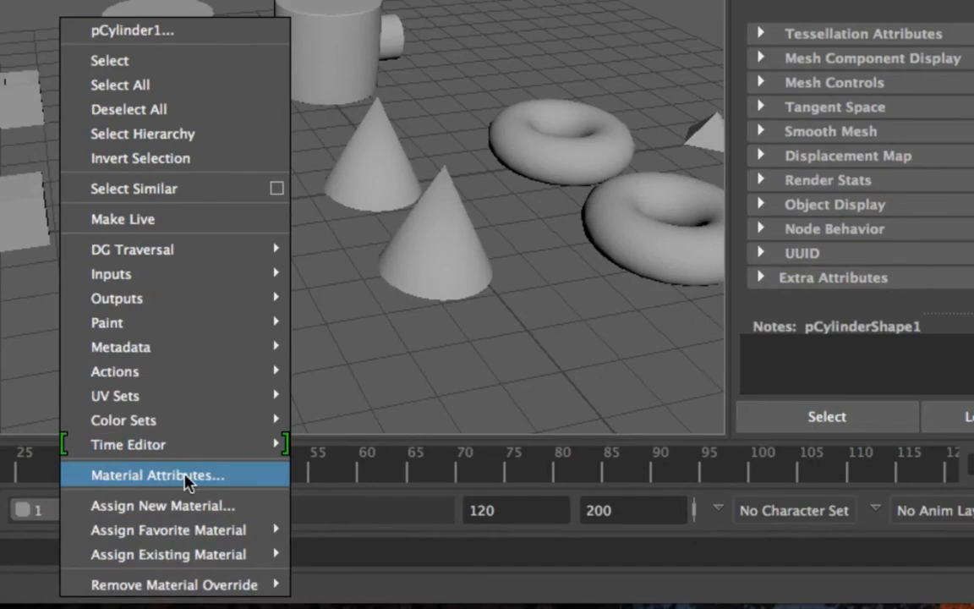
{"action": "left_click", "coordinate": [188, 480]}
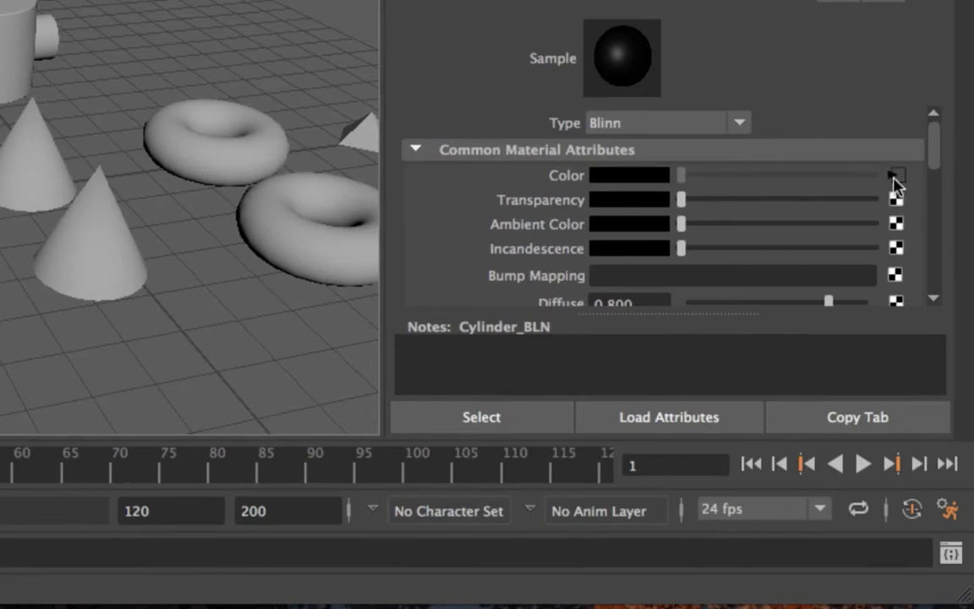
{"action": "right_click", "coordinate": [569, 185]}
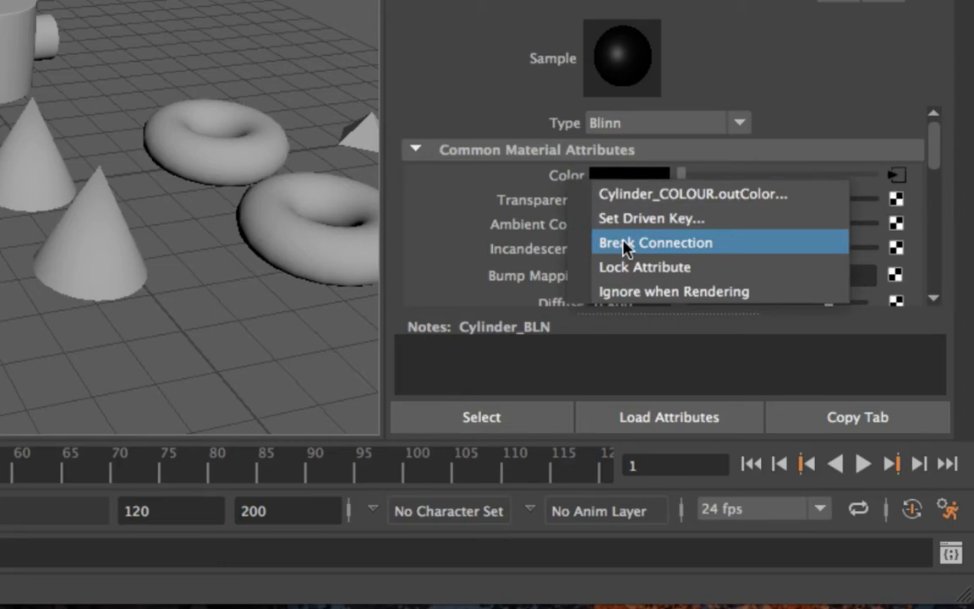
{"action": "left_click", "coordinate": [555, 221]}
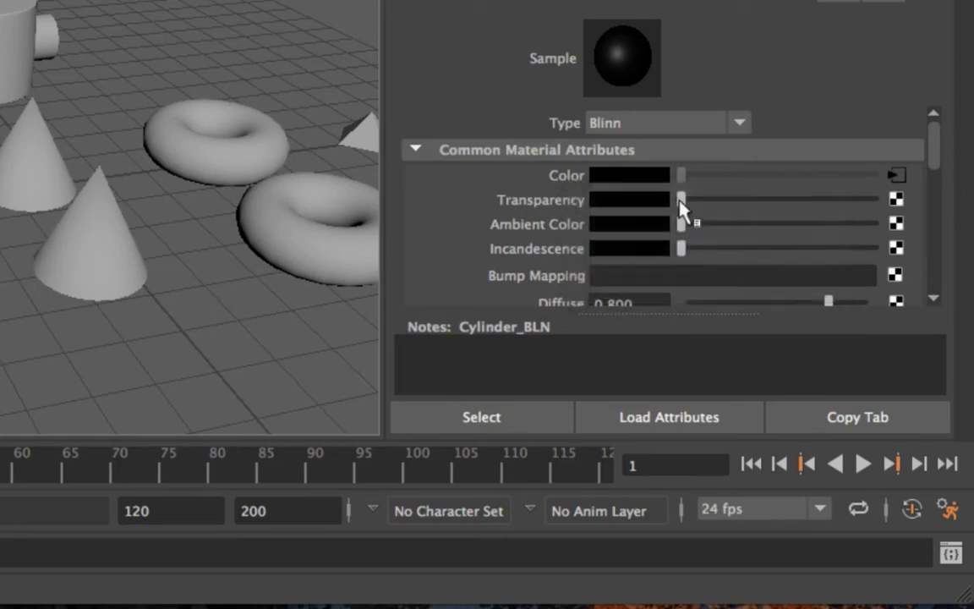
{"action": "left_click", "coordinate": [898, 176]}
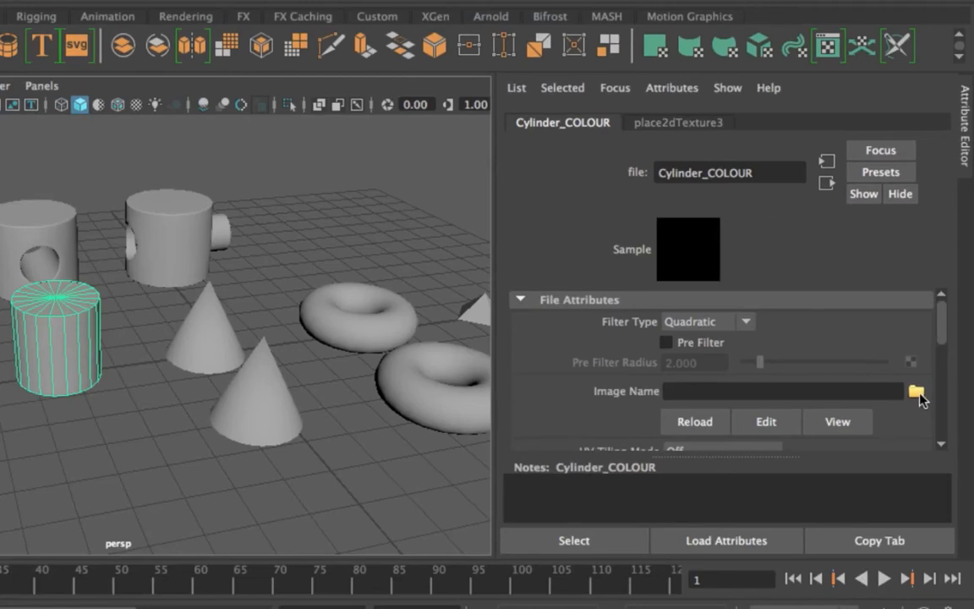
Load Cylinder_COLOUR.bmp from the sourceimages folder as the image of the Cylinder_COLOUR file node.
{"action": "left_click", "coordinate": [917, 393]}
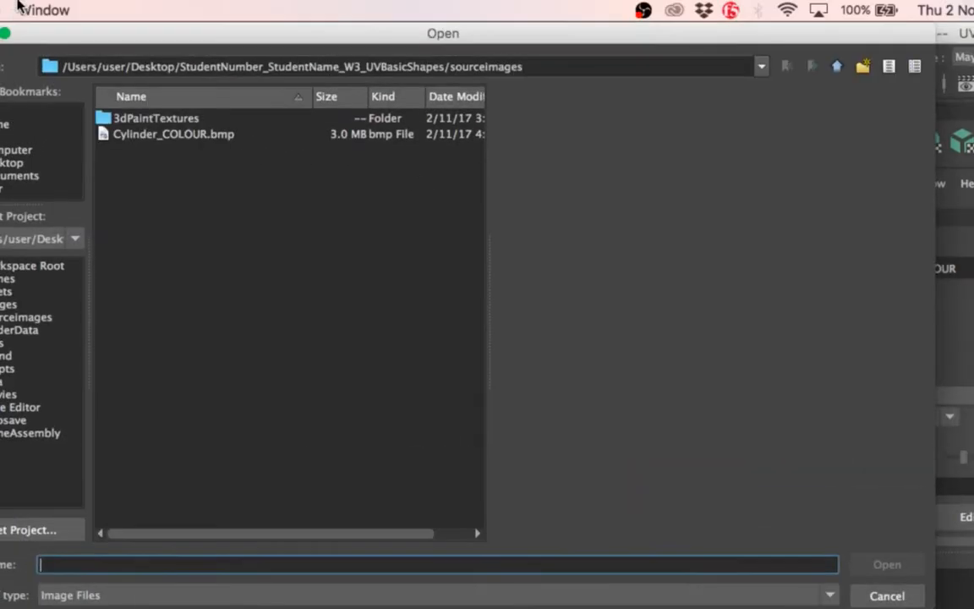
{"action": "left_click", "coordinate": [174, 136]}
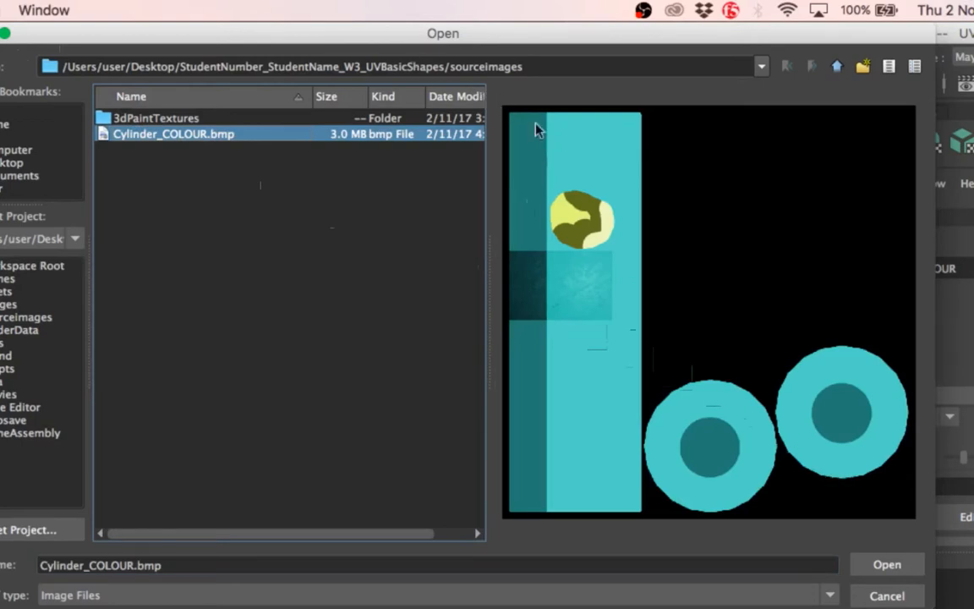
{"action": "left_click", "coordinate": [887, 574]}
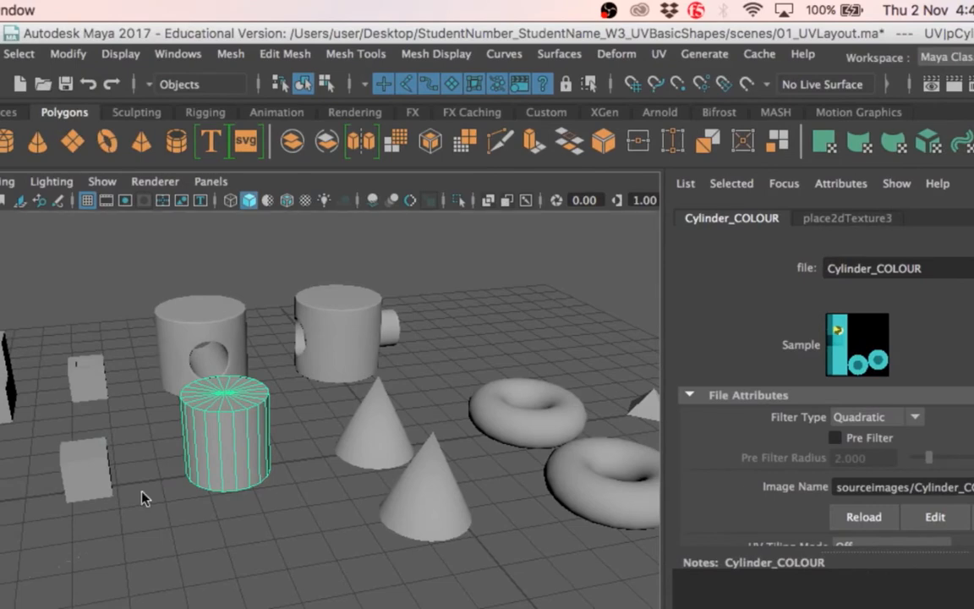
Turn on textured display in the viewport and inspect the textured cylinder from several angles and distances.
{"action": "key", "text": "6"}
{"action": "left_click", "coordinate": [297, 522]}
{"action": "mouse_move", "coordinate": [298, 522]}
{"action": "left_mouse_down"}
{"action": "mouse_move", "coordinate": [492, 489]}
{"action": "mouse_move", "coordinate": [557, 525]}
{"action": "mouse_move", "coordinate": [574, 495]}
{"action": "left_mouse_up"}
{"action": "scroll", "coordinate": [379, 474], "scroll_direction": "up", "scroll_amount": 5}
{"action": "left_click_drag", "start_coordinate": [378, 473], "coordinate": [308, 488]}
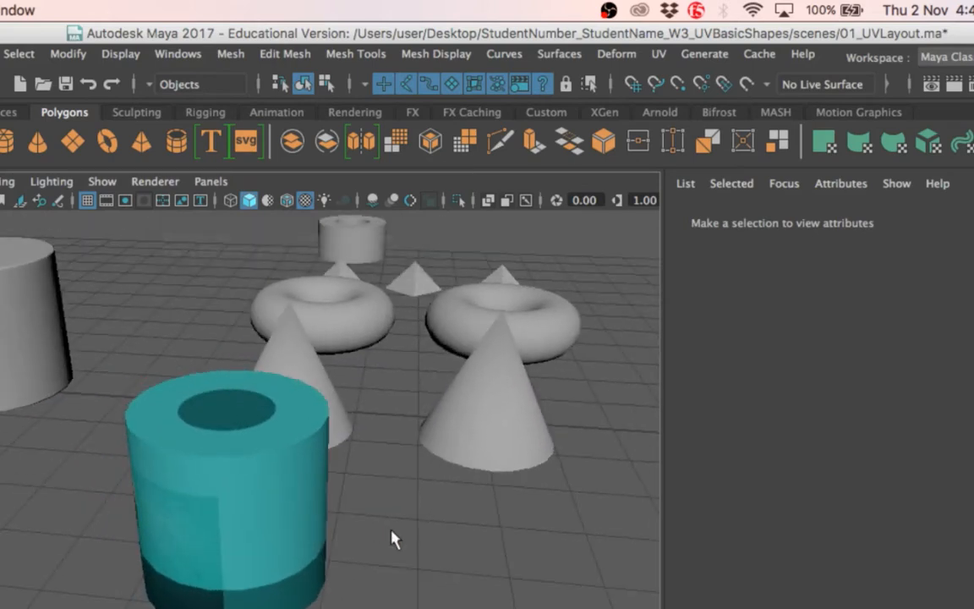
{"action": "scroll", "coordinate": [414, 454], "scroll_direction": "down", "scroll_amount": 3}
{"action": "left_click_drag", "start_coordinate": [413, 454], "coordinate": [409, 474]}
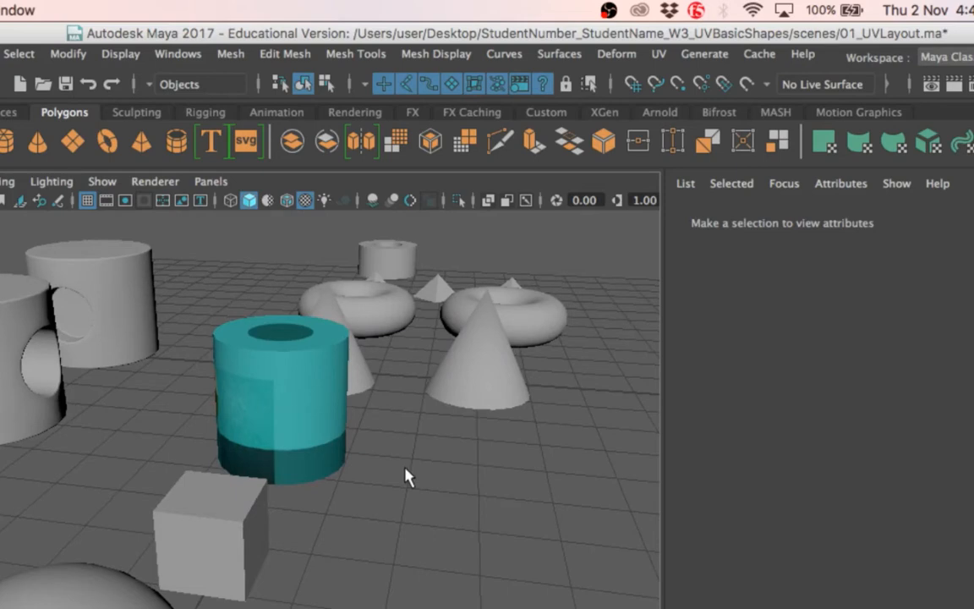
Preview the selected cylinder smoothed and in wireframe, shaded and textured display, ending with textures on and smoothing off.
{"action": "left_click", "coordinate": [330, 412]}
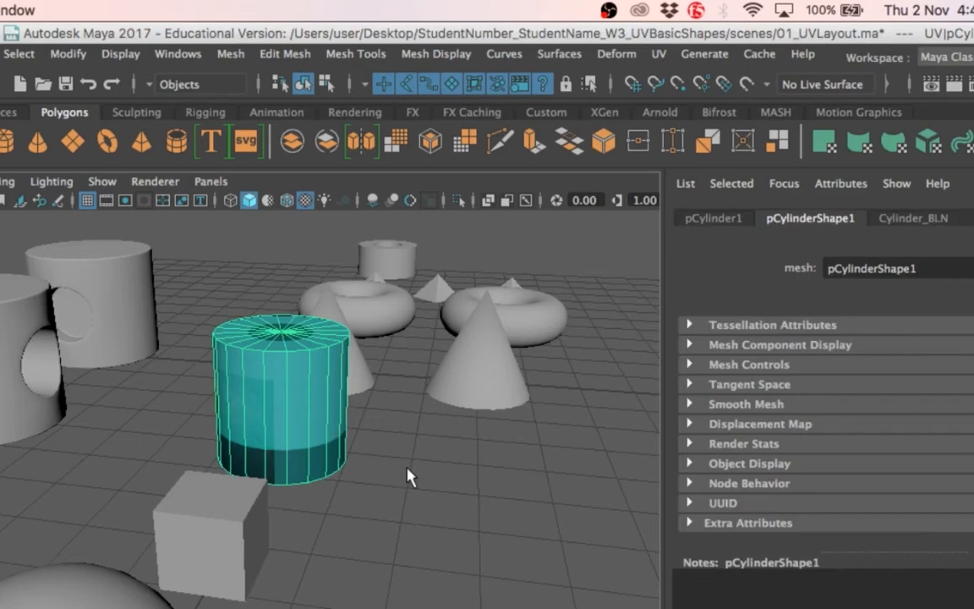
{"action": "key", "text": "3"}
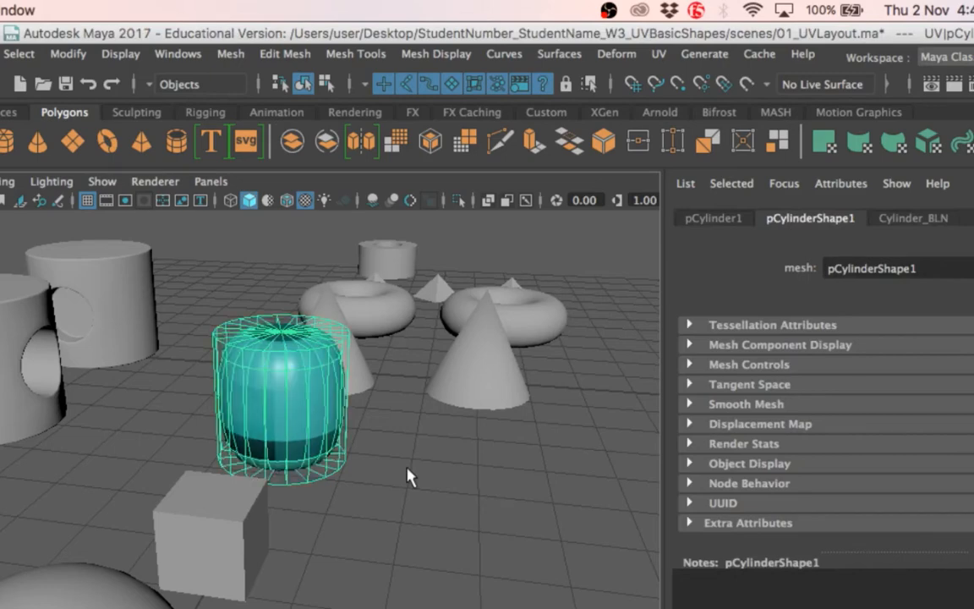
{"action": "key", "text": "4"}
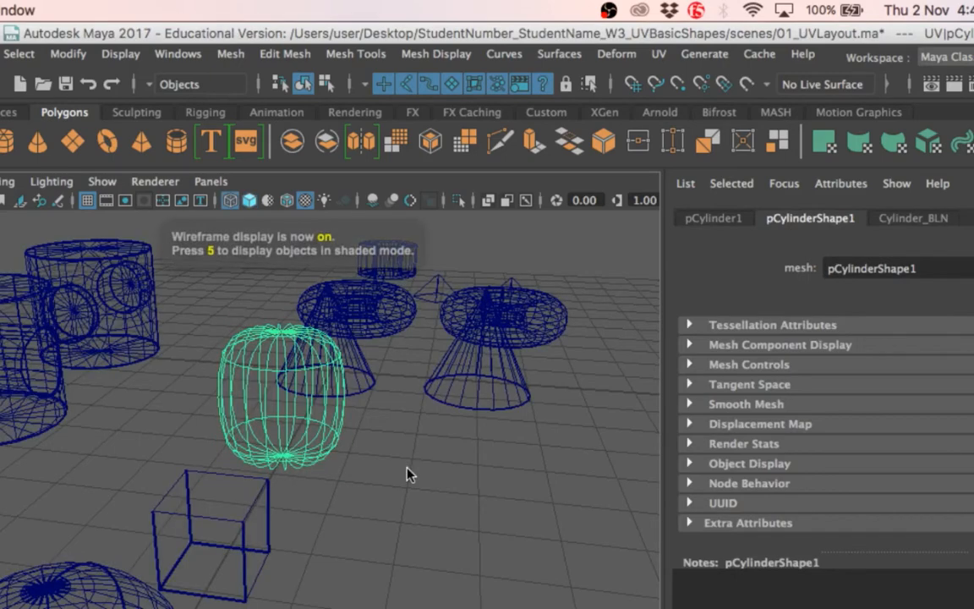
{"action": "key", "text": "5"}
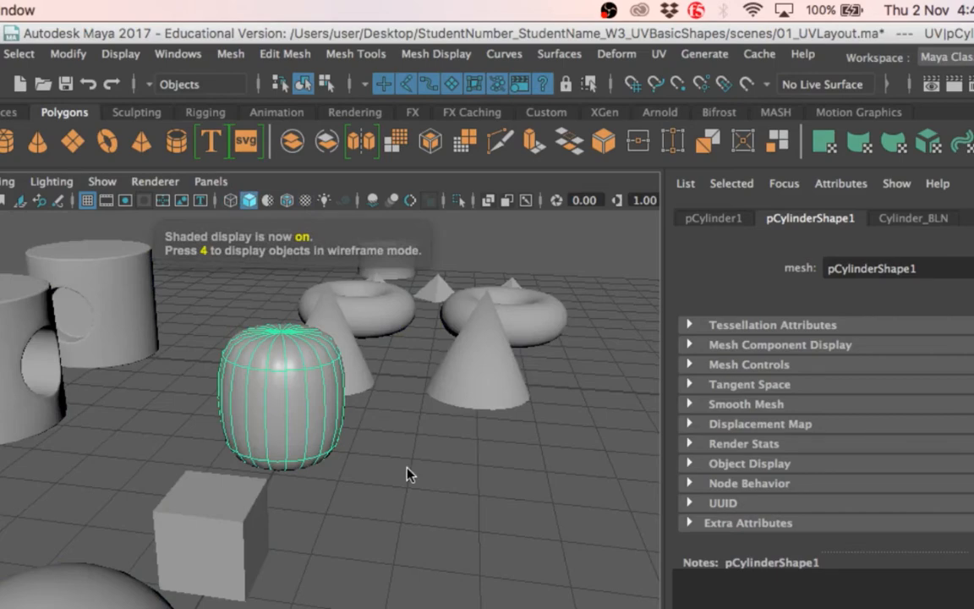
{"action": "key", "text": "6"}
{"action": "left_click", "coordinate": [403, 465]}
{"action": "left_click", "coordinate": [290, 404]}
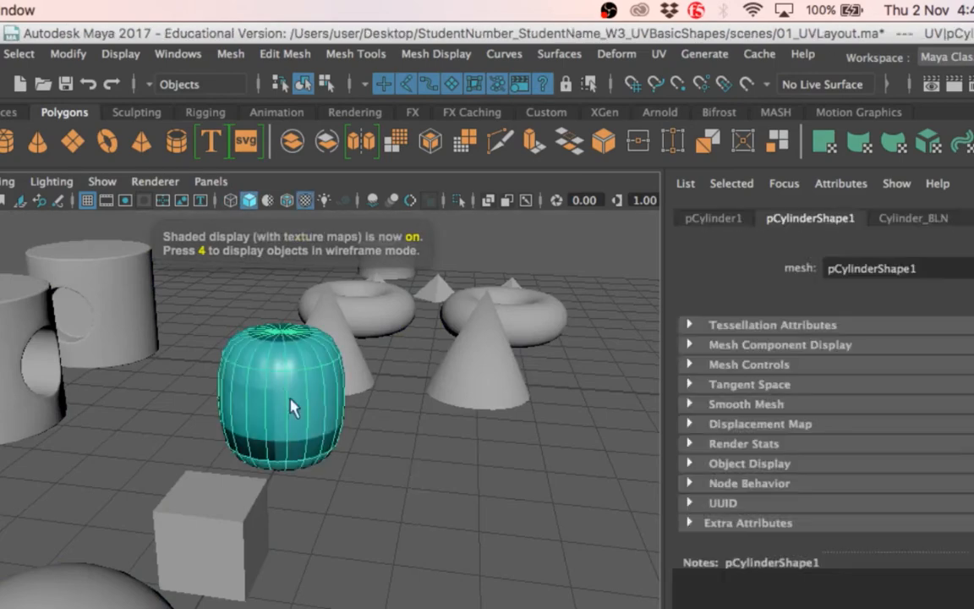
{"action": "key", "text": "1"}
Frame the cylinder from its patterned side and compare it with Cylinder_TEXTURE.psd in Photoshop before returning to Maya.
{"action": "left_click", "coordinate": [431, 479]}
{"action": "left_click_drag", "start_coordinate": [389, 542], "coordinate": [366, 468]}
{"action": "left_click", "coordinate": [395, 465]}
{"action": "key", "text": "f"}
{"action": "scroll", "coordinate": [366, 468], "scroll_direction": "down", "scroll_amount": 5}
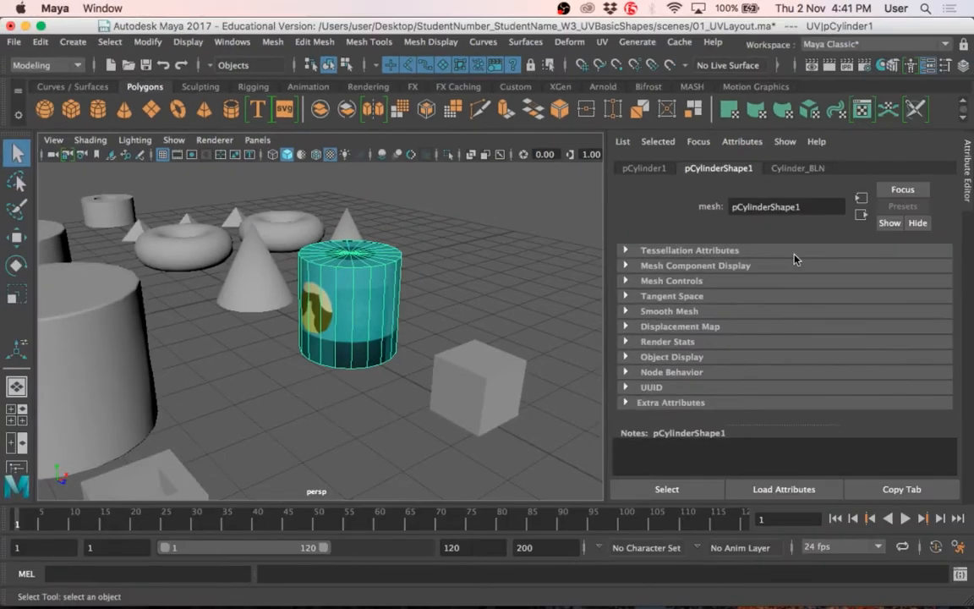
{"action": "key", "text": "super+Tab"}
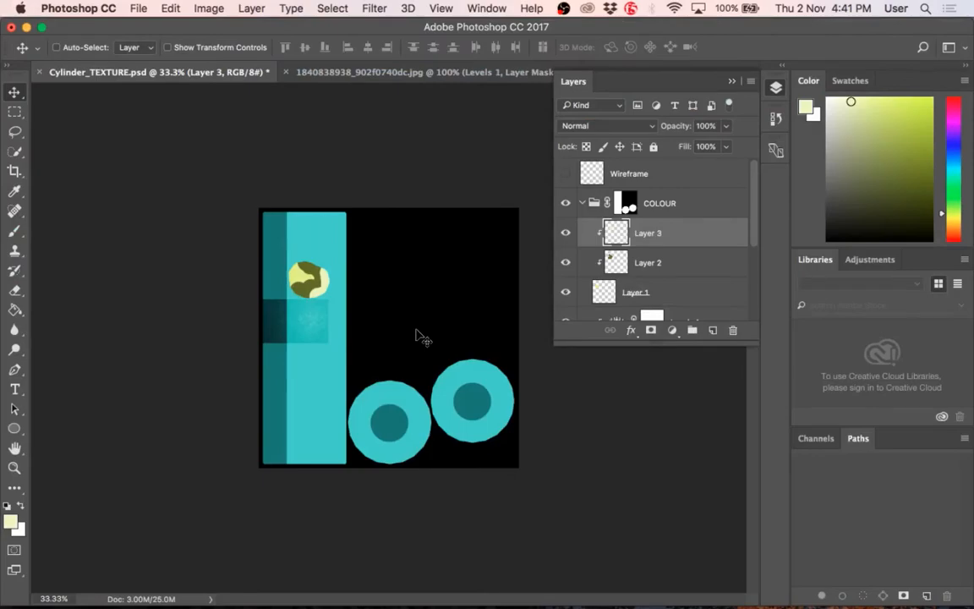
{"action": "key", "text": "super+Tab"}
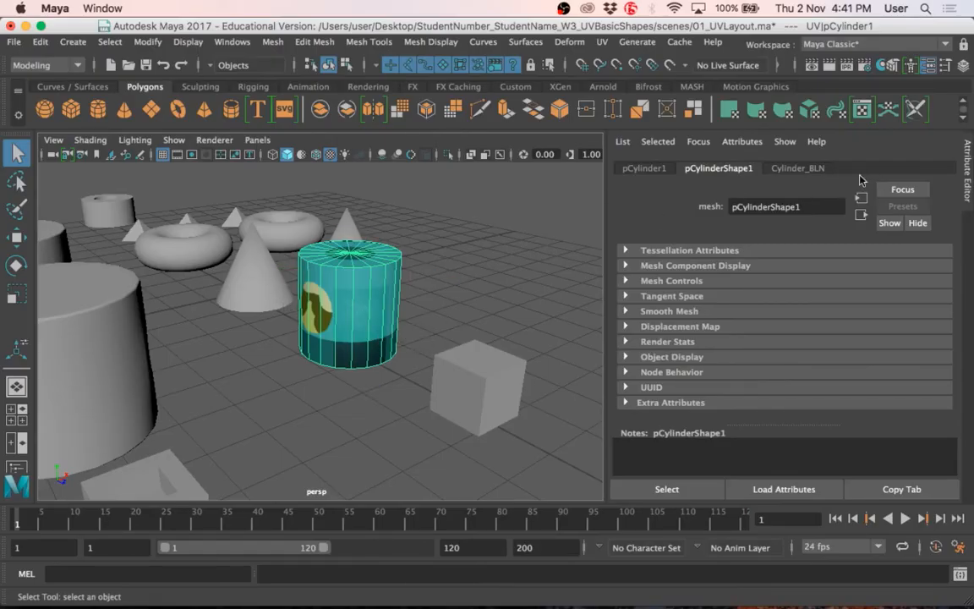
Follow the Color connection of the Cylinder_BLN material to the Cylinder_COLOUR file node and reload its image.
{"action": "left_click", "coordinate": [797, 167]}
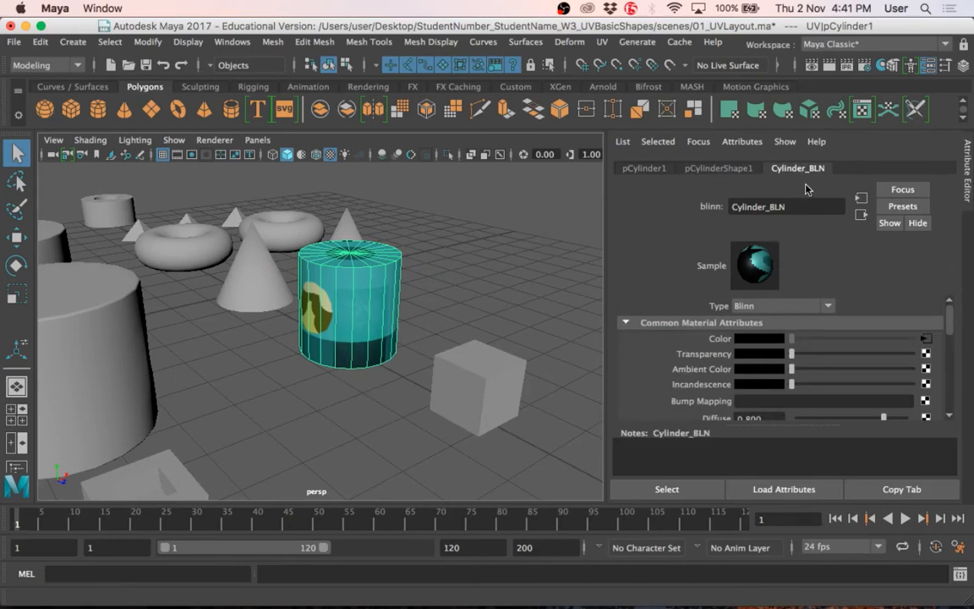
{"action": "left_click", "coordinate": [926, 339]}
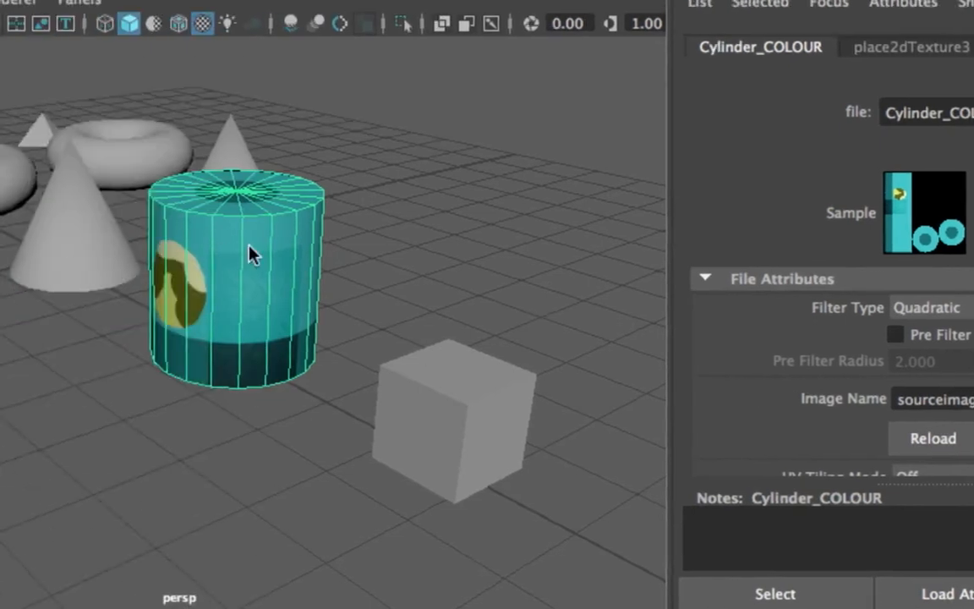
{"action": "left_click", "coordinate": [250, 254]}
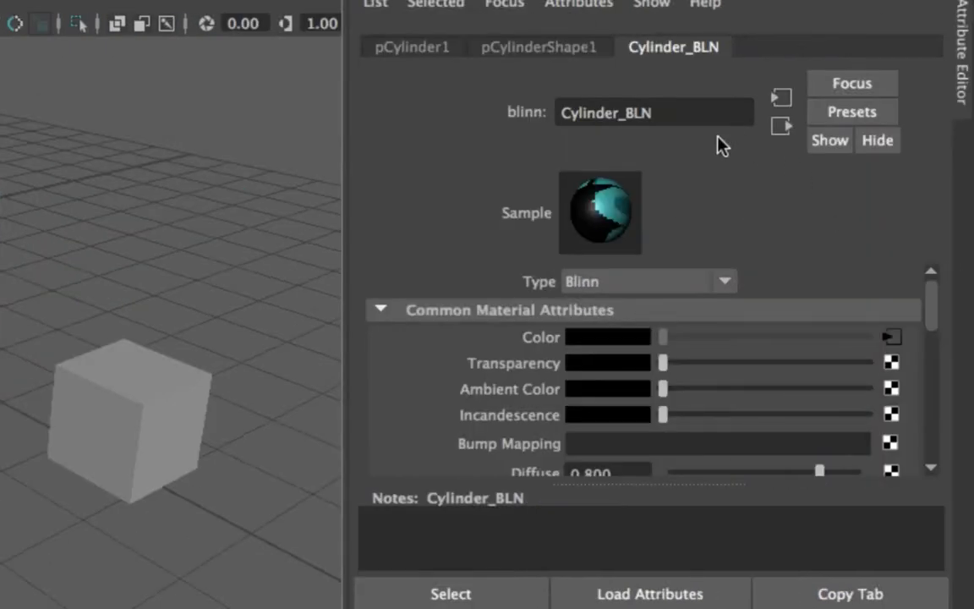
{"action": "left_click", "coordinate": [890, 339]}
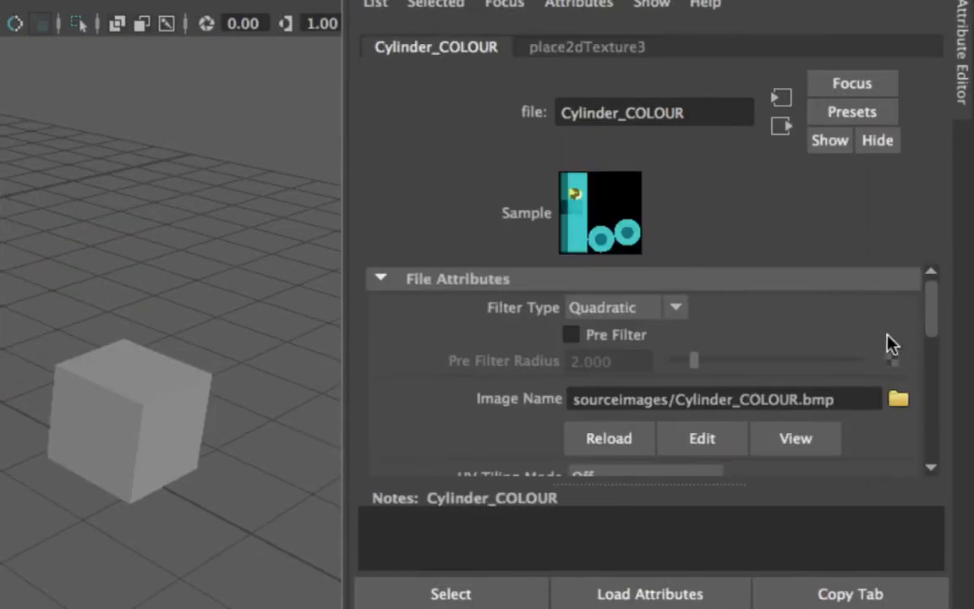
{"action": "left_click", "coordinate": [611, 446]}
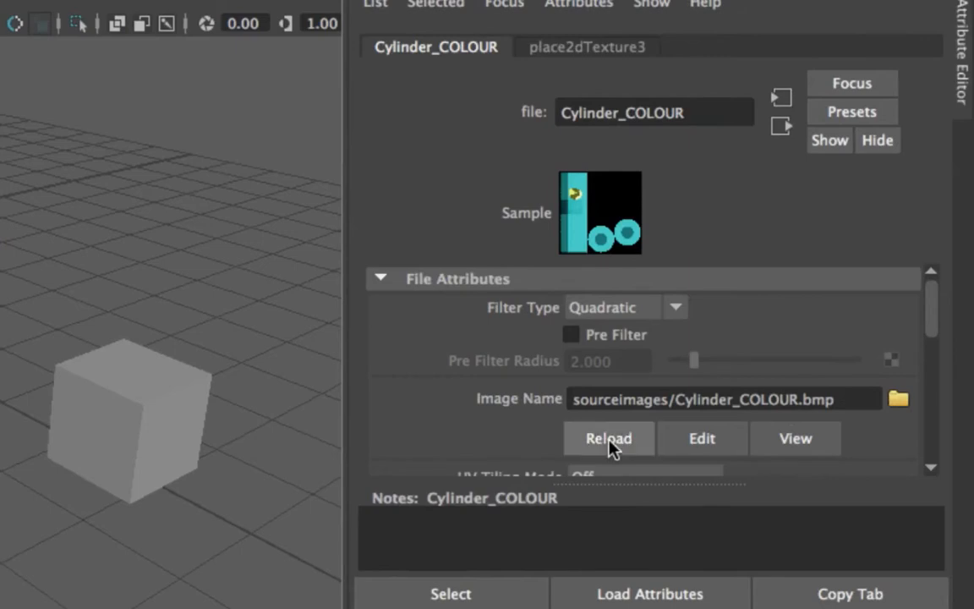
{"action": "left_click", "coordinate": [610, 447]}
Choose Cylinder_COLOUR.bmp from the sourceimages folder again as the image of the Cylinder_COLOUR file node.
{"action": "left_click", "coordinate": [900, 403]}
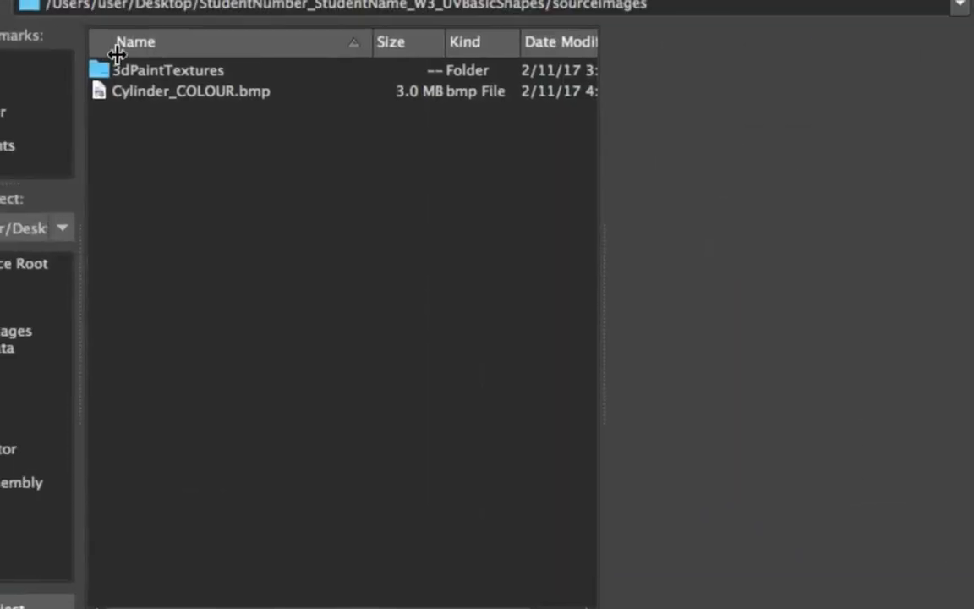
{"action": "left_click", "coordinate": [270, 93]}
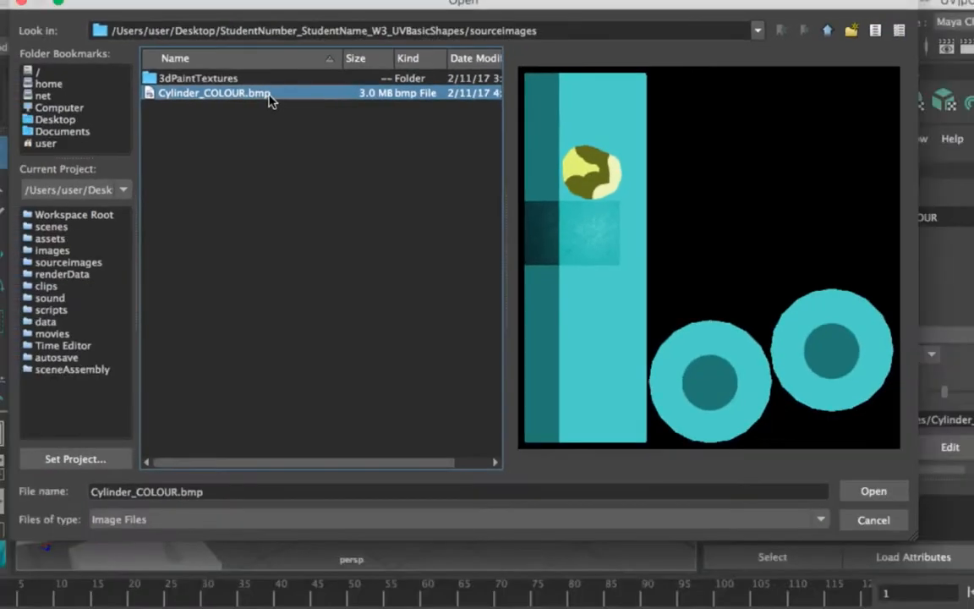
{"action": "left_click", "coordinate": [874, 490]}
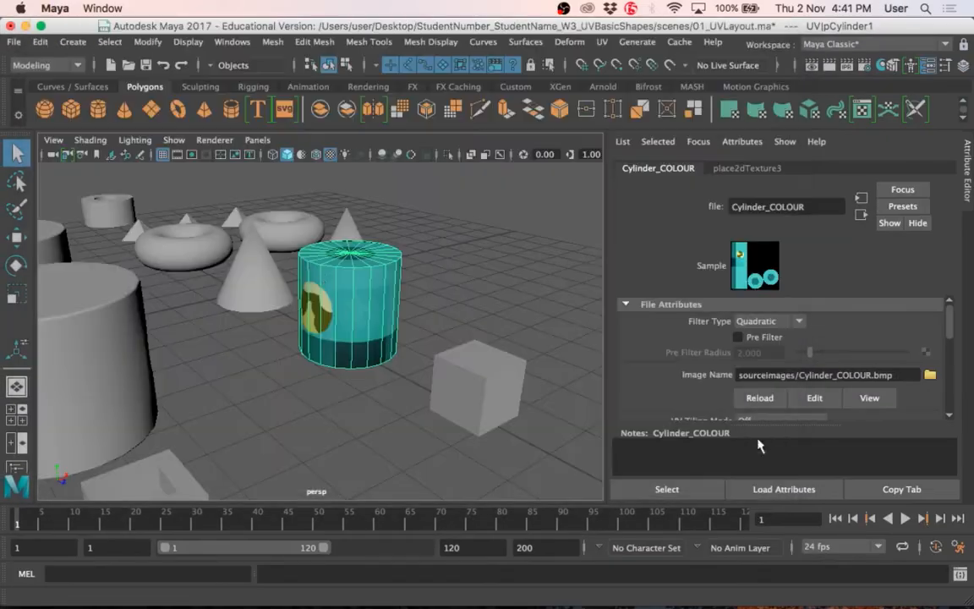
Deselect the cylinder and examine its refreshed texture up close and from different sides.
{"action": "left_click", "coordinate": [262, 462]}
{"action": "mouse_move", "coordinate": [261, 462]}
{"action": "left_mouse_down"}
{"action": "mouse_move", "coordinate": [407, 456]}
{"action": "mouse_move", "coordinate": [264, 481]}
{"action": "left_mouse_up"}
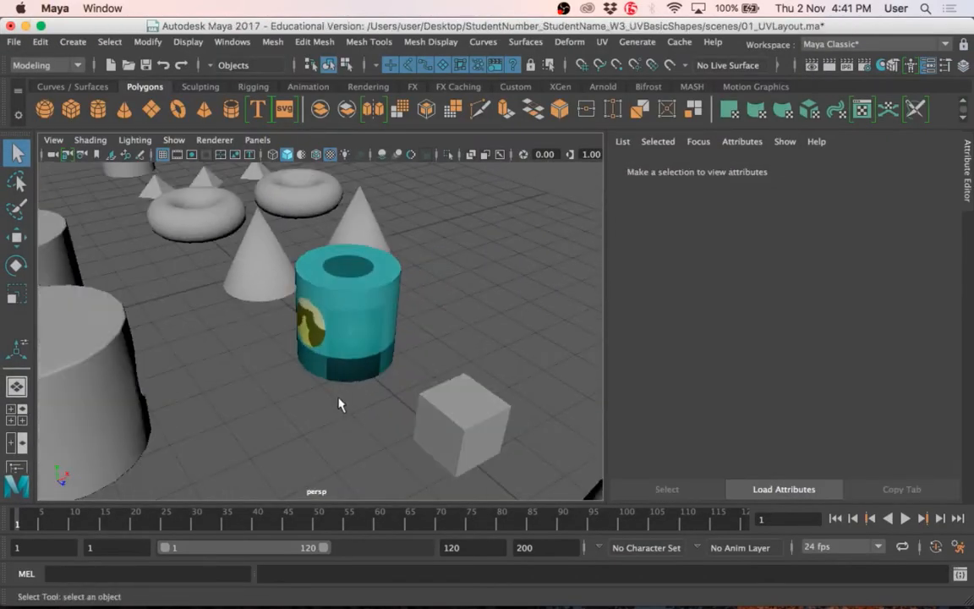
{"action": "scroll", "coordinate": [338, 437], "scroll_direction": "up", "scroll_amount": 4}
{"action": "scroll", "coordinate": [338, 438], "scroll_direction": "down", "scroll_amount": 4}
{"action": "left_click_drag", "start_coordinate": [192, 360], "coordinate": [289, 365]}
Switch to Chrome and run a Google image search for "rust" in a new tab.
{"action": "key", "text": "super+Tab"}
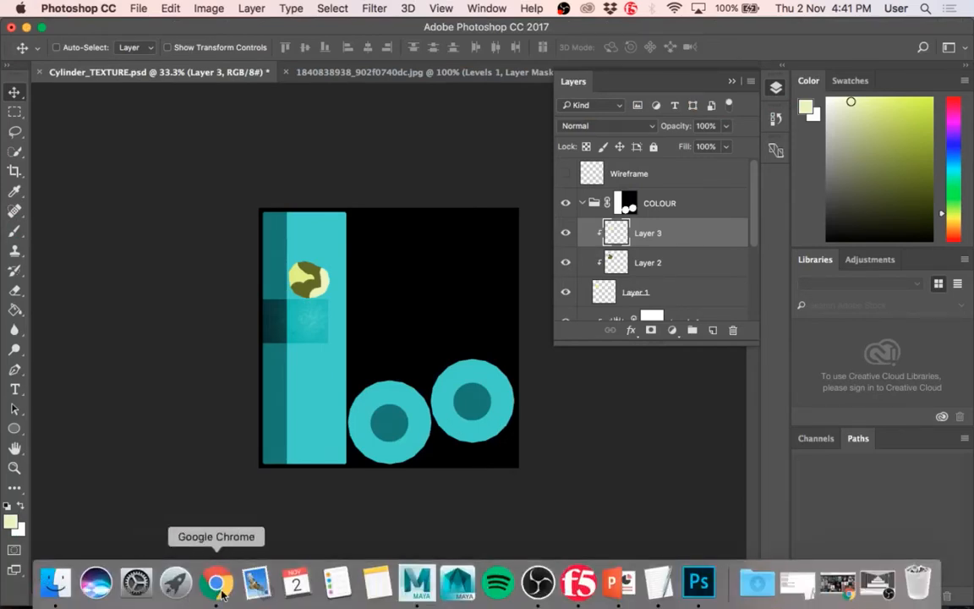
{"action": "left_click", "coordinate": [217, 522]}
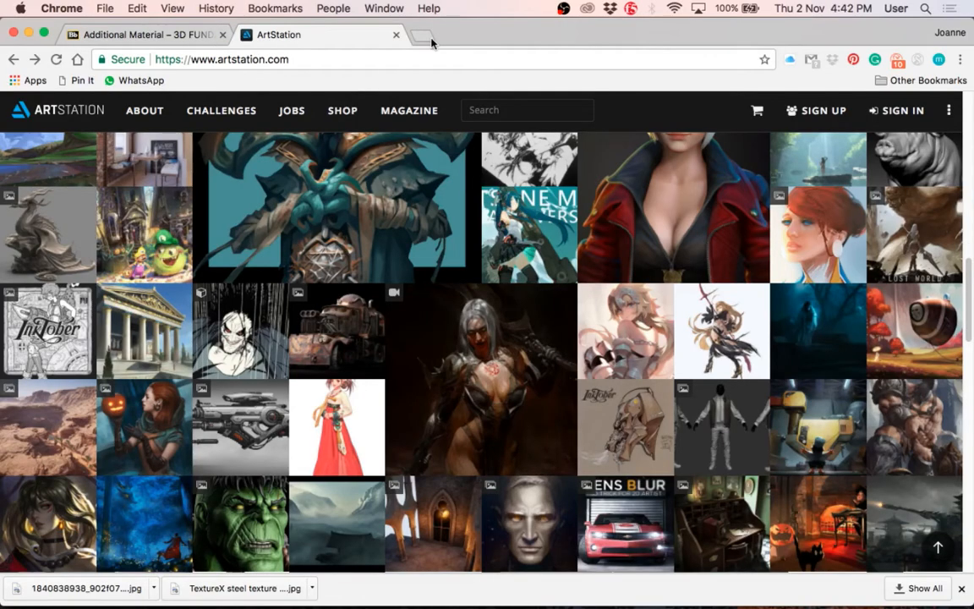
{"action": "left_click", "coordinate": [427, 35]}
{"action": "type", "text": "rust"}
{"action": "key", "text": "Return"}
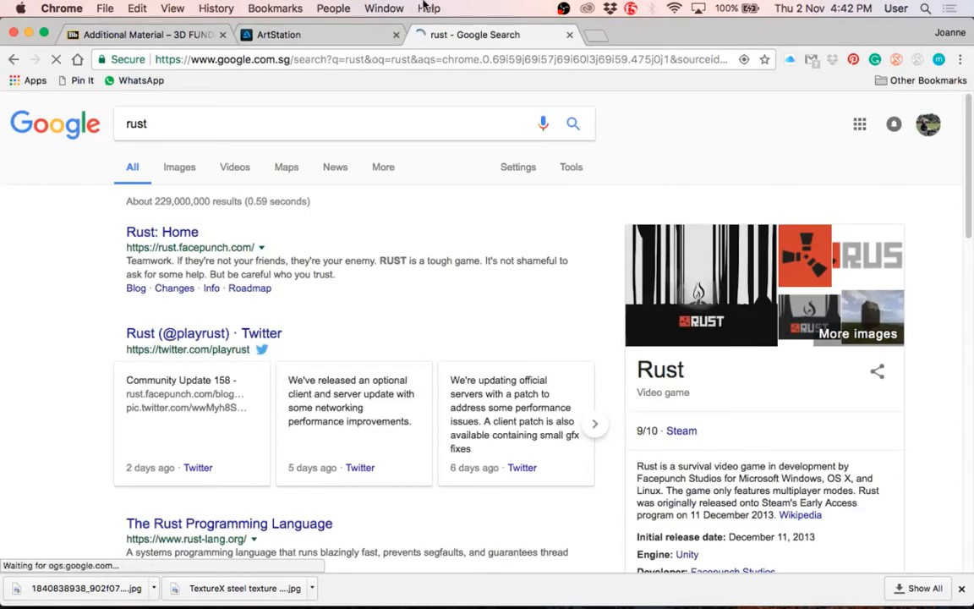
{"action": "left_click", "coordinate": [183, 170]}
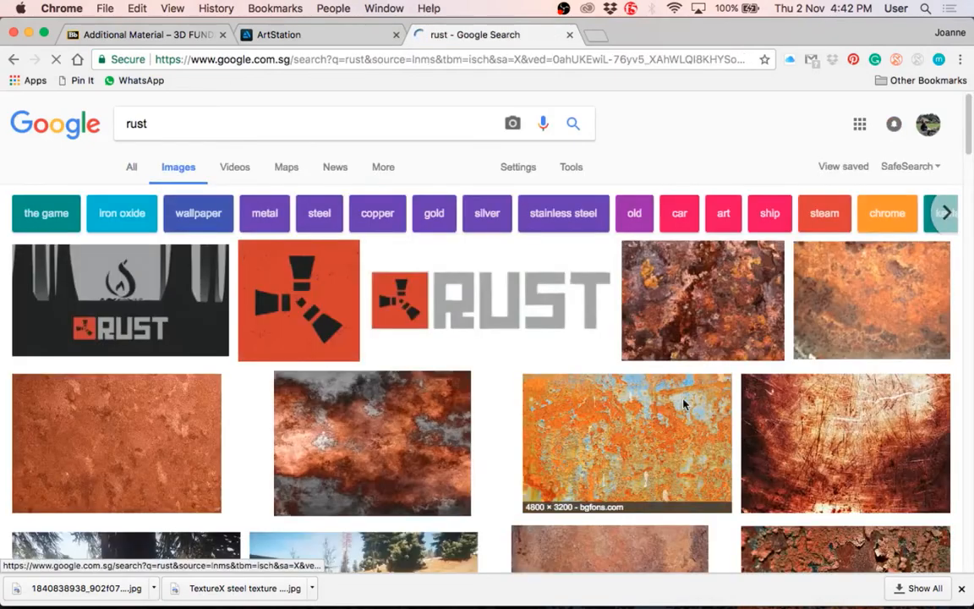
Find the Science News "rust on green metal" image among the results and save it as reviews_rust_heroimage.jpg.
{"action": "scroll", "coordinate": [681, 404], "scroll_direction": "down", "scroll_amount": 1}
{"action": "scroll", "coordinate": [685, 406], "scroll_direction": "down", "scroll_amount": 6}
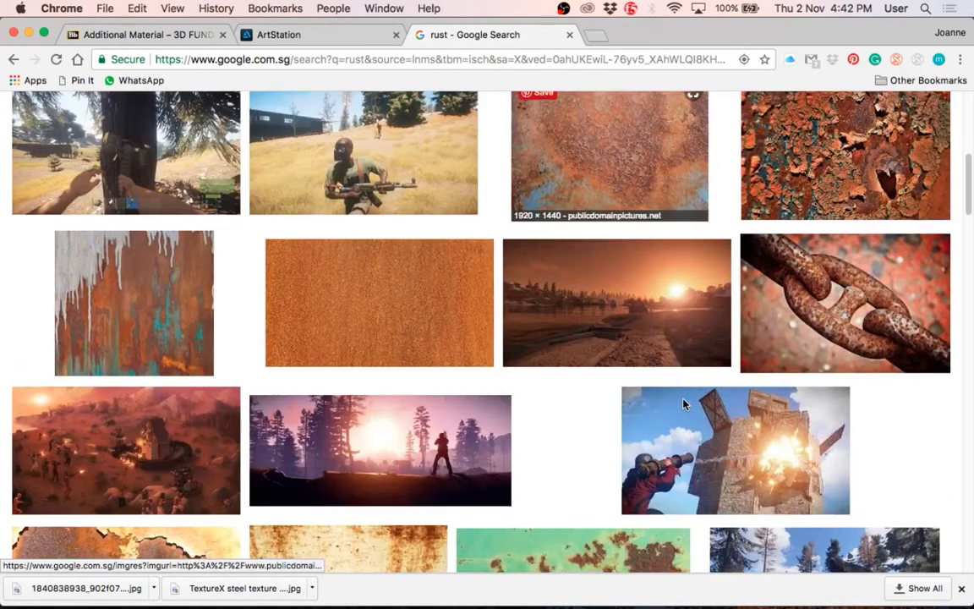
{"action": "scroll", "coordinate": [684, 405], "scroll_direction": "down", "scroll_amount": 3}
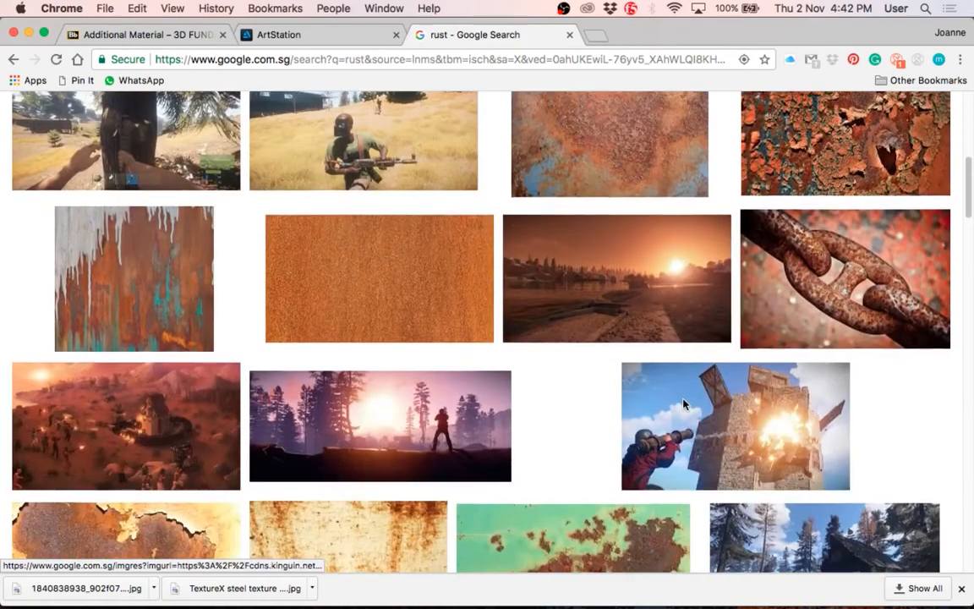
{"action": "scroll", "coordinate": [685, 404], "scroll_direction": "up", "scroll_amount": 6}
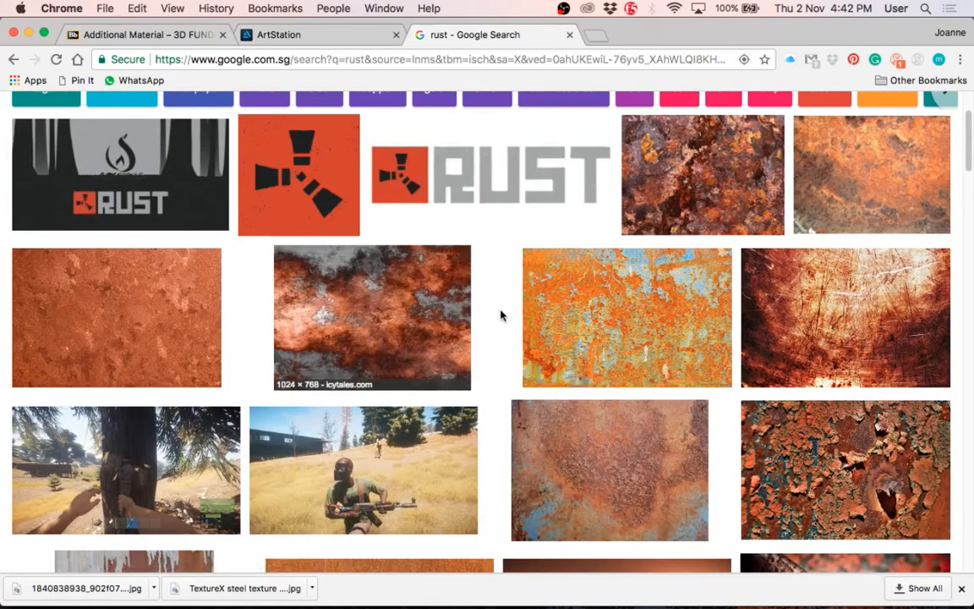
{"action": "key", "text": "super+minus"}
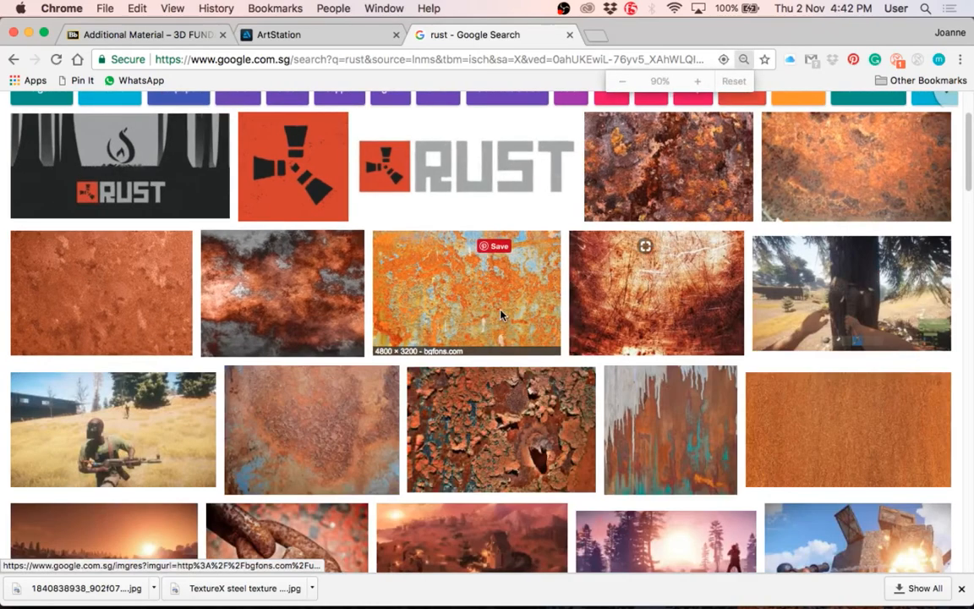
{"action": "scroll", "coordinate": [491, 355], "scroll_direction": "down", "scroll_amount": 6}
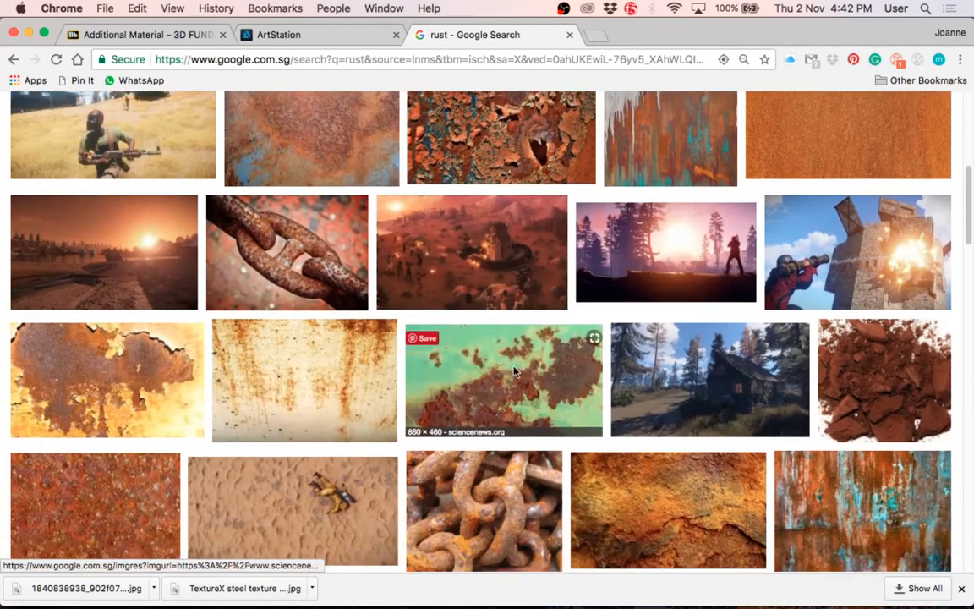
{"action": "left_click", "coordinate": [519, 375]}
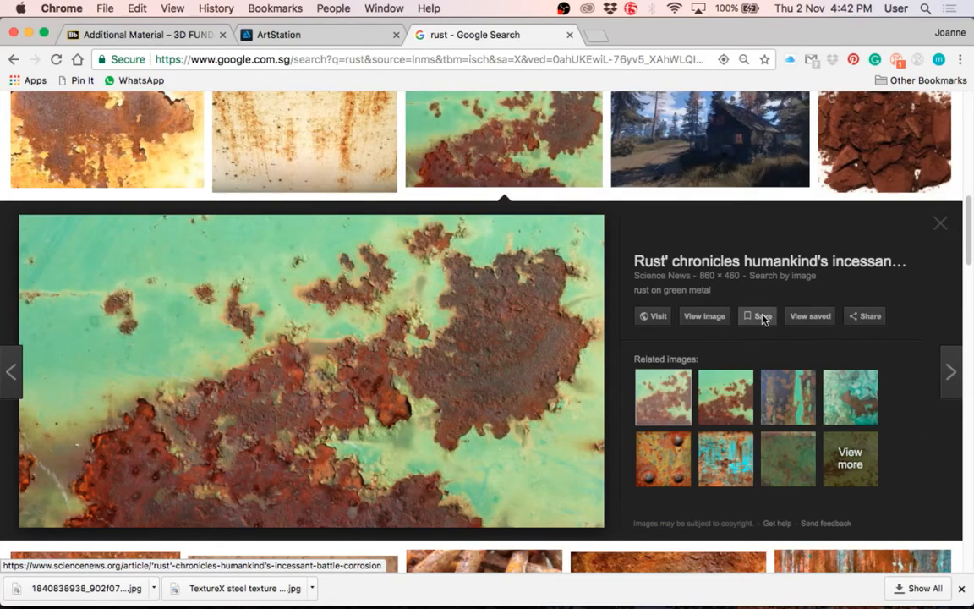
{"action": "right_click", "coordinate": [434, 288]}
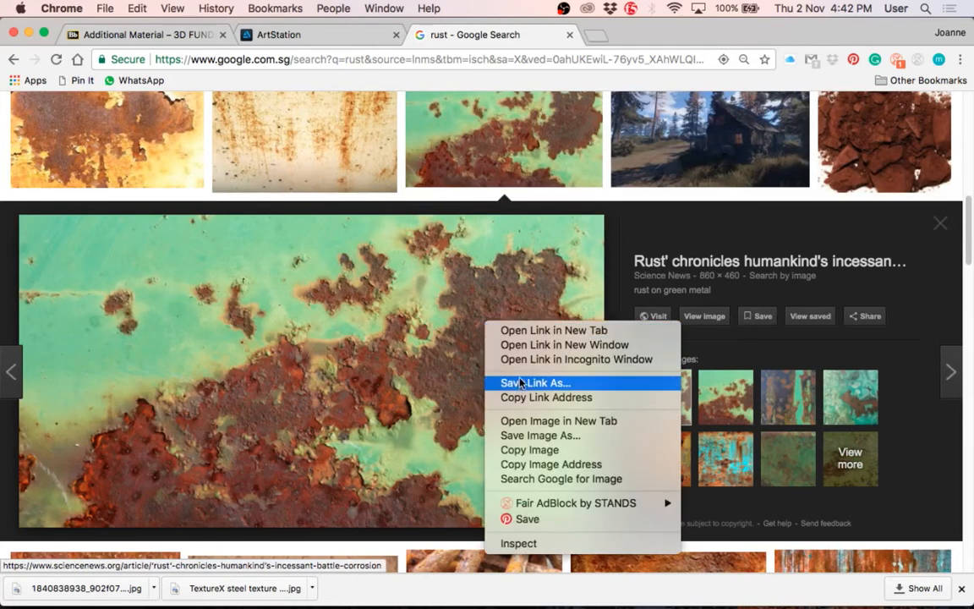
{"action": "left_click", "coordinate": [351, 342]}
{"action": "left_click", "coordinate": [351, 342]}
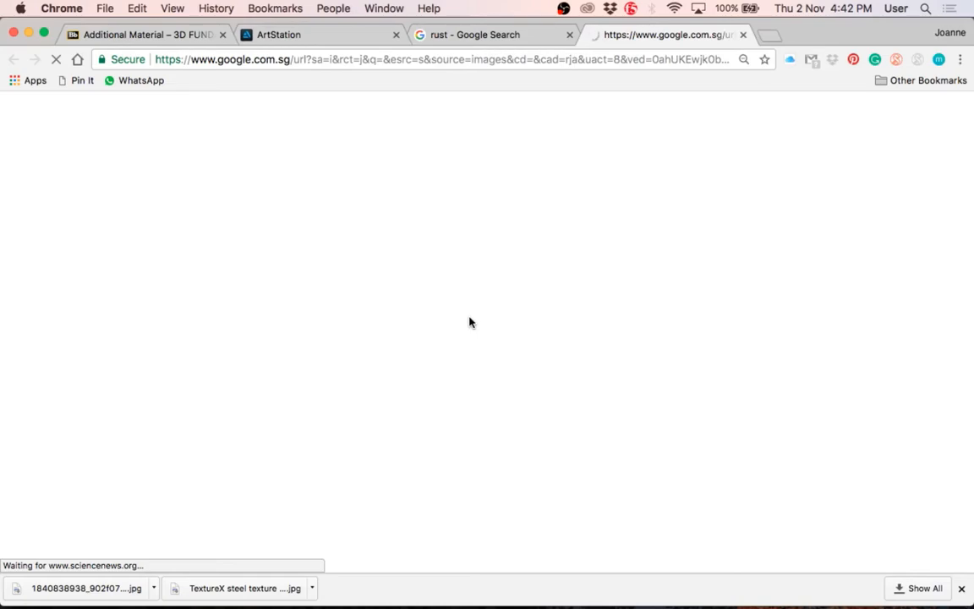
Return to the rust image results and replace the search with "logo".
{"action": "left_click", "coordinate": [461, 34]}
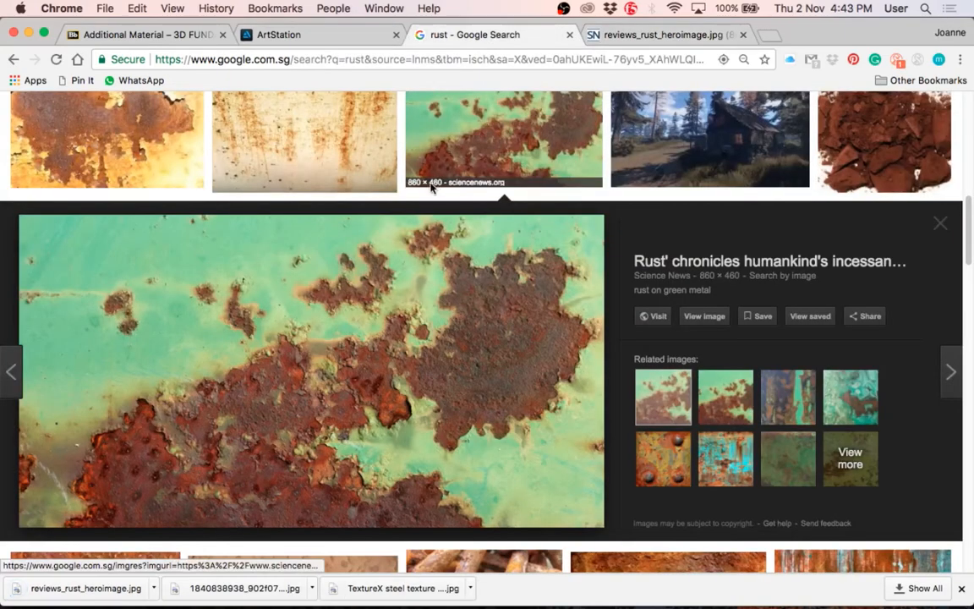
{"action": "scroll", "coordinate": [431, 188], "scroll_direction": "up", "scroll_amount": 5}
{"action": "scroll", "coordinate": [431, 188], "scroll_direction": "up", "scroll_amount": 3}
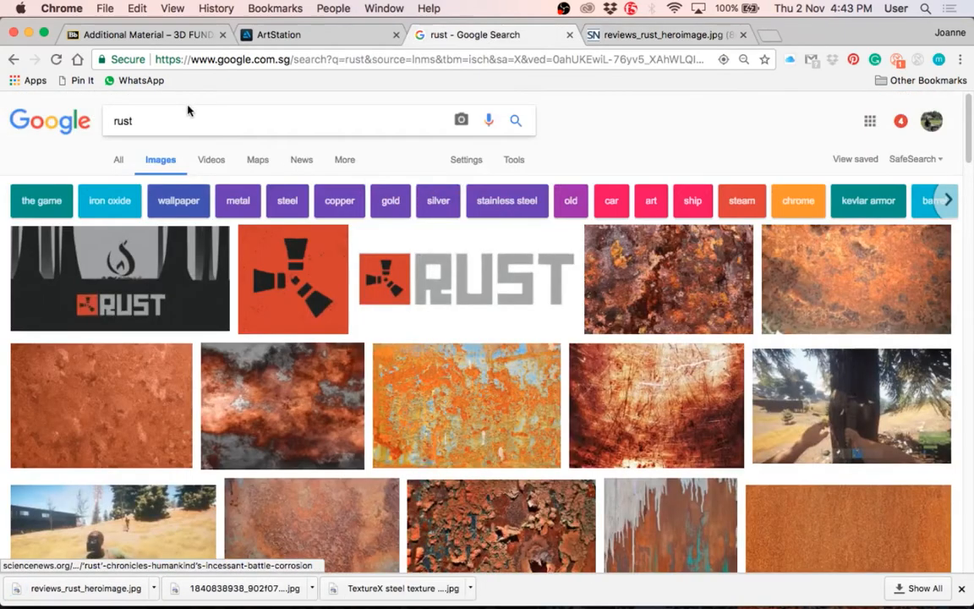
{"action": "left_click_drag", "start_coordinate": [190, 122], "coordinate": [98, 119]}
{"action": "type", "text": "logo"}
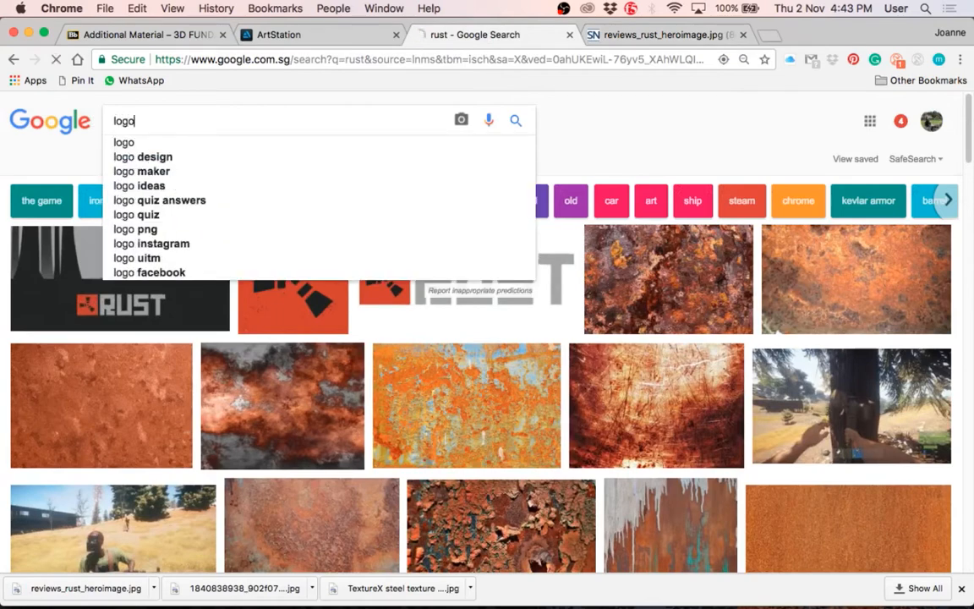
{"action": "key", "text": "Return"}
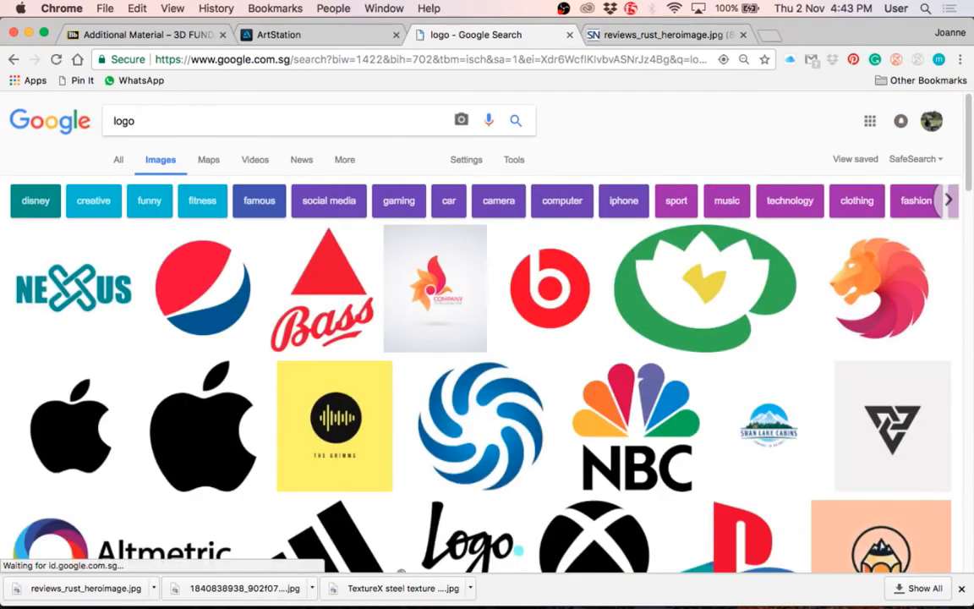
Replace the image search term with "decal" and run the search.
{"action": "left_click_drag", "start_coordinate": [133, 121], "coordinate": [51, 110]}
{"action": "type", "text": "decal"}
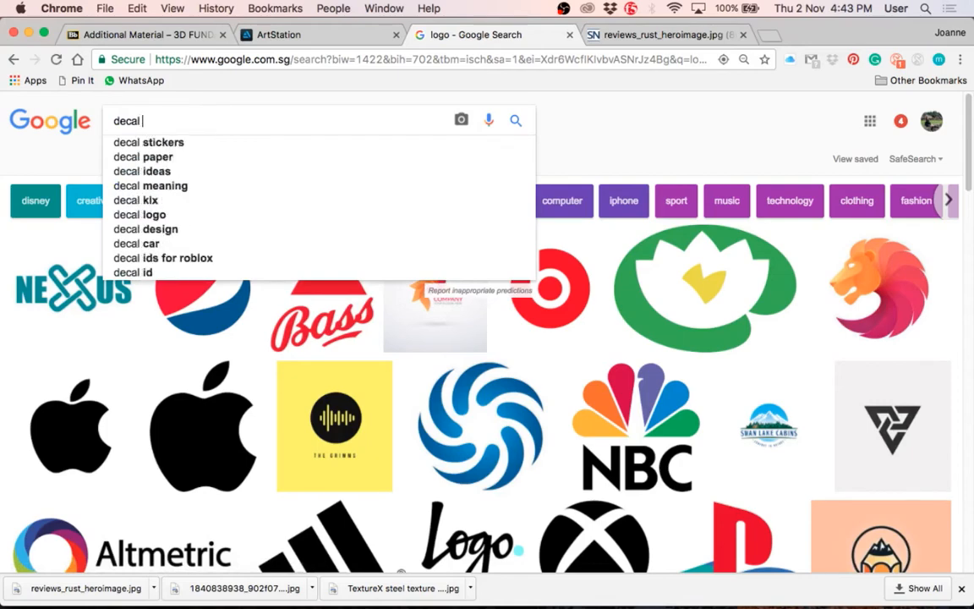
{"action": "key", "text": "Return"}
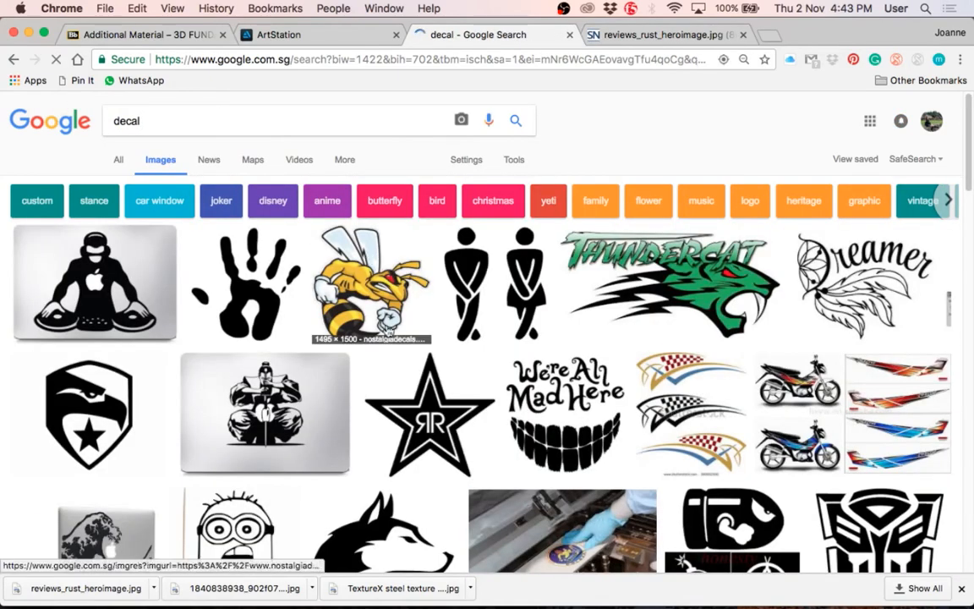
Find the black-and-white husky head among the decal results, enlarge its preview and save the image.
{"action": "scroll", "coordinate": [643, 177], "scroll_direction": "down", "scroll_amount": 1}
{"action": "scroll", "coordinate": [643, 282], "scroll_direction": "down", "scroll_amount": 1}
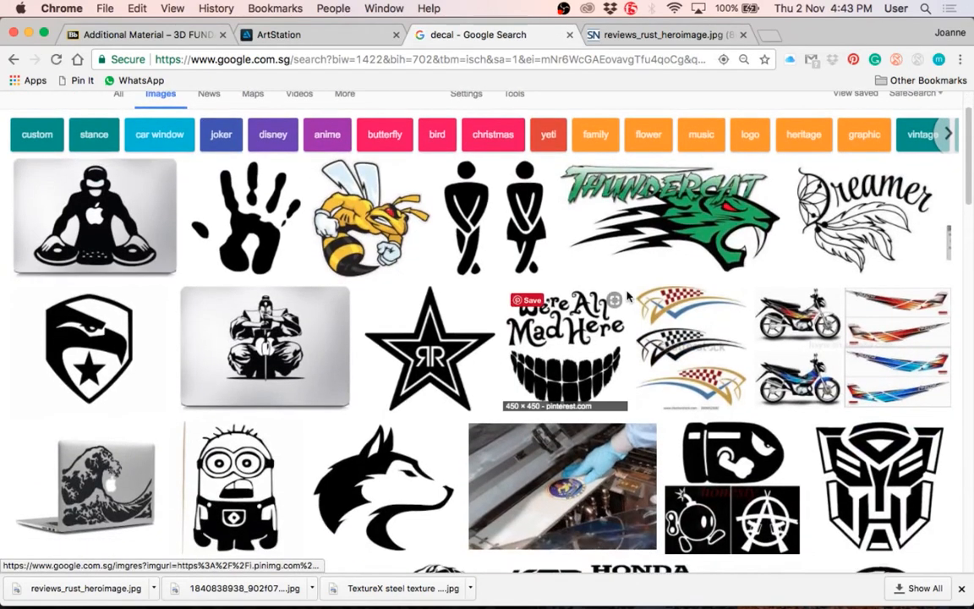
{"action": "scroll", "coordinate": [474, 381], "scroll_direction": "down", "scroll_amount": 2}
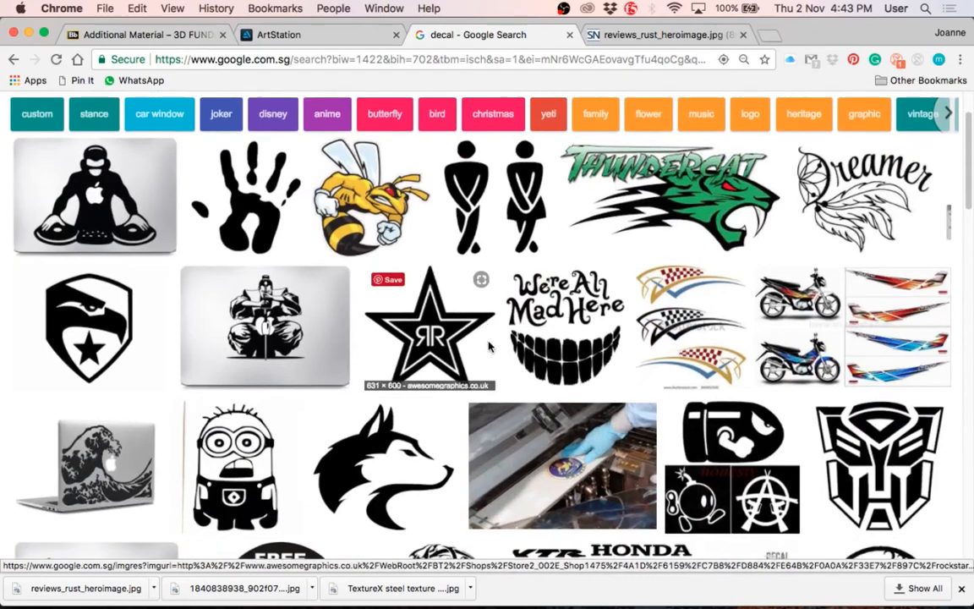
{"action": "left_click", "coordinate": [397, 460]}
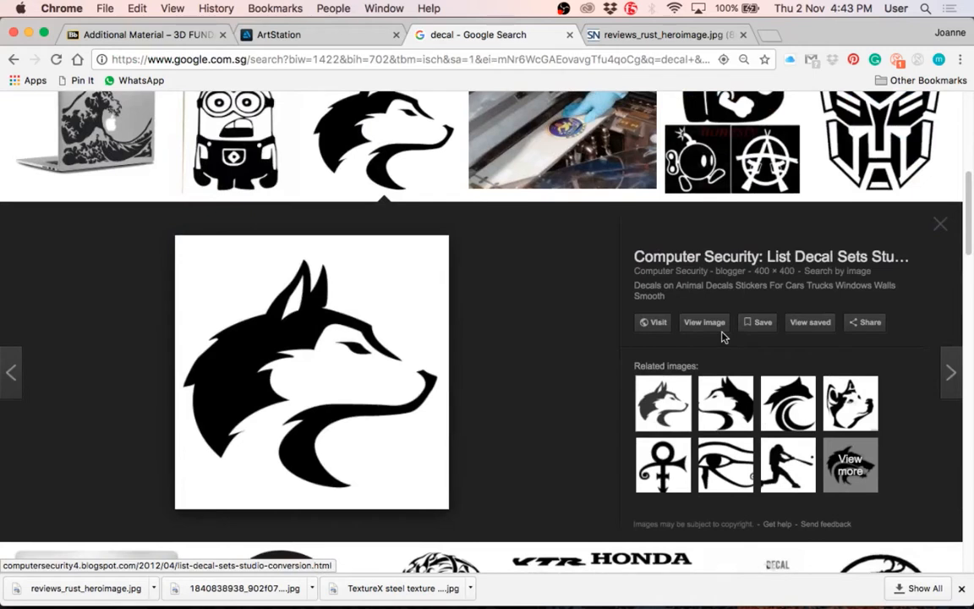
{"action": "right_click", "coordinate": [348, 333]}
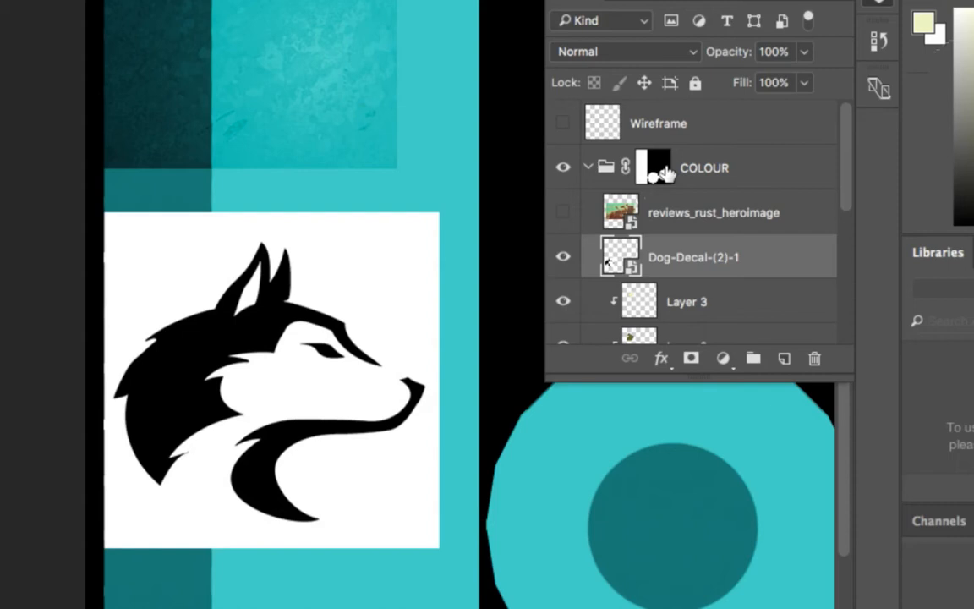
Switch to Photoshop and examine the layers in the COLOUR group, including the Levels 1 adjustment's settings and the group's mask.
{"action": "scroll", "coordinate": [749, 267], "scroll_direction": "down", "scroll_amount": 4}
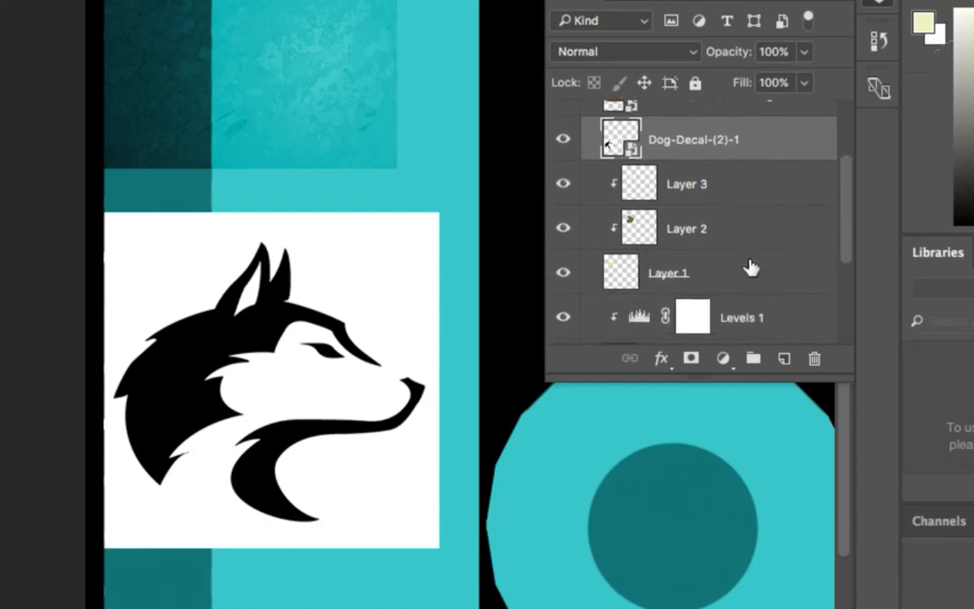
{"action": "scroll", "coordinate": [749, 266], "scroll_direction": "down", "scroll_amount": 4}
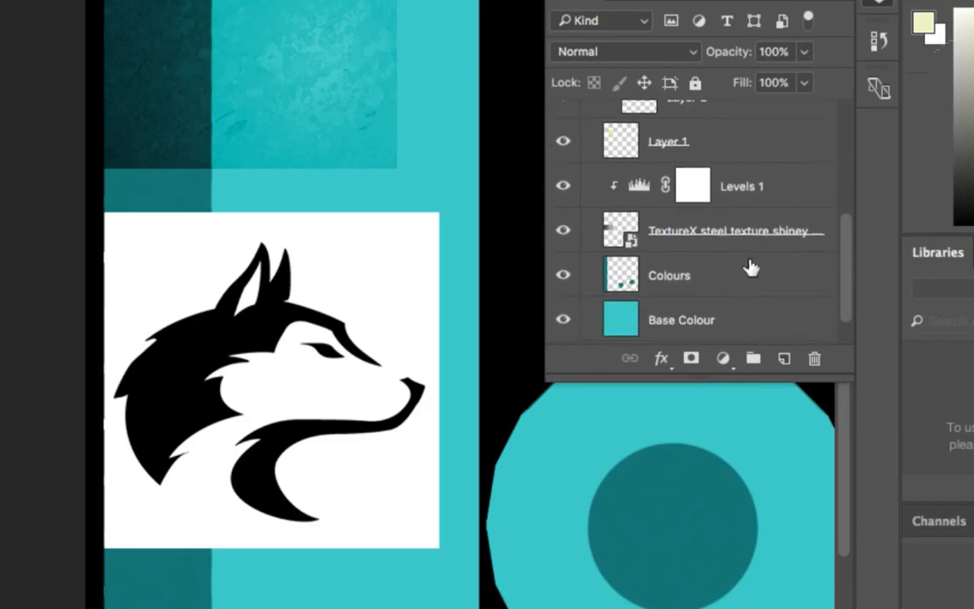
{"action": "scroll", "coordinate": [750, 266], "scroll_direction": "down", "scroll_amount": 1}
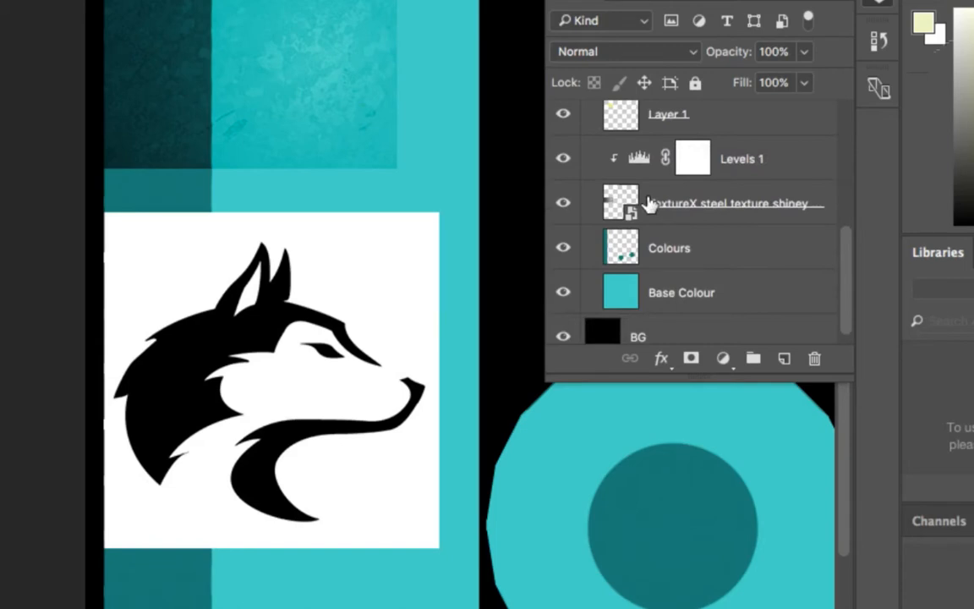
{"action": "double_click", "coordinate": [636, 160]}
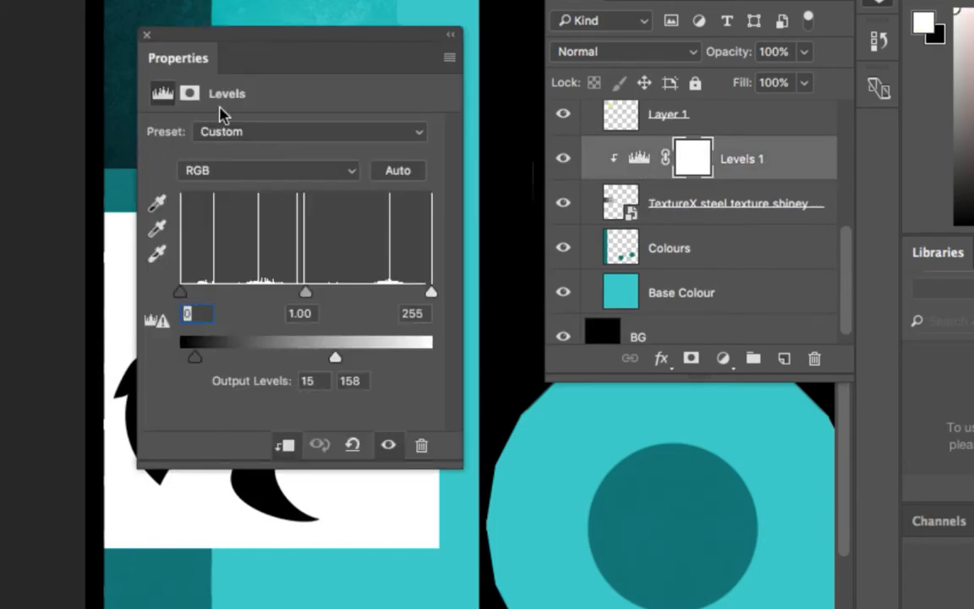
{"action": "left_click", "coordinate": [146, 36]}
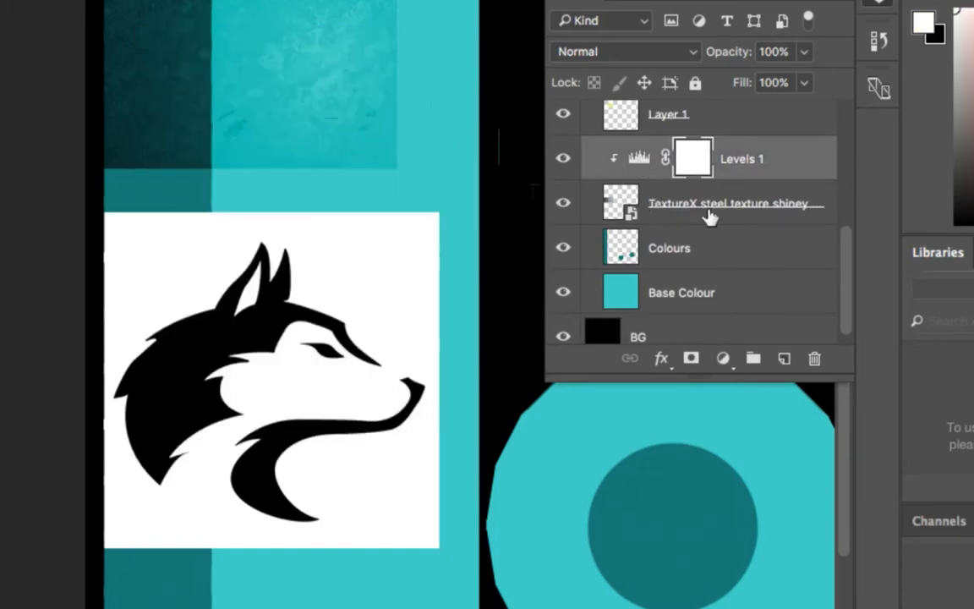
{"action": "scroll", "coordinate": [677, 217], "scroll_direction": "up", "scroll_amount": 2}
{"action": "scroll", "coordinate": [721, 232], "scroll_direction": "up", "scroll_amount": 1}
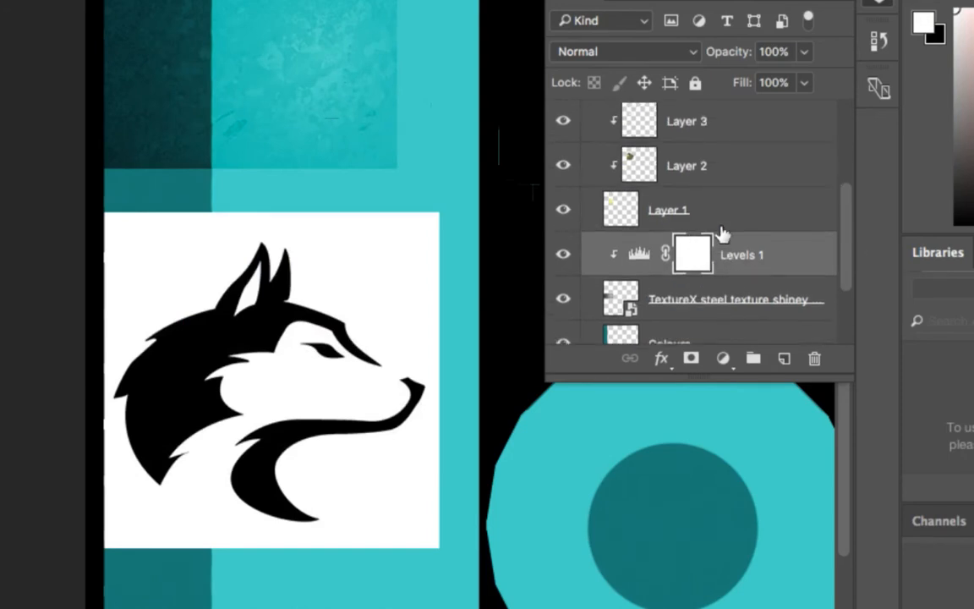
{"action": "scroll", "coordinate": [721, 232], "scroll_direction": "up", "scroll_amount": 4}
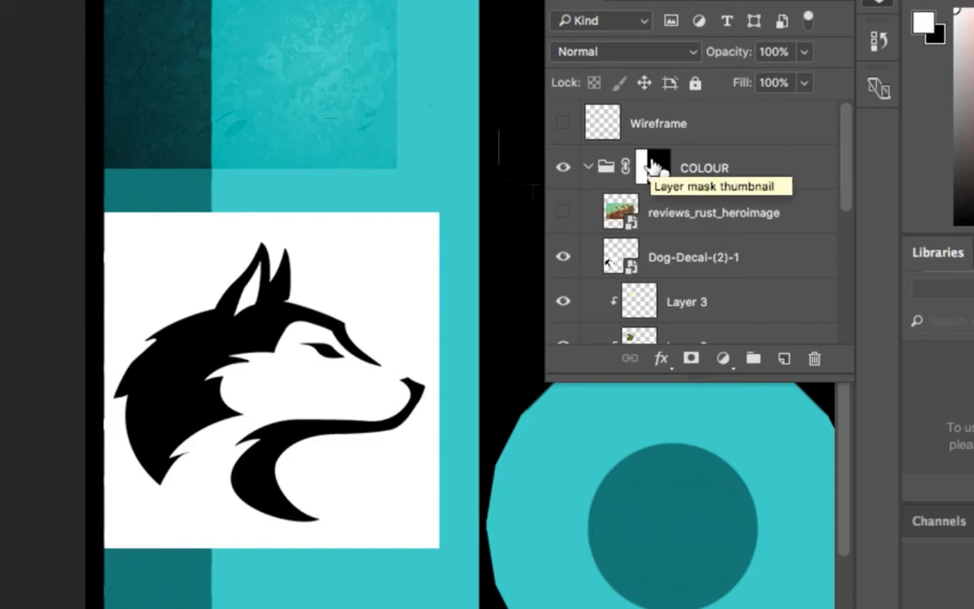
{"action": "scroll", "coordinate": [646, 254], "scroll_direction": "down", "scroll_amount": 1}
{"action": "scroll", "coordinate": [647, 245], "scroll_direction": "up", "scroll_amount": 1}
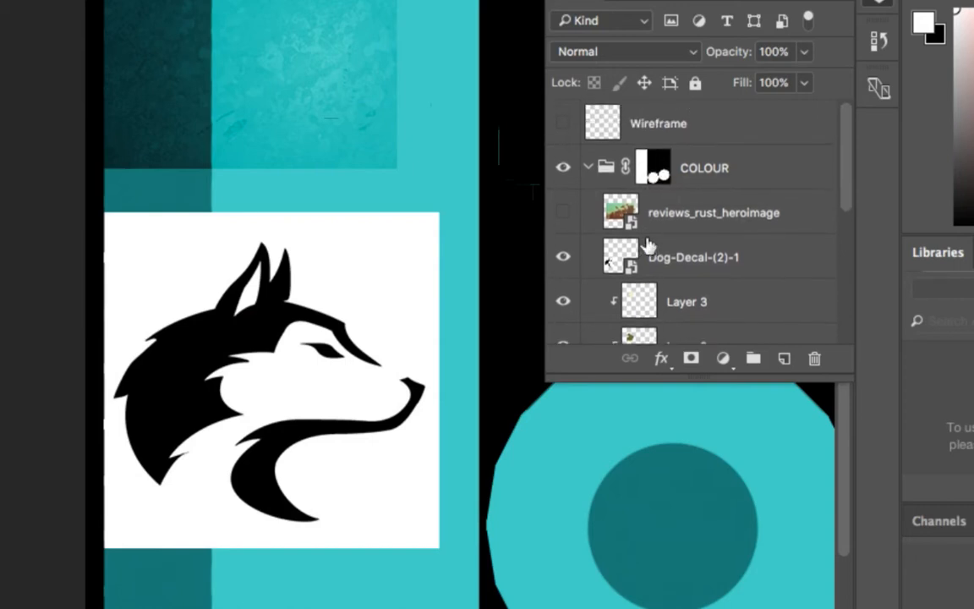
{"action": "scroll", "coordinate": [651, 243], "scroll_direction": "down", "scroll_amount": 2}
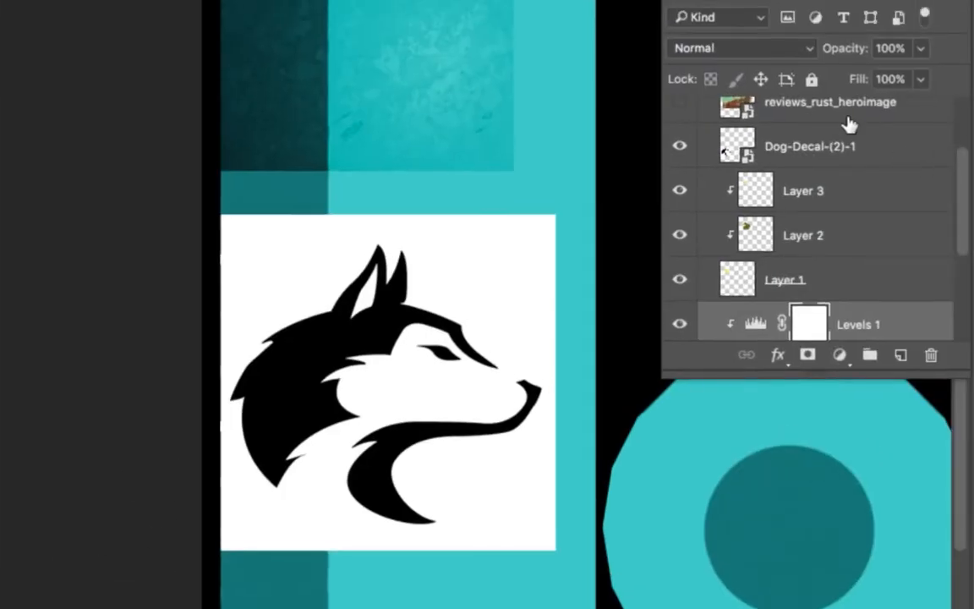
Select the Dog-Decal-(2)-1 layer, try the Overlay blend mode on it and set it to Multiply.
{"action": "left_click", "coordinate": [853, 140]}
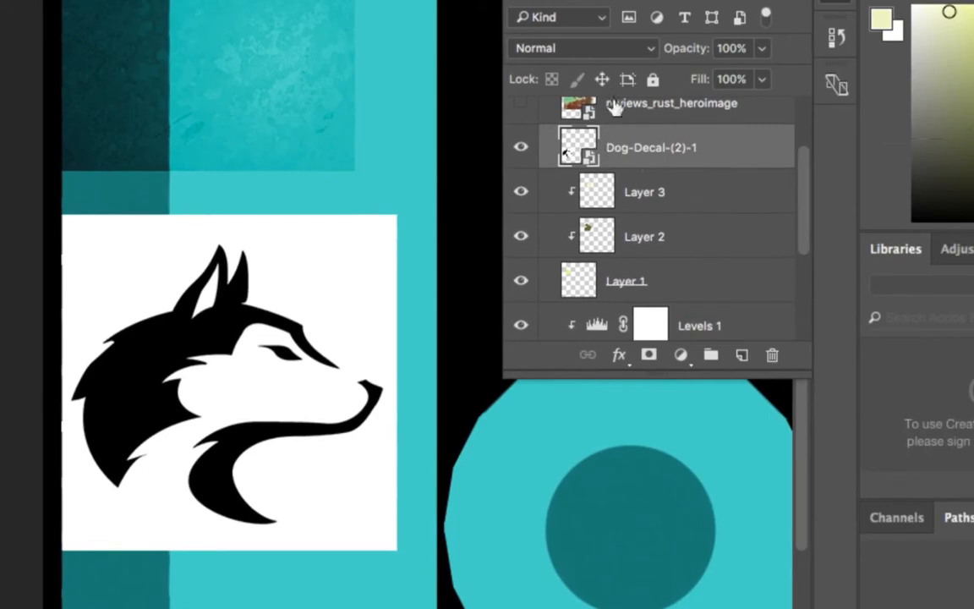
{"action": "left_click", "coordinate": [630, 52]}
{"action": "left_click", "coordinate": [583, 49]}
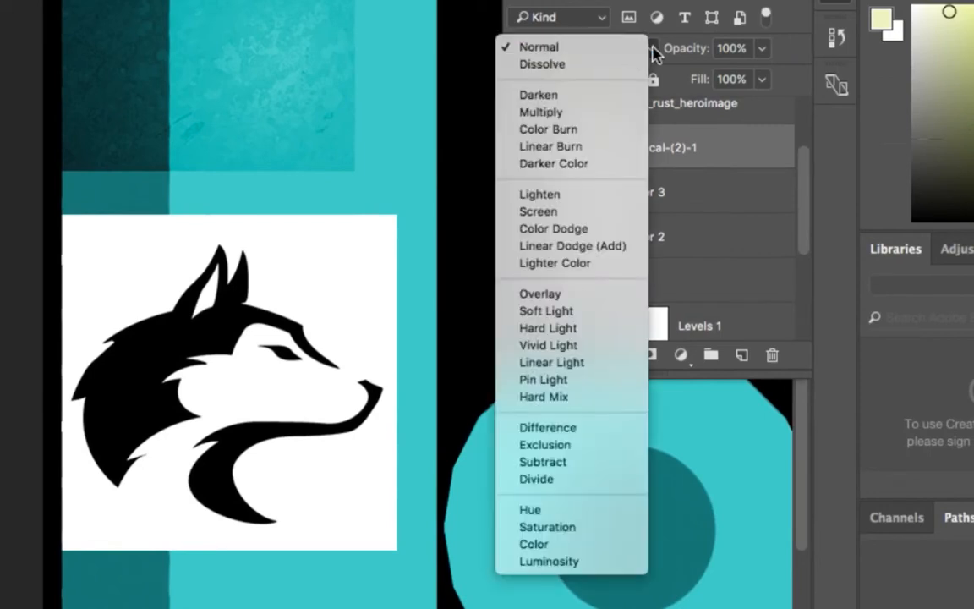
{"action": "left_click", "coordinate": [533, 53]}
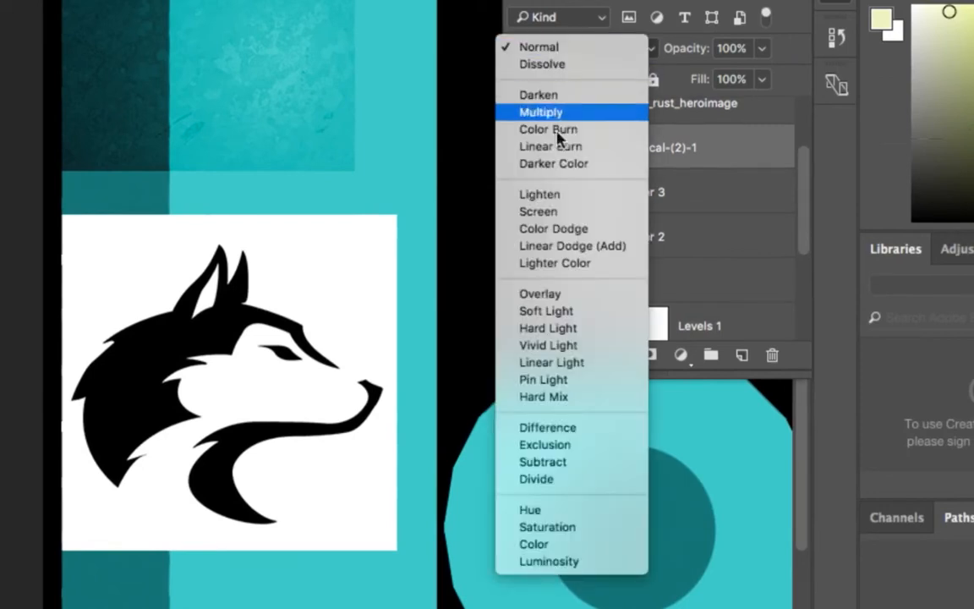
{"action": "left_click", "coordinate": [545, 296]}
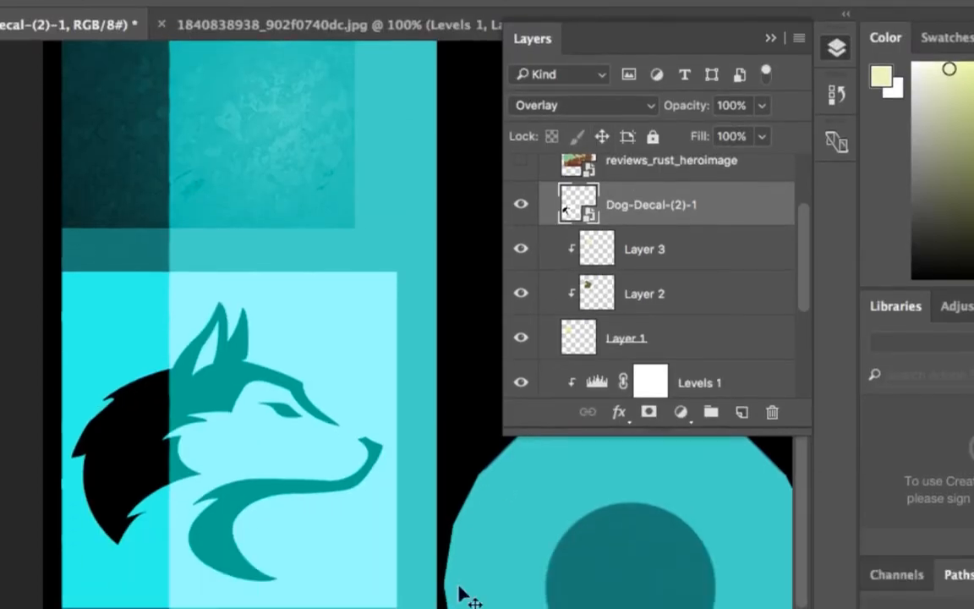
{"action": "left_click", "coordinate": [541, 106]}
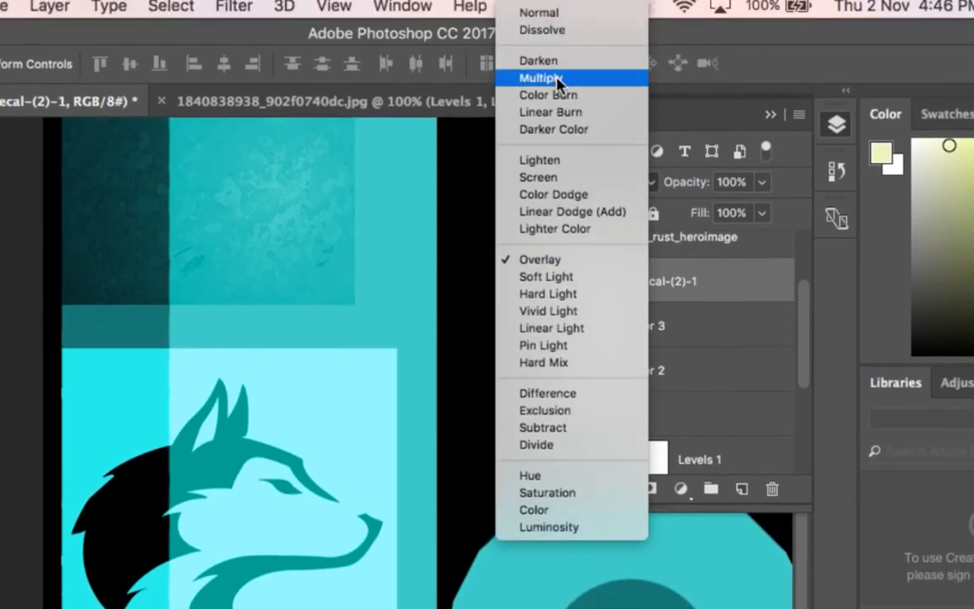
{"action": "left_click", "coordinate": [557, 79]}
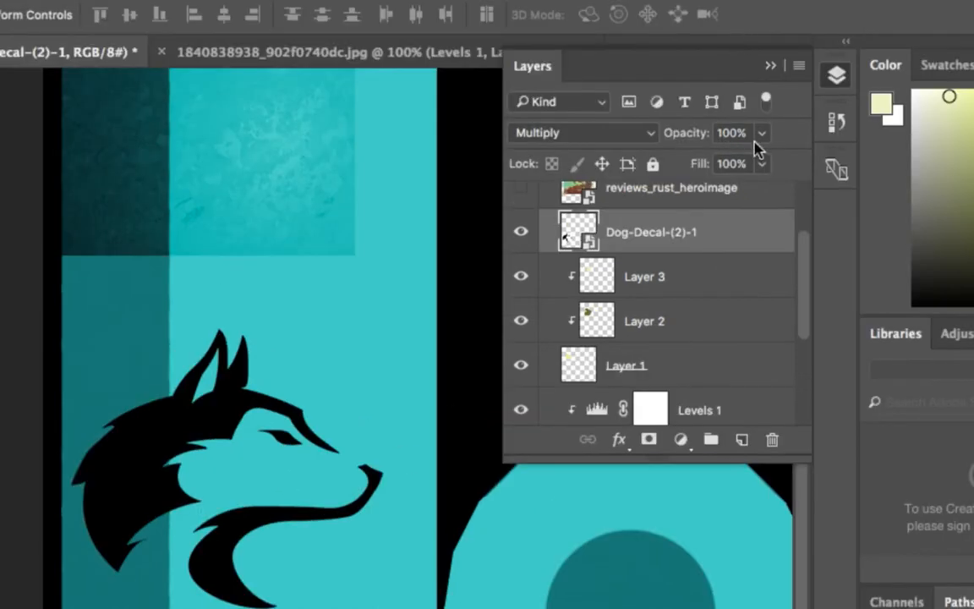
Try the dog decal layer at 55% opacity and restore it to 100%.
{"action": "left_click", "coordinate": [763, 62]}
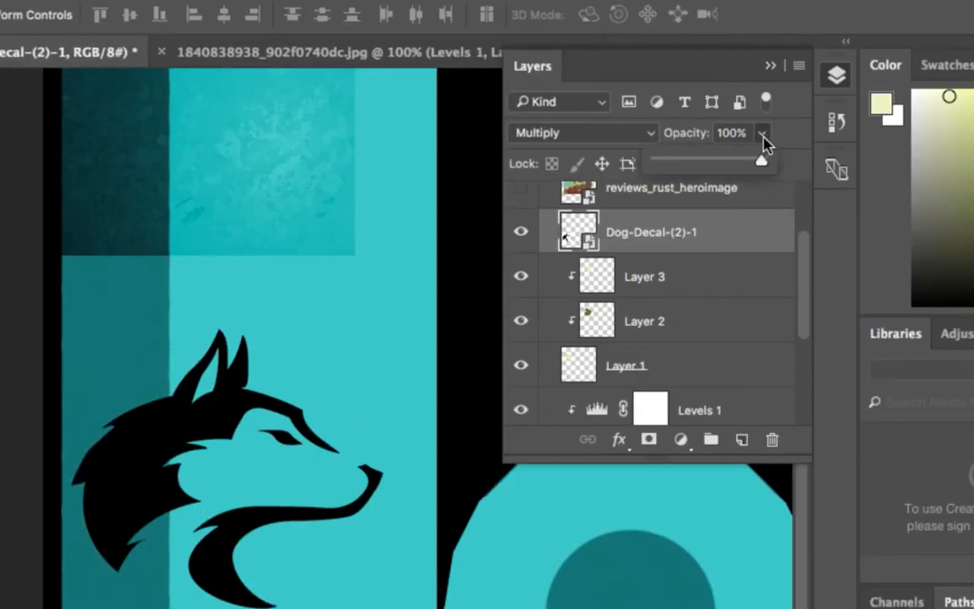
{"action": "left_click_drag", "start_coordinate": [761, 160], "coordinate": [714, 163]}
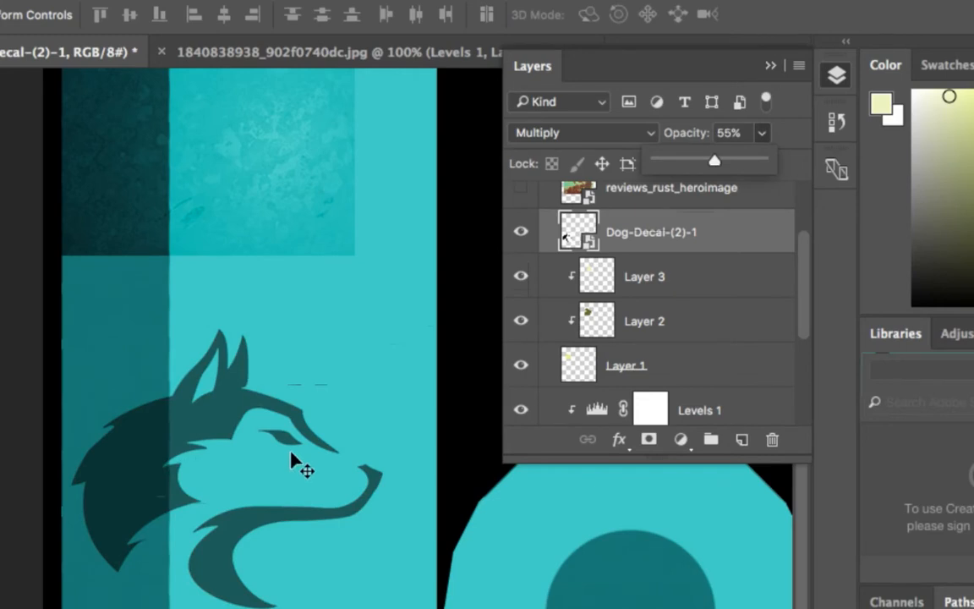
{"action": "left_click_drag", "start_coordinate": [719, 161], "coordinate": [808, 178]}
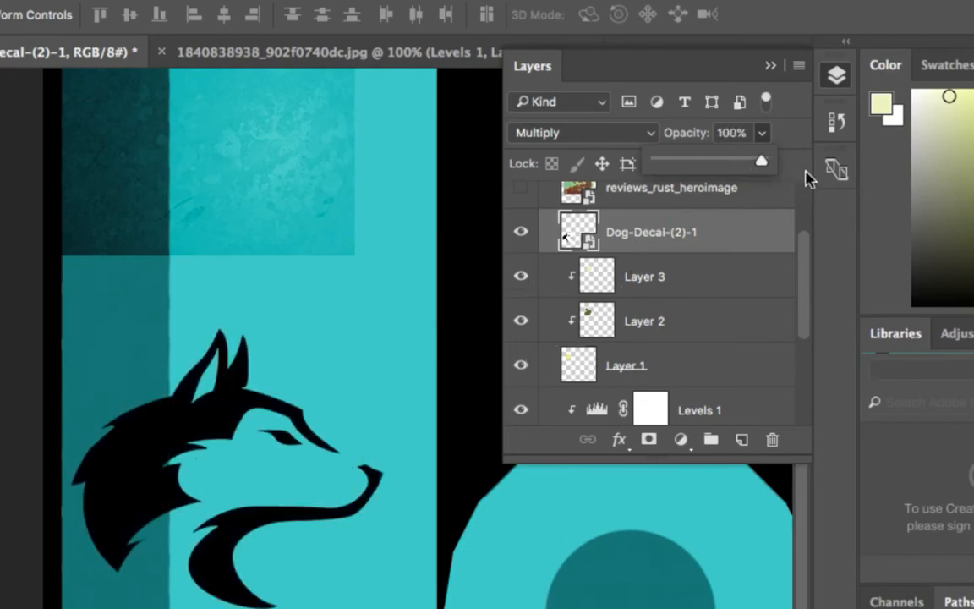
Compare the Screen and Overlay blend modes on the dog decal layer and return it to Multiply.
{"action": "left_click", "coordinate": [635, 134]}
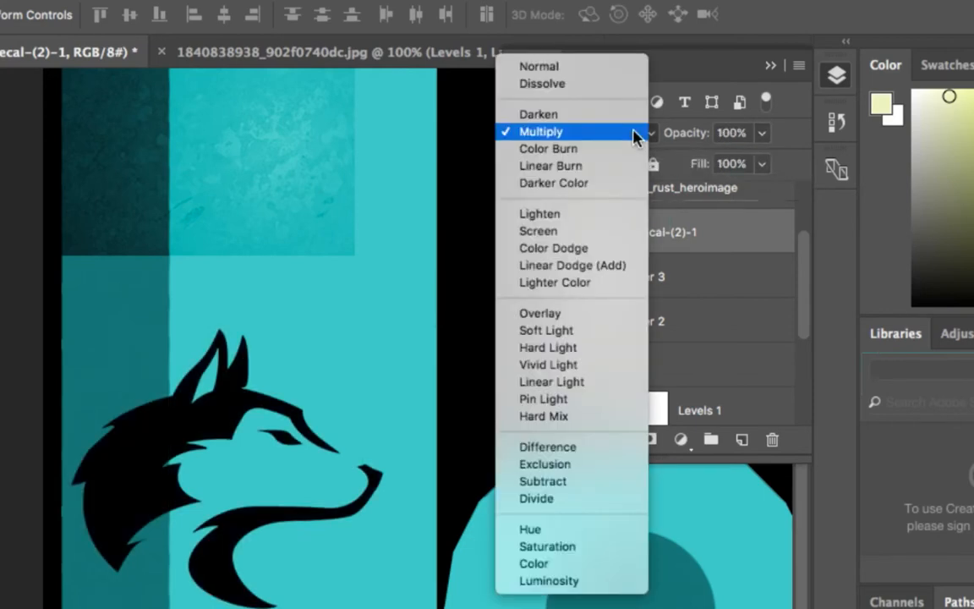
{"action": "left_click", "coordinate": [603, 230]}
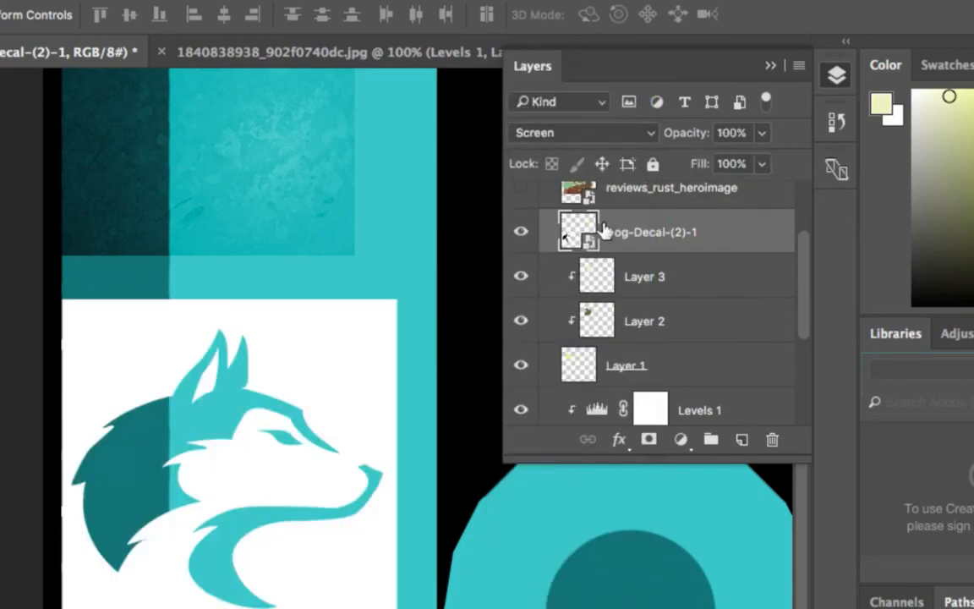
{"action": "left_click", "coordinate": [581, 133]}
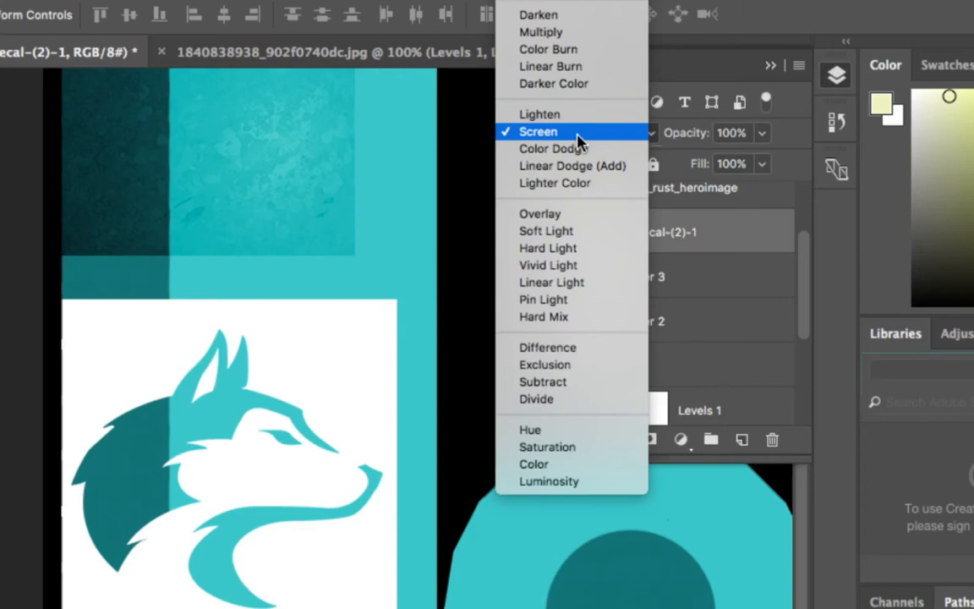
{"action": "left_click", "coordinate": [546, 214]}
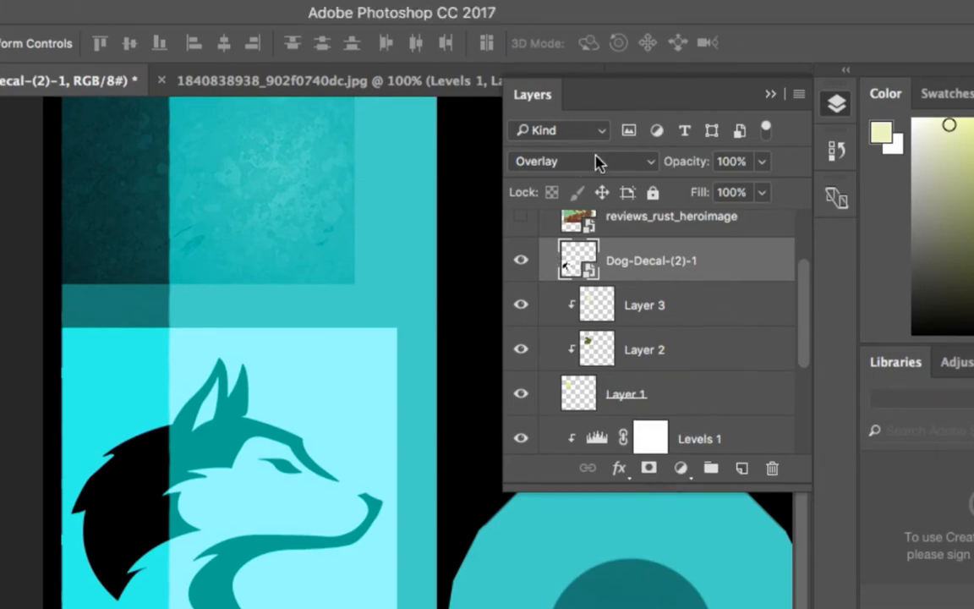
{"action": "left_click", "coordinate": [650, 133]}
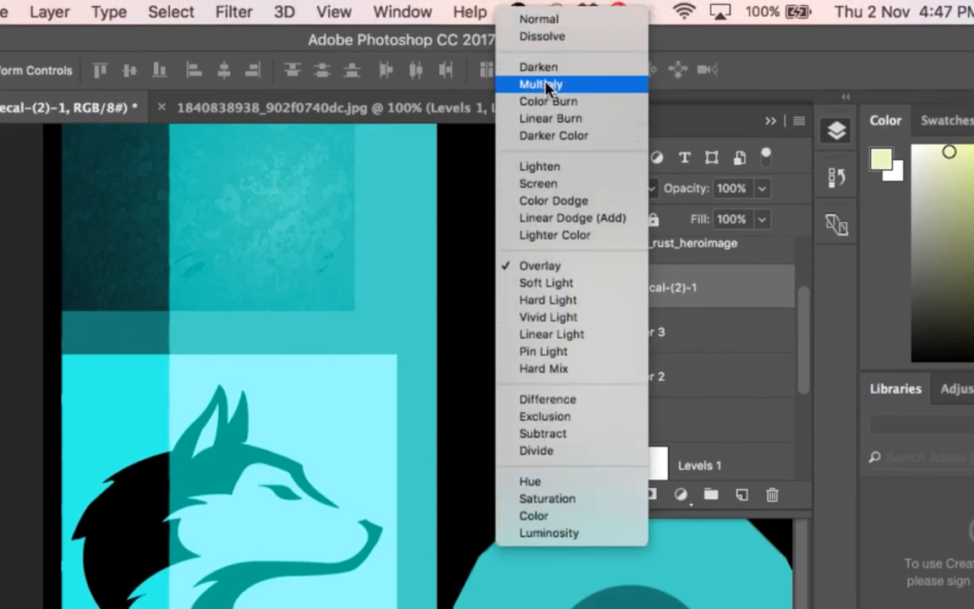
{"action": "left_click", "coordinate": [548, 60]}
{"action": "left_click", "coordinate": [541, 85]}
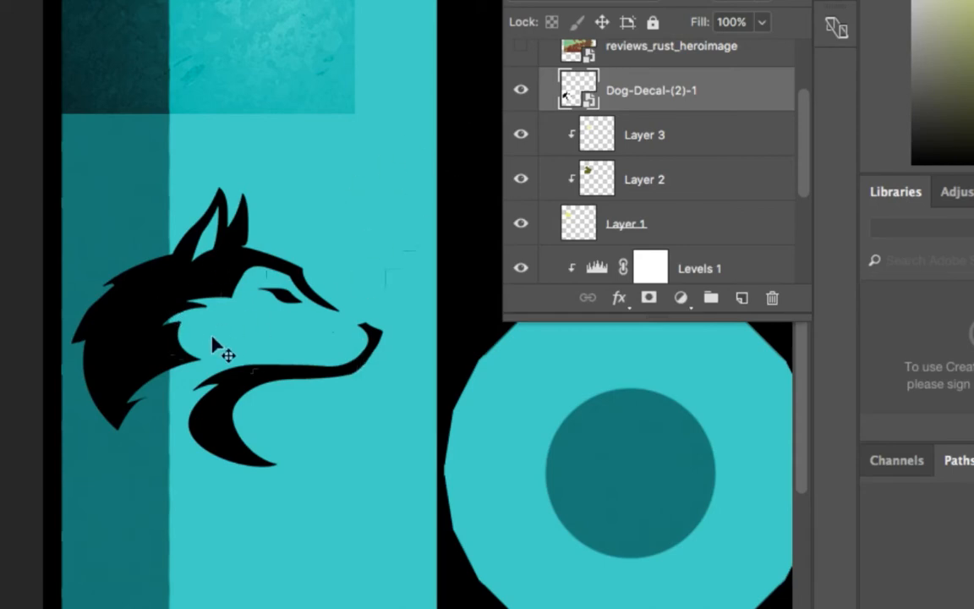
Show the hidden reviews_rust_heroimage layer in the COLOUR group and make it the active layer.
{"action": "scroll", "coordinate": [299, 301], "scroll_direction": "up", "scroll_amount": 1}
{"action": "scroll", "coordinate": [299, 305], "scroll_direction": "up", "scroll_amount": 10}
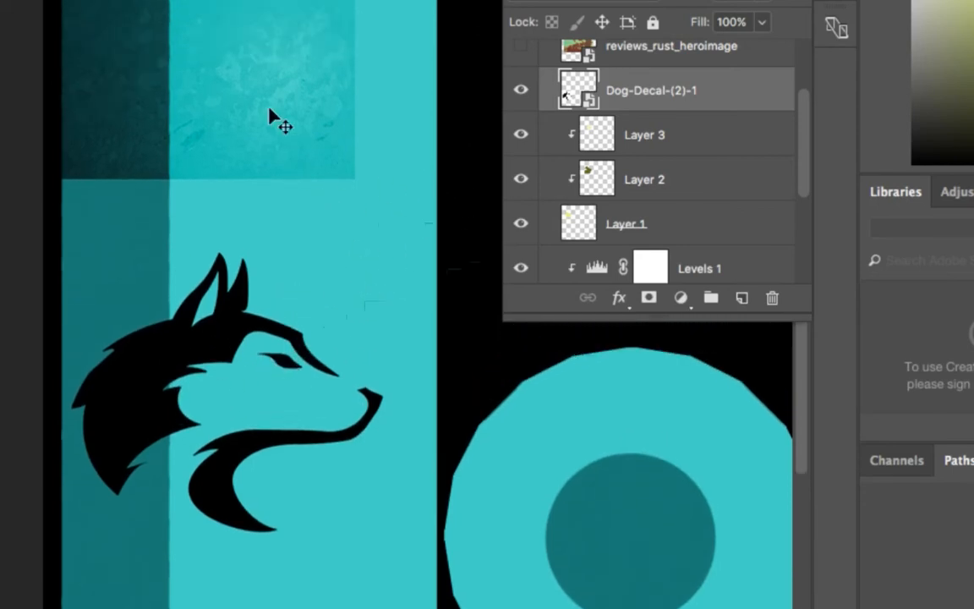
{"action": "scroll", "coordinate": [272, 137], "scroll_direction": "down", "scroll_amount": 1}
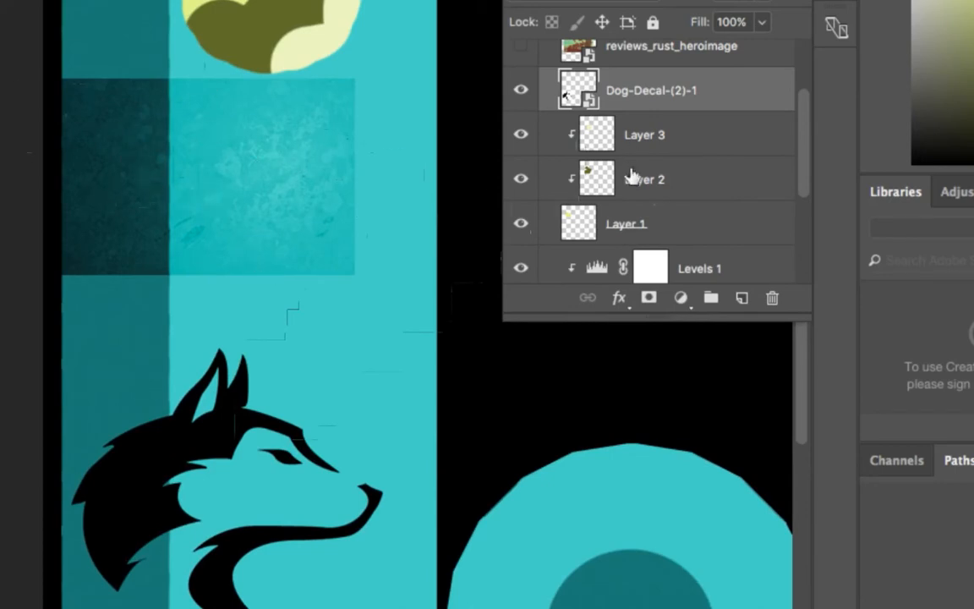
{"action": "scroll", "coordinate": [651, 161], "scroll_direction": "up", "scroll_amount": 1}
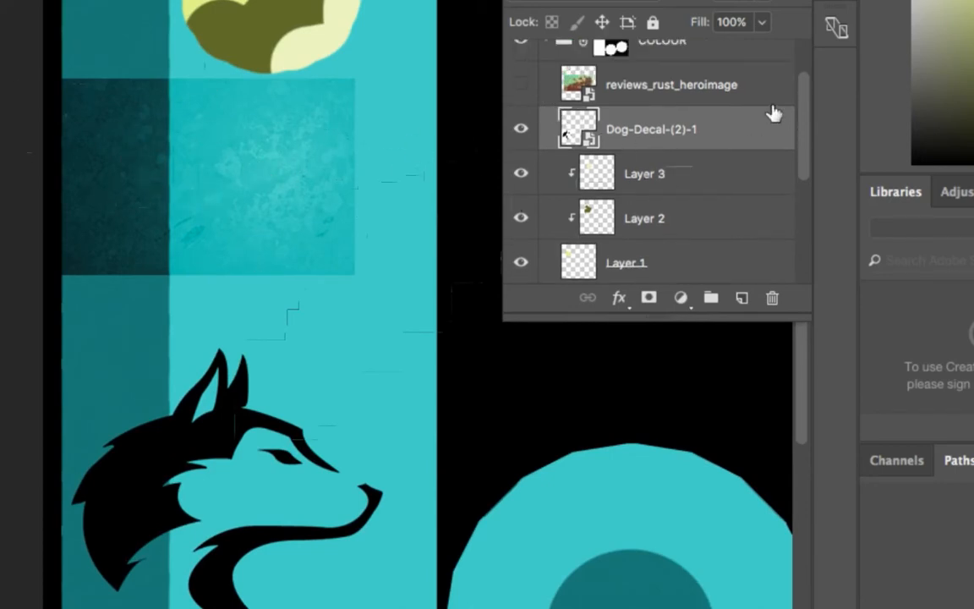
{"action": "scroll", "coordinate": [537, 218], "scroll_direction": "up", "scroll_amount": 2}
{"action": "left_click", "coordinate": [521, 155]}
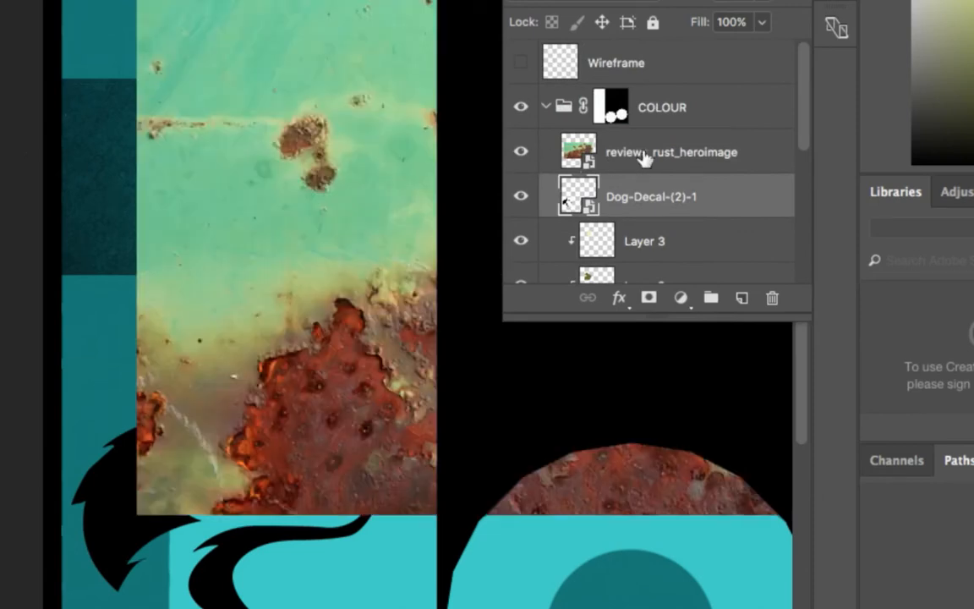
{"action": "left_click", "coordinate": [644, 156]}
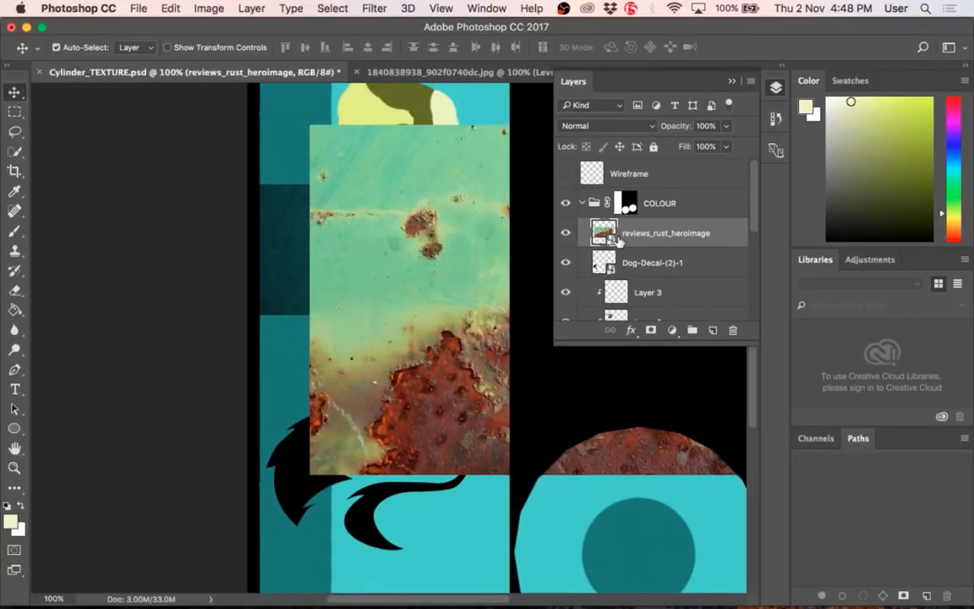
Scale the rust image down to 58.26% and place it over the vertical strip, above the dog decal.
{"action": "key", "text": "super+t"}
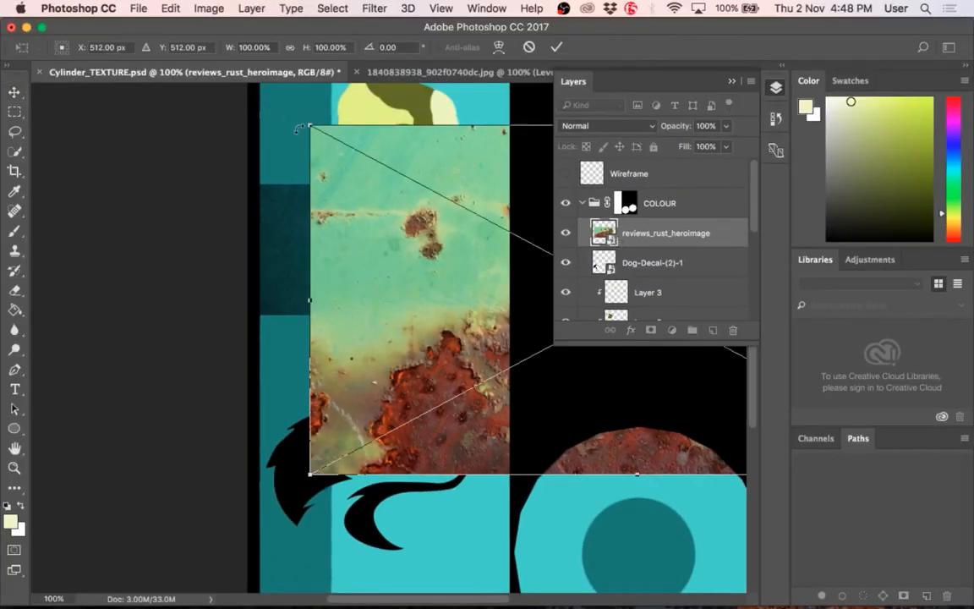
{"action": "left_click_drag", "start_coordinate": [309, 126], "coordinate": [539, 358]}
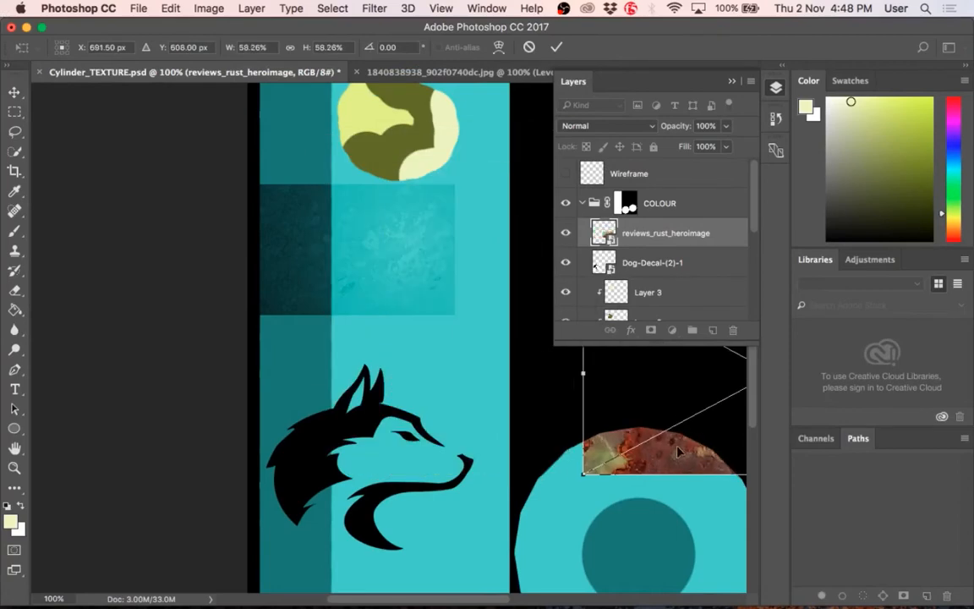
{"action": "left_click_drag", "start_coordinate": [670, 455], "coordinate": [296, 398]}
{"action": "key", "text": "Return"}
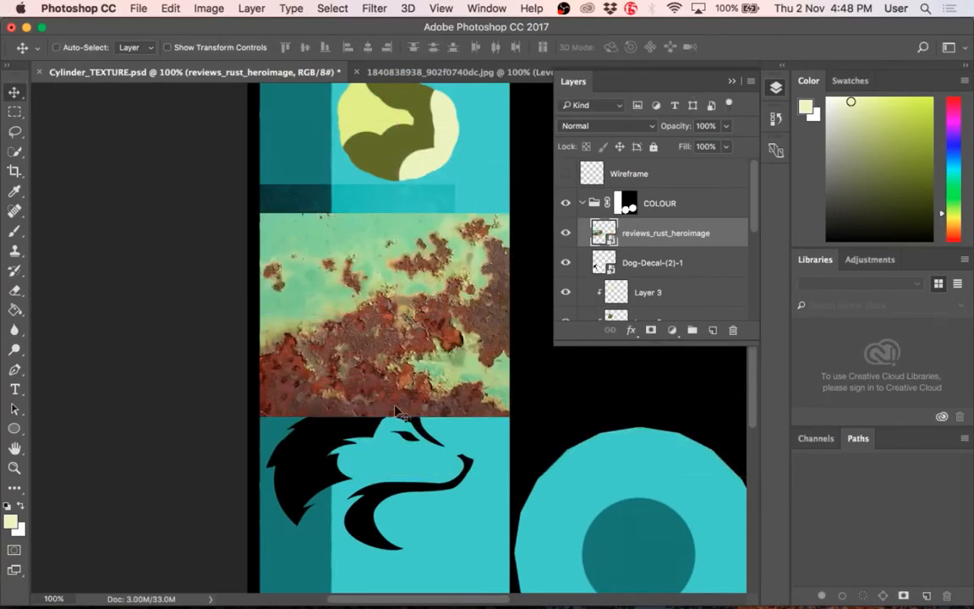
Shrink the rust image further so it fits the strip's width between the camouflage patch and the dog decal.
{"action": "key", "text": "ctrl+t"}
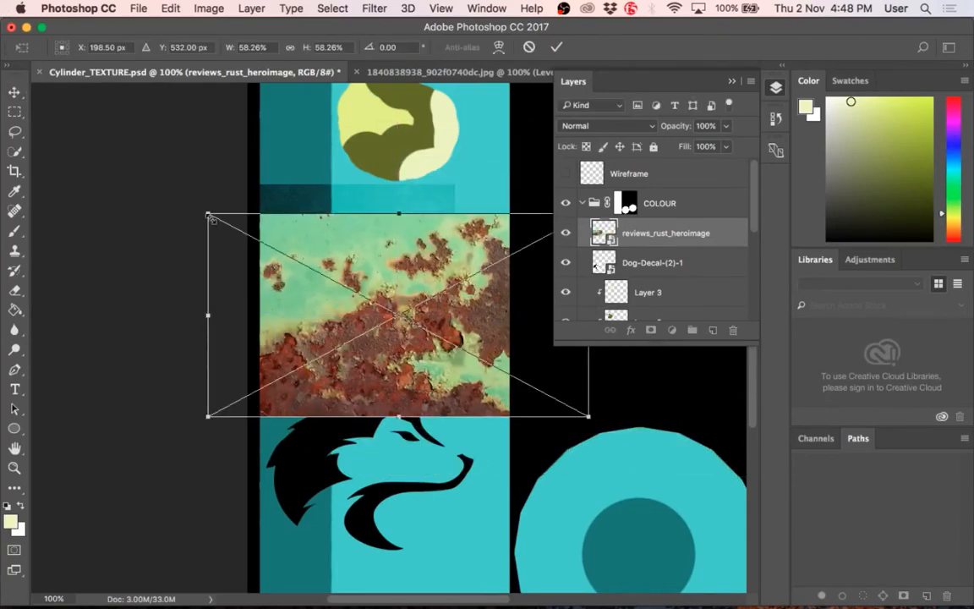
{"action": "left_click_drag", "start_coordinate": [208, 213], "coordinate": [308, 270]}
{"action": "left_click_drag", "start_coordinate": [381, 336], "coordinate": [327, 265]}
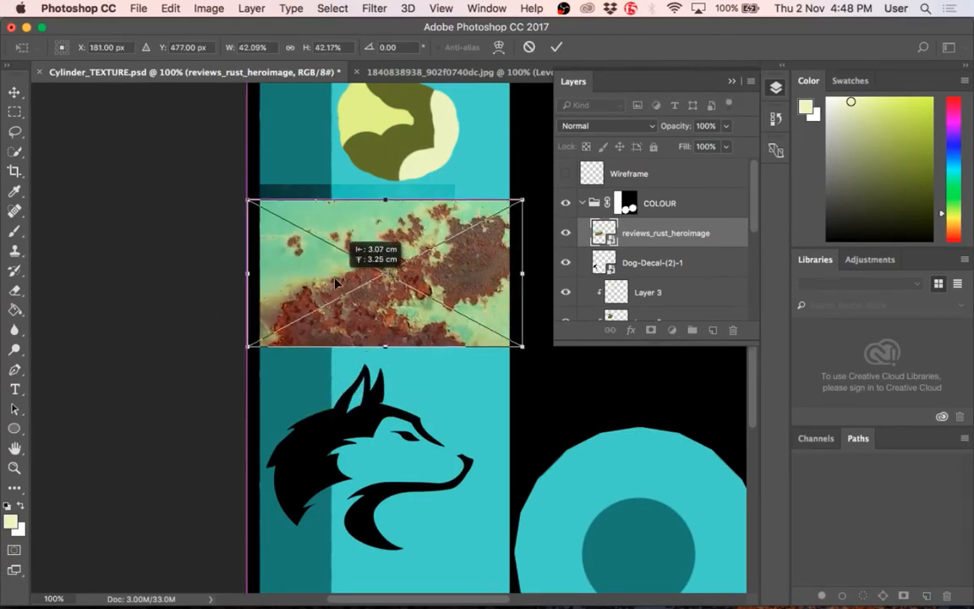
{"action": "key", "text": "Return"}
{"action": "key", "text": "ctrl+t"}
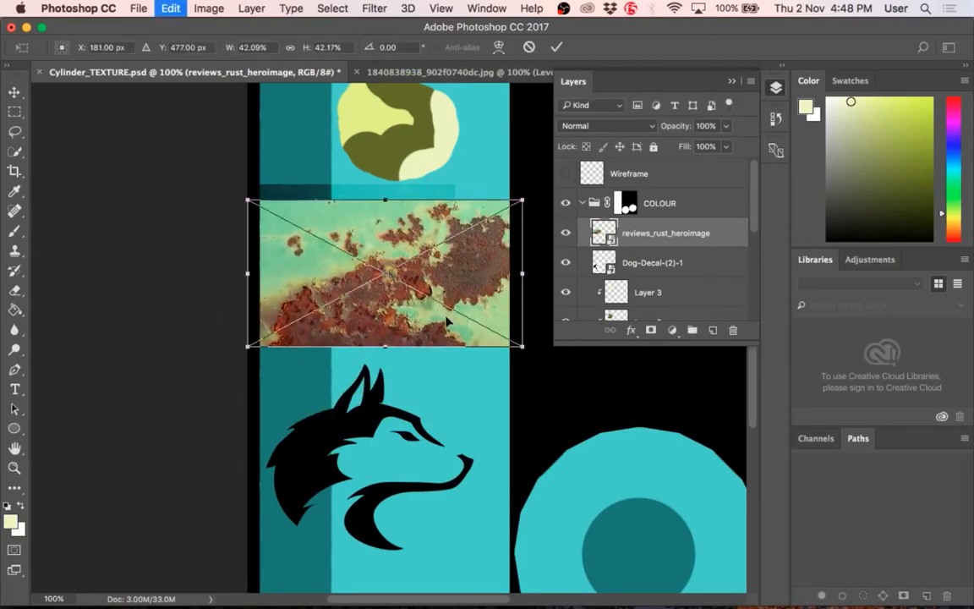
{"action": "left_click_drag", "start_coordinate": [510, 347], "coordinate": [497, 338]}
{"action": "key", "text": "Return"}
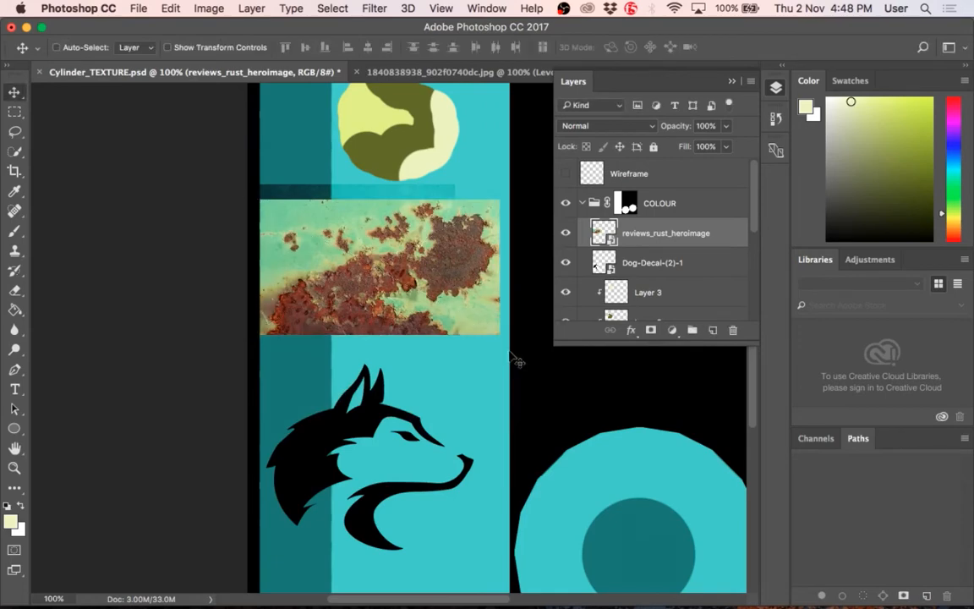
Compare the Overlay, Multiply and Screen blend modes on the reviews_rust_heroimage layer and return it to Normal.
{"action": "left_click", "coordinate": [406, 289], "text": "super"}
{"action": "left_click", "coordinate": [406, 290], "text": "alt+super"}
{"action": "left_click", "coordinate": [581, 125]}
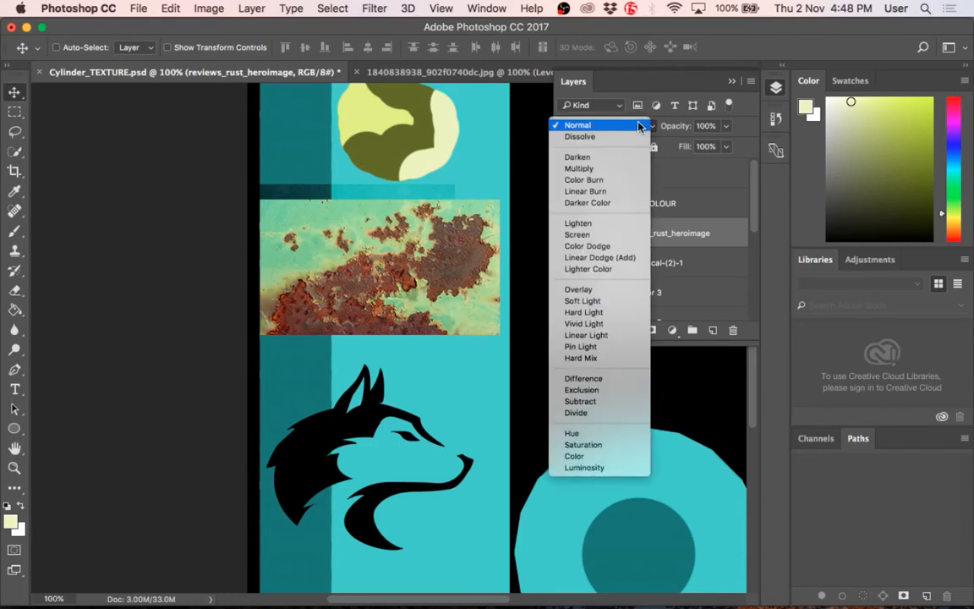
{"action": "left_click", "coordinate": [582, 289]}
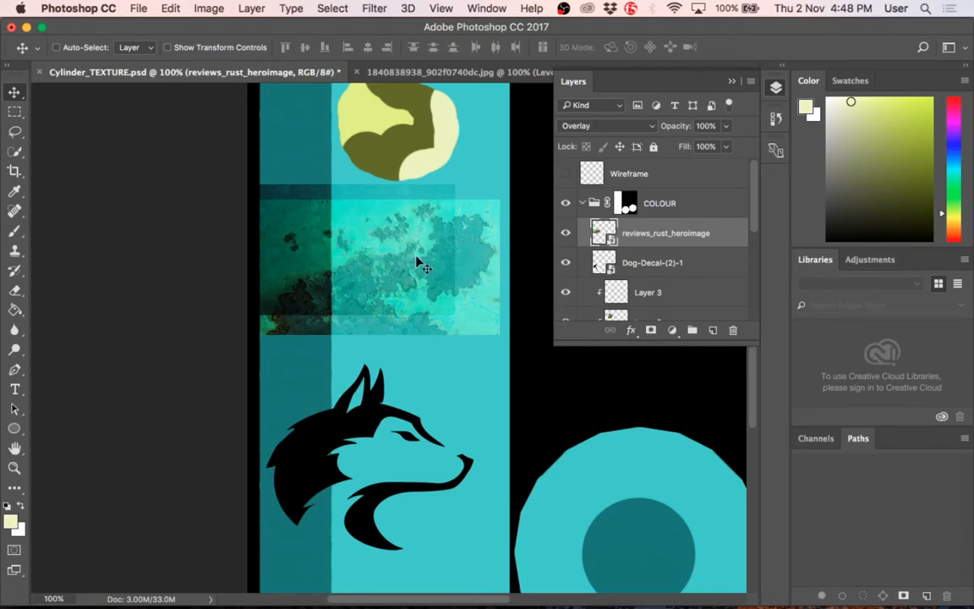
{"action": "left_click", "coordinate": [571, 124]}
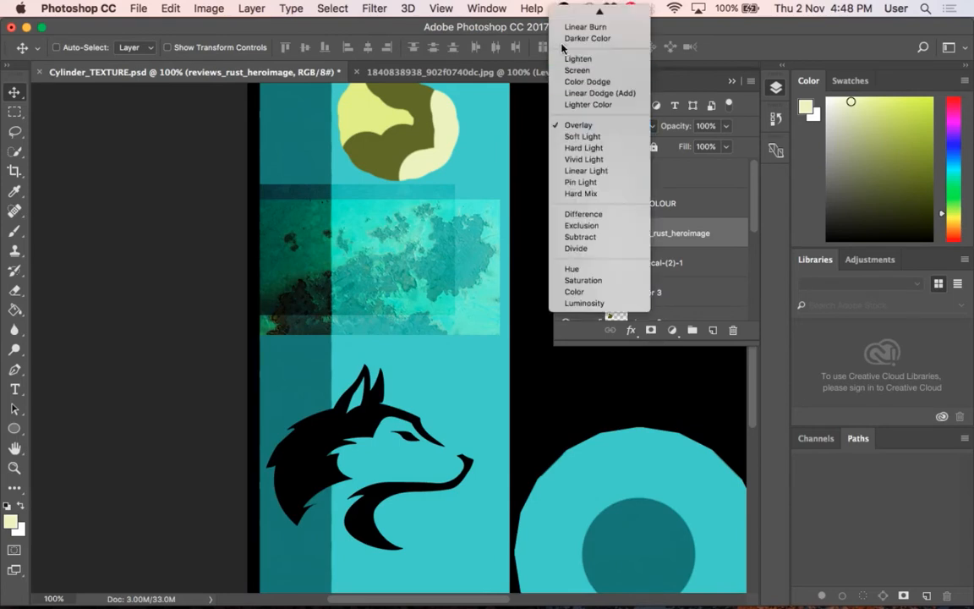
{"action": "mouse_move", "coordinate": [594, 17]}
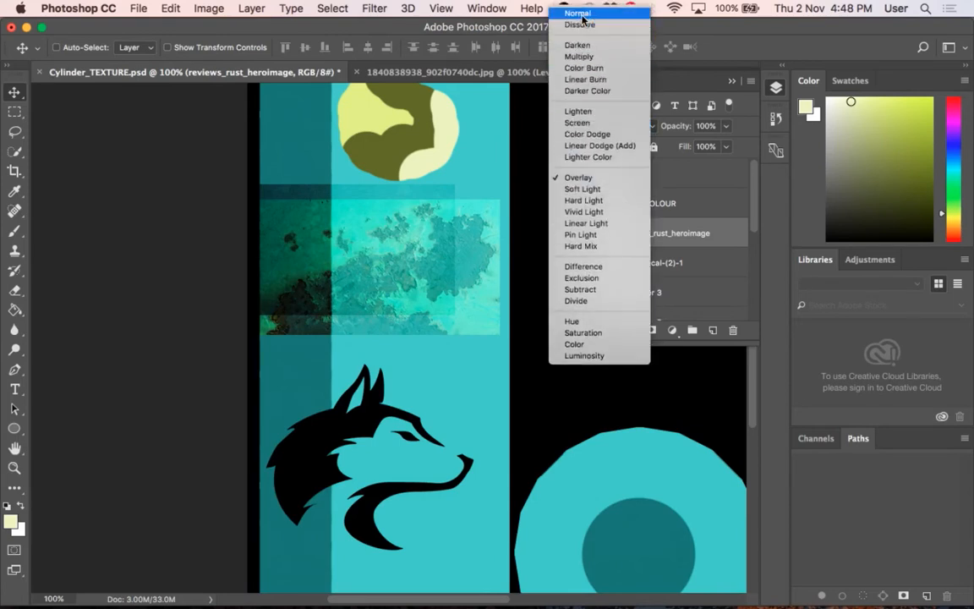
{"action": "left_click", "coordinate": [579, 57]}
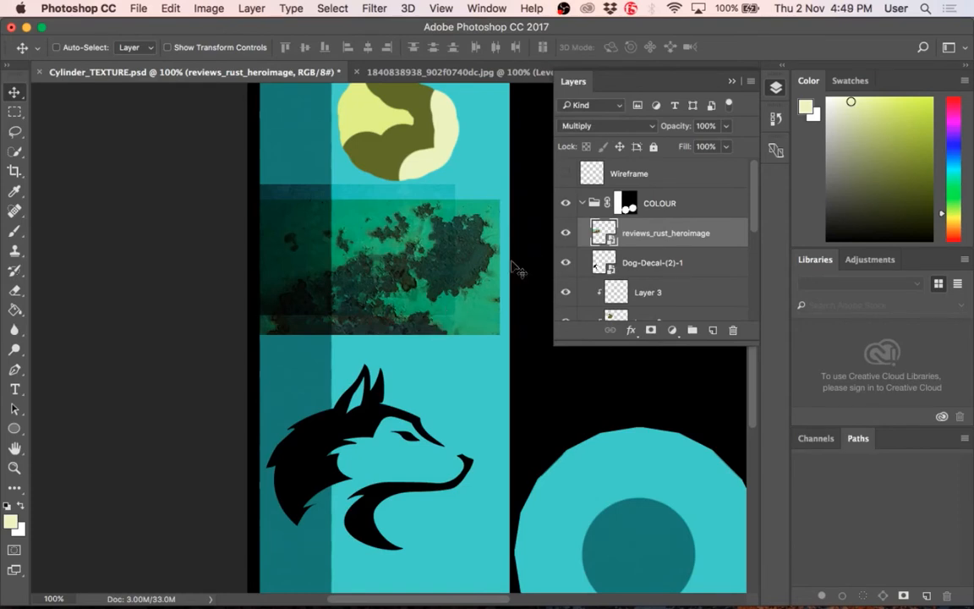
{"action": "left_click", "coordinate": [568, 126]}
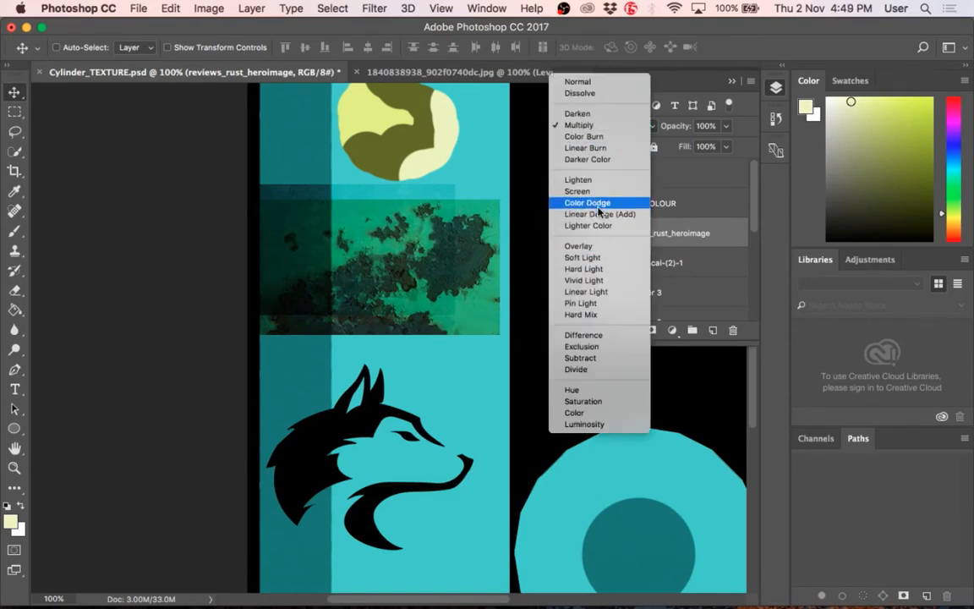
{"action": "left_click", "coordinate": [574, 192]}
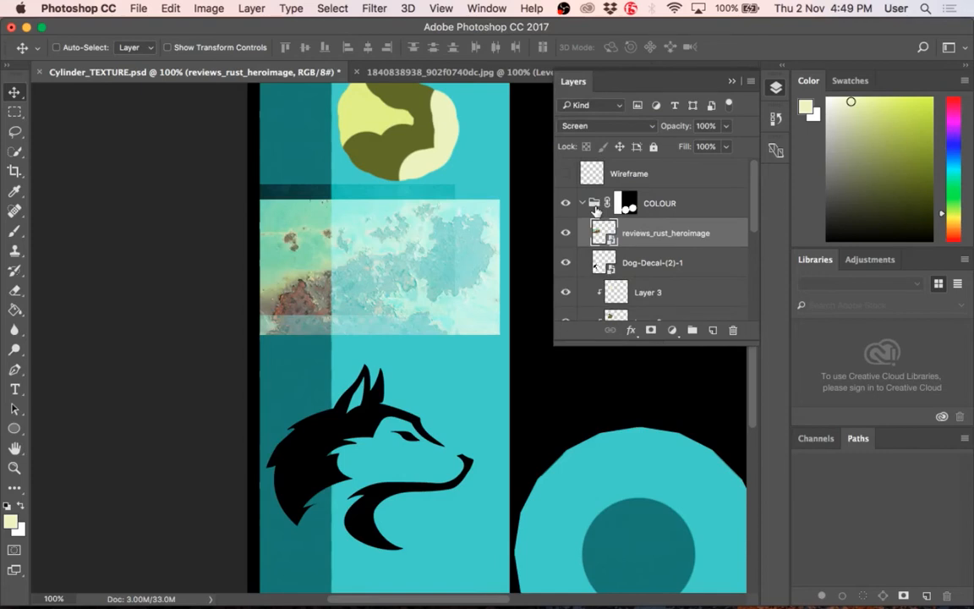
{"action": "left_click", "coordinate": [565, 126]}
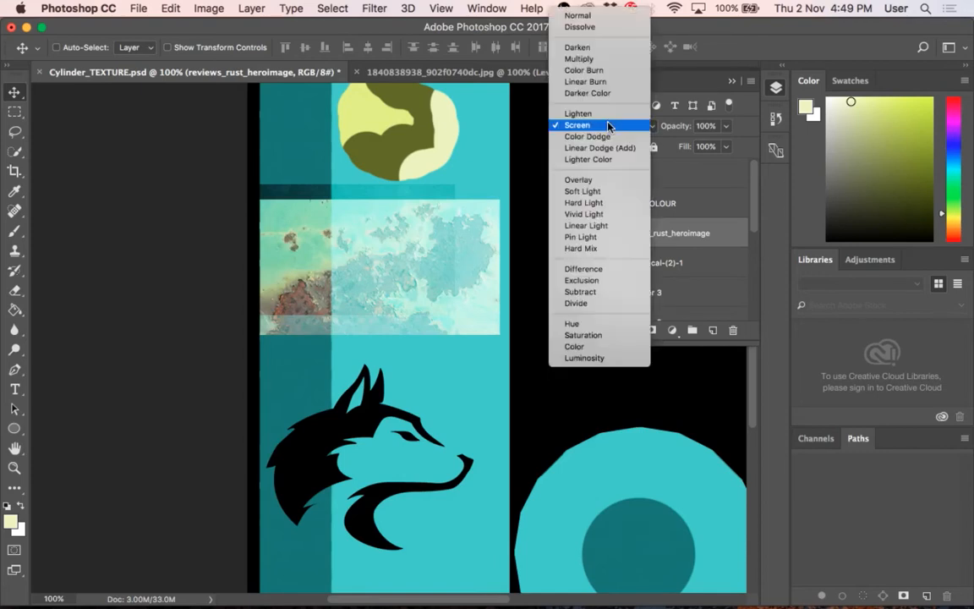
{"action": "left_click", "coordinate": [598, 18]}
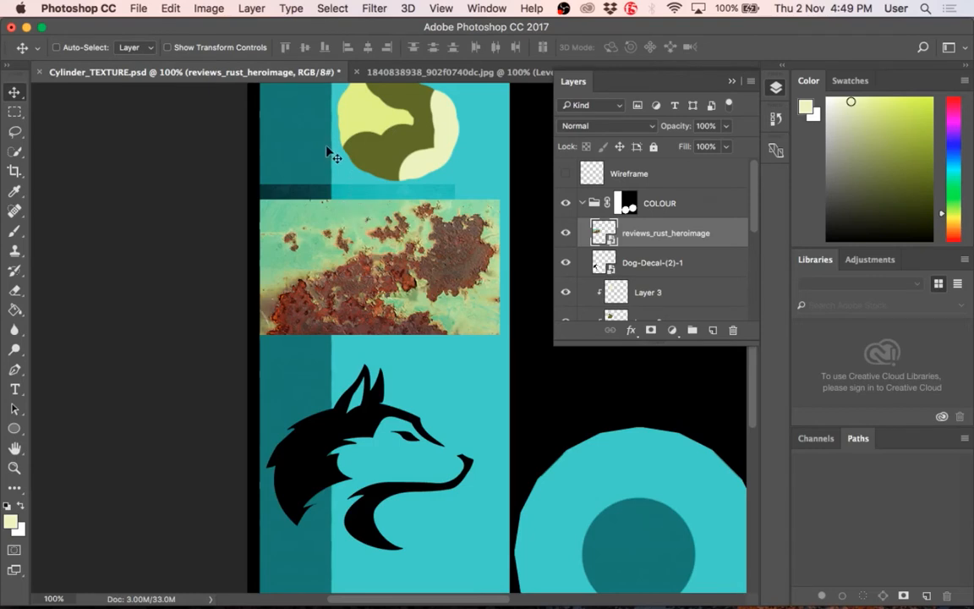
Rasterize the reviews_rust_heroimage smart object so that it can be edited with the Eraser tool.
{"action": "key", "text": "e"}
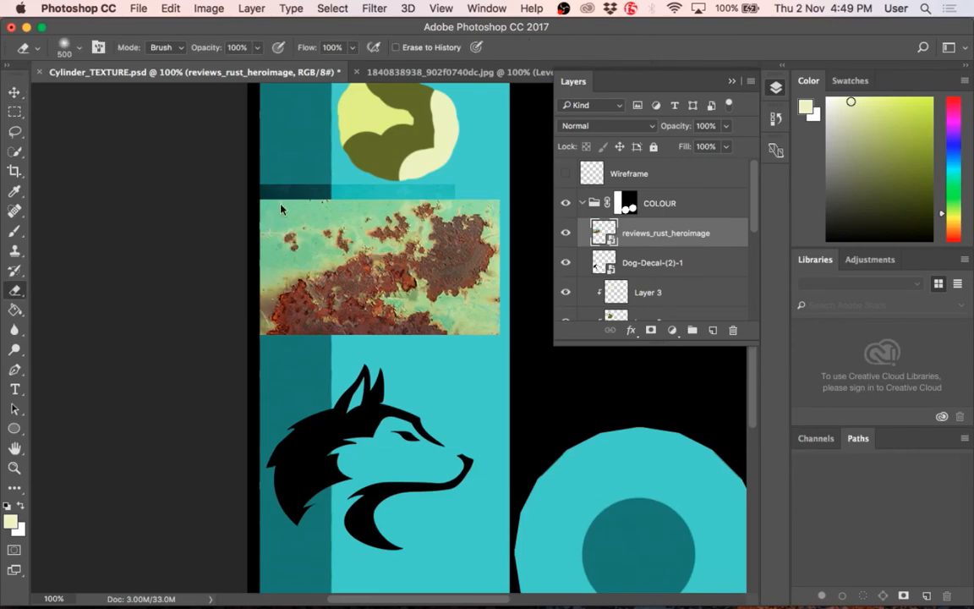
{"action": "left_click", "coordinate": [288, 240]}
{"action": "left_click", "coordinate": [597, 227]}
Try erasing the rust image's upper edge with the eraser reduced to size 90, and undo the erasing.
{"action": "key", "text": "bracketleft"}
{"action": "key", "text": "bracketleft"}
{"action": "key", "text": "bracketleft"}
{"action": "key", "text": "bracketleft"}
{"action": "key", "text": "bracketleft"}
{"action": "key", "text": "bracketleft"}
{"action": "key", "text": "bracketleft"}
{"action": "key", "text": "bracketleft"}
{"action": "key", "text": "bracketleft"}
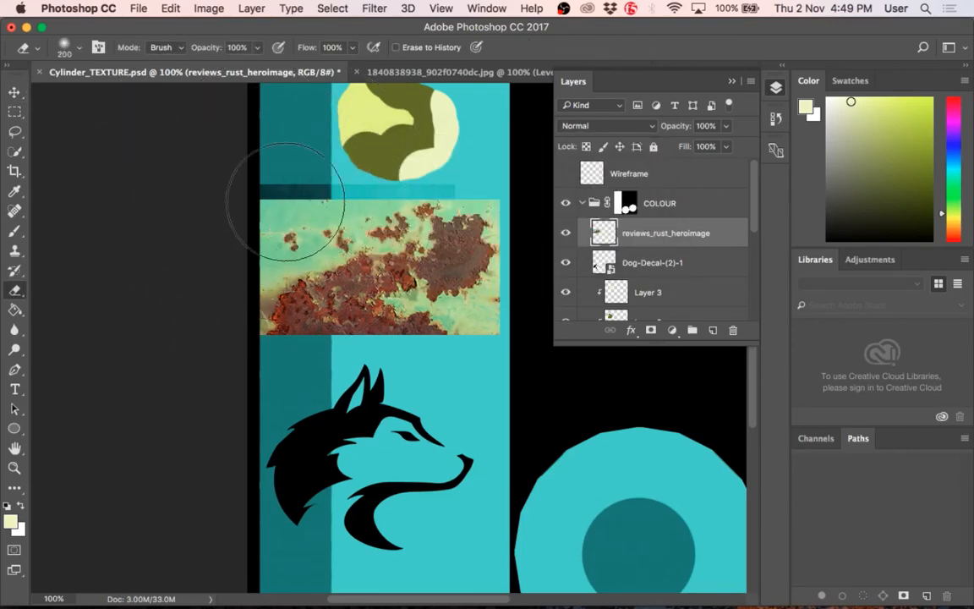
{"action": "mouse_move", "coordinate": [276, 185]}
{"action": "left_mouse_down"}
{"action": "mouse_move", "coordinate": [454, 164]}
{"action": "mouse_move", "coordinate": [481, 196]}
{"action": "mouse_move", "coordinate": [513, 189]}
{"action": "left_mouse_up"}
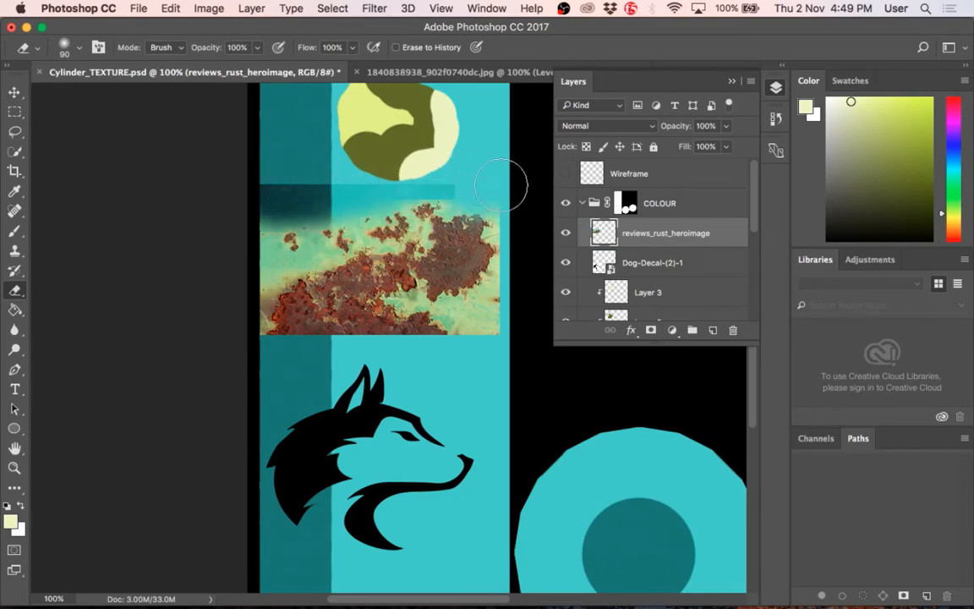
{"action": "key", "text": "super+z"}
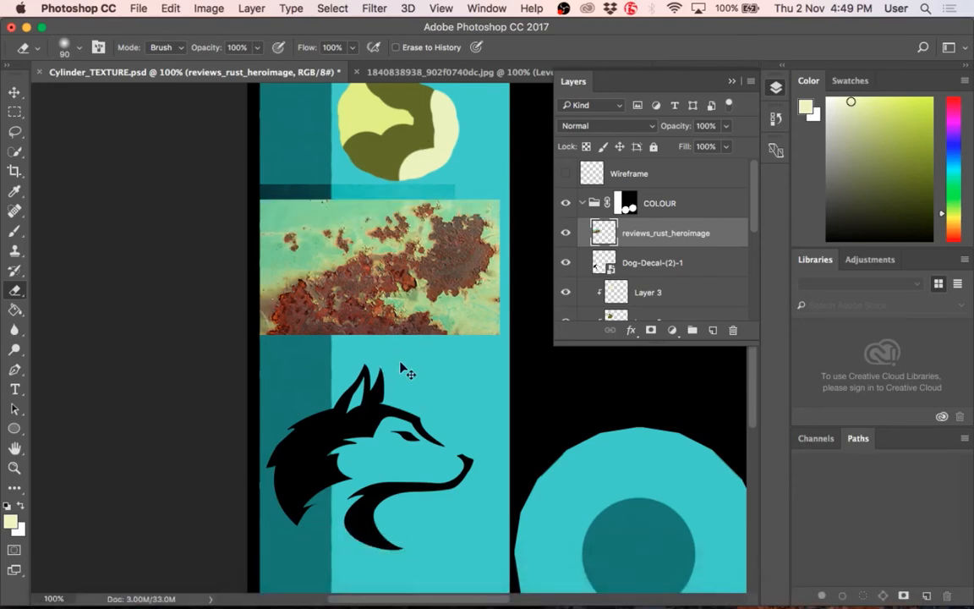
Try hiding the rust image's upper-left edge with black paint on a new layer mask, and delete the mask without applying it.
{"action": "left_click", "coordinate": [650, 331]}
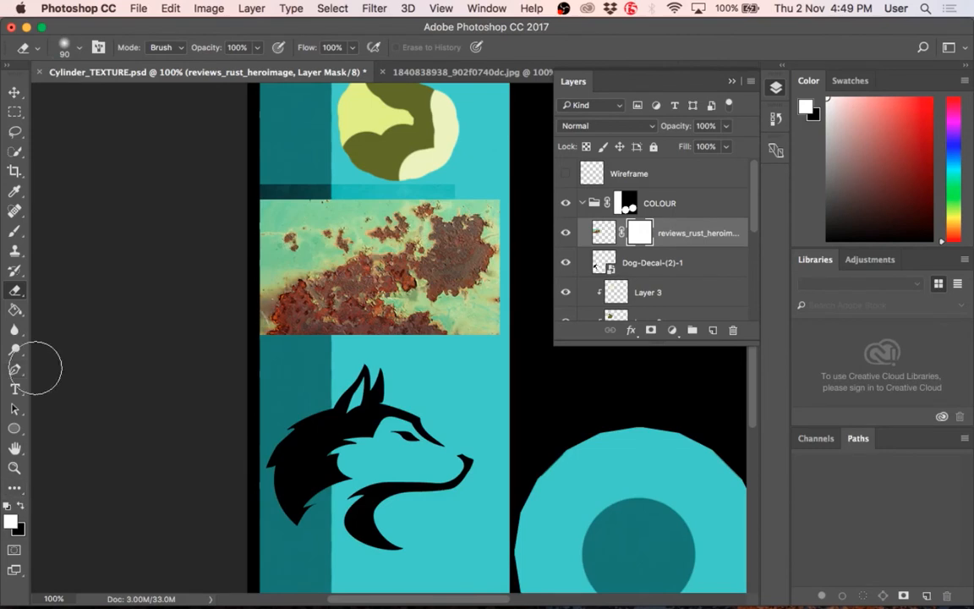
{"action": "key", "text": "b"}
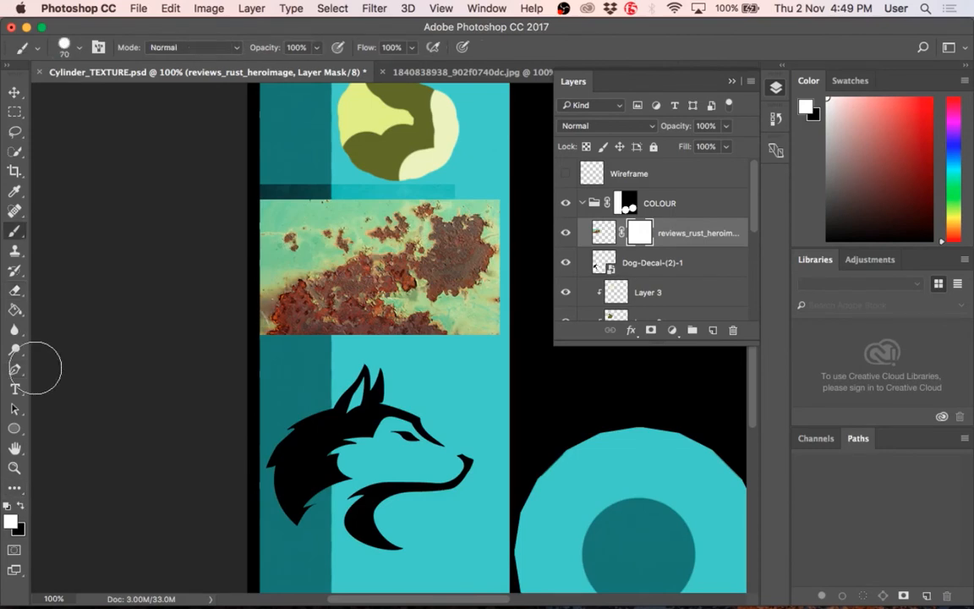
{"action": "key", "text": "x"}
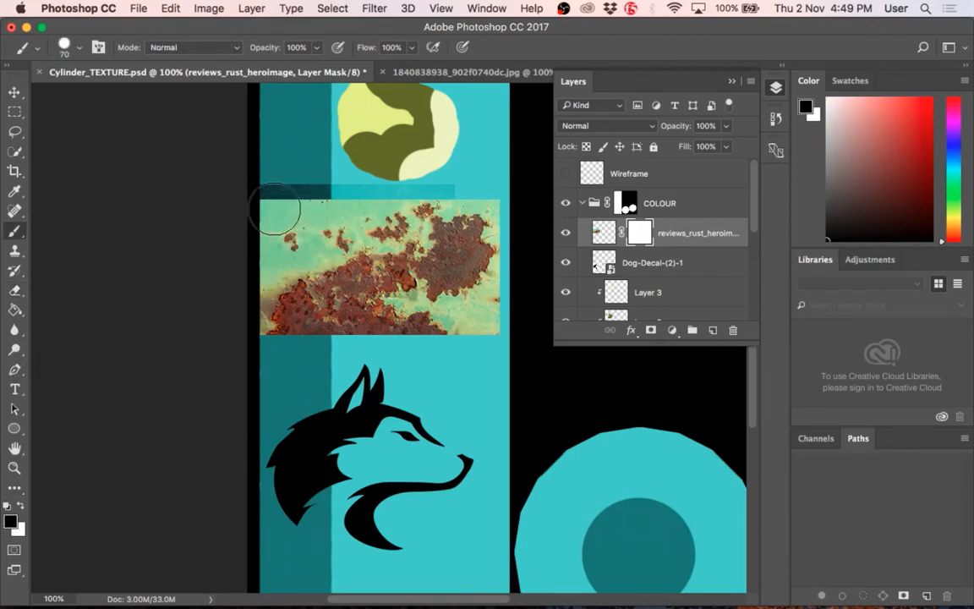
{"action": "left_click_drag", "start_coordinate": [269, 209], "coordinate": [330, 203]}
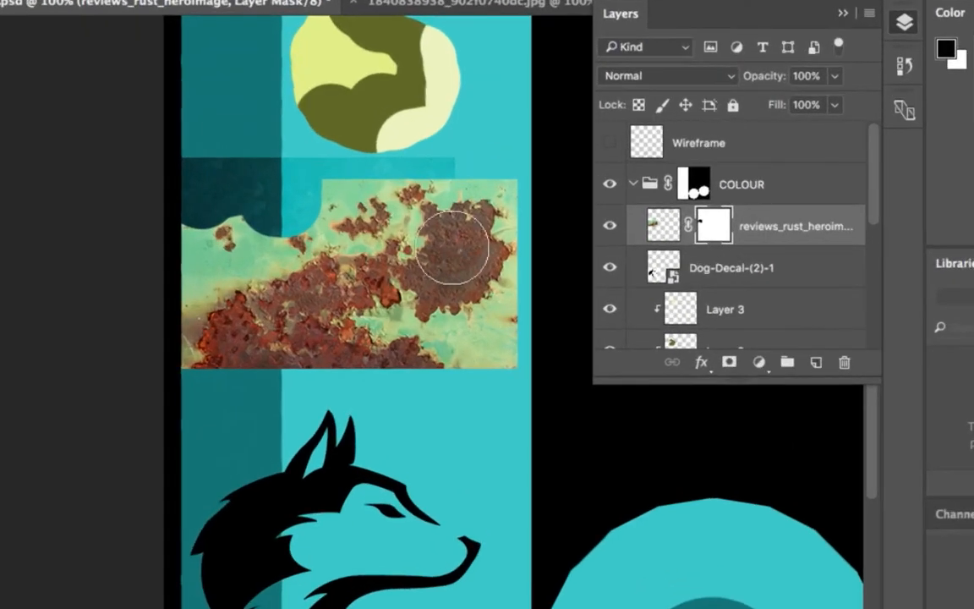
{"action": "mouse_move", "coordinate": [451, 235]}
{"action": "left_mouse_down"}
{"action": "mouse_move", "coordinate": [495, 227]}
{"action": "mouse_move", "coordinate": [467, 246]}
{"action": "mouse_move", "coordinate": [478, 247]}
{"action": "mouse_move", "coordinate": [406, 222]}
{"action": "mouse_move", "coordinate": [428, 209]}
{"action": "mouse_move", "coordinate": [457, 229]}
{"action": "mouse_move", "coordinate": [414, 207]}
{"action": "mouse_move", "coordinate": [423, 199]}
{"action": "mouse_move", "coordinate": [478, 219]}
{"action": "left_mouse_up"}
{"action": "key", "text": "x"}
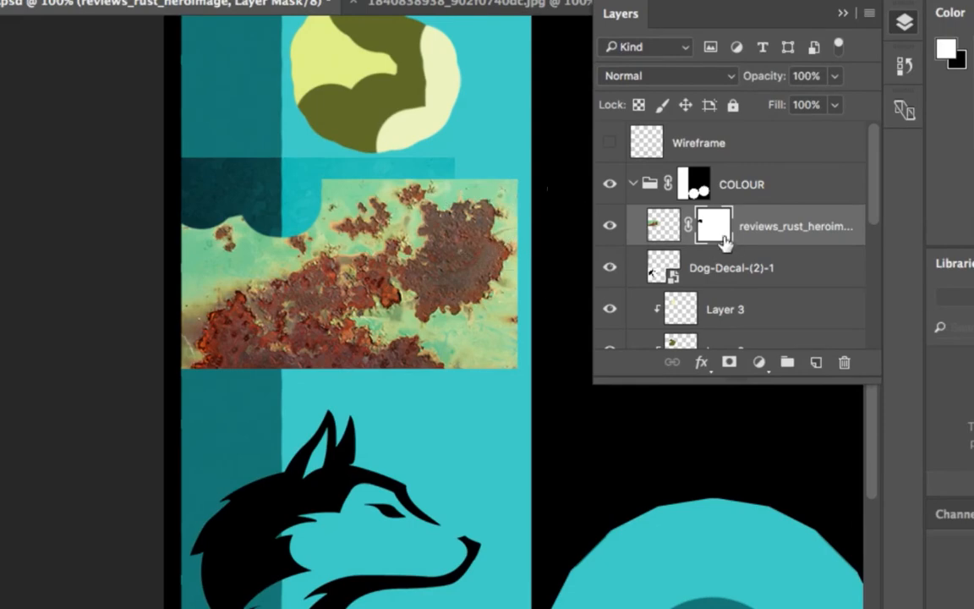
{"action": "left_click_drag", "start_coordinate": [721, 229], "coordinate": [847, 362]}
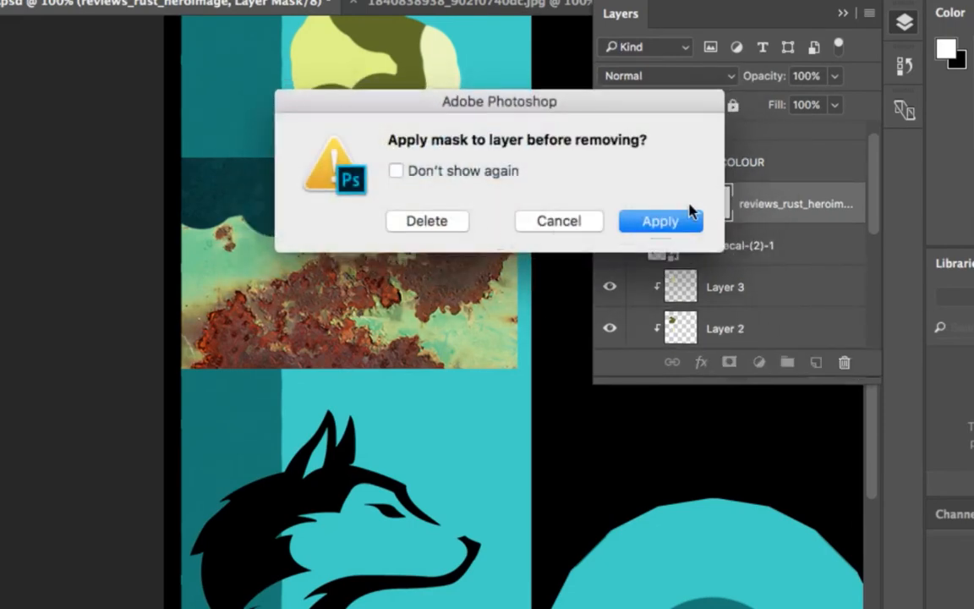
{"action": "left_click", "coordinate": [439, 228]}
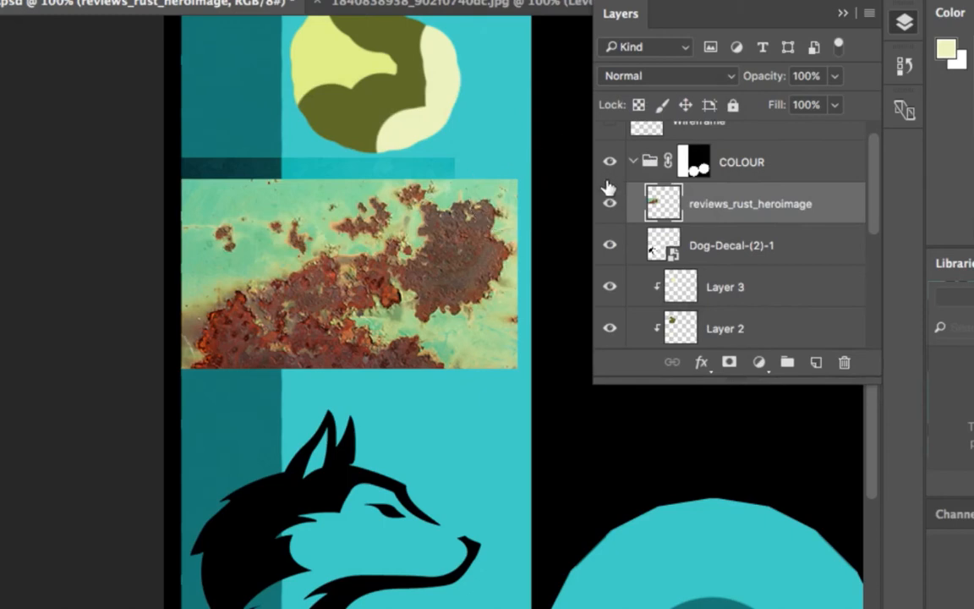
In the rust layer's Blending Options, lower the white limit of This Layer under Blend If Gray to slightly below 95.
{"action": "right_click", "coordinate": [668, 197]}
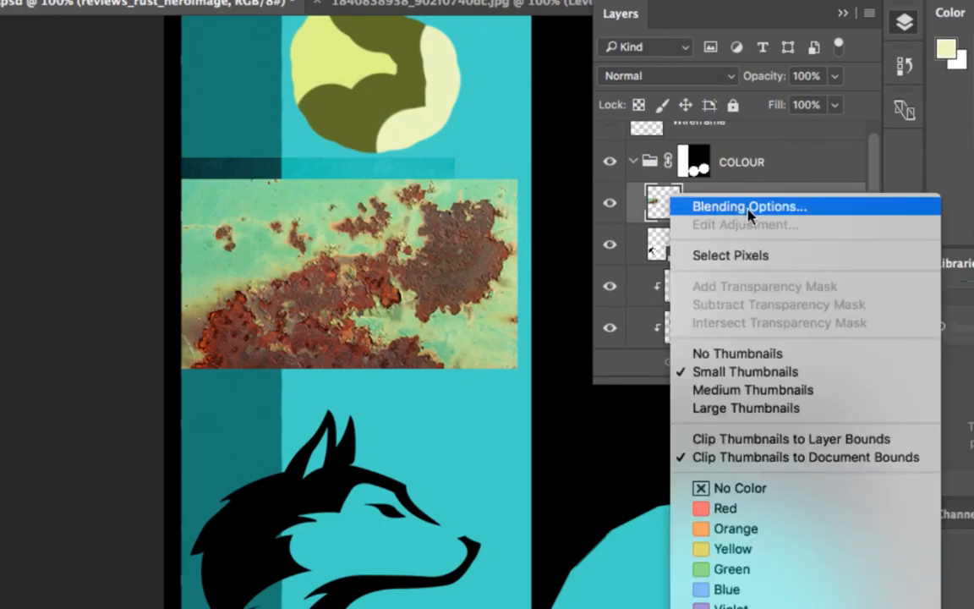
{"action": "left_click", "coordinate": [719, 210]}
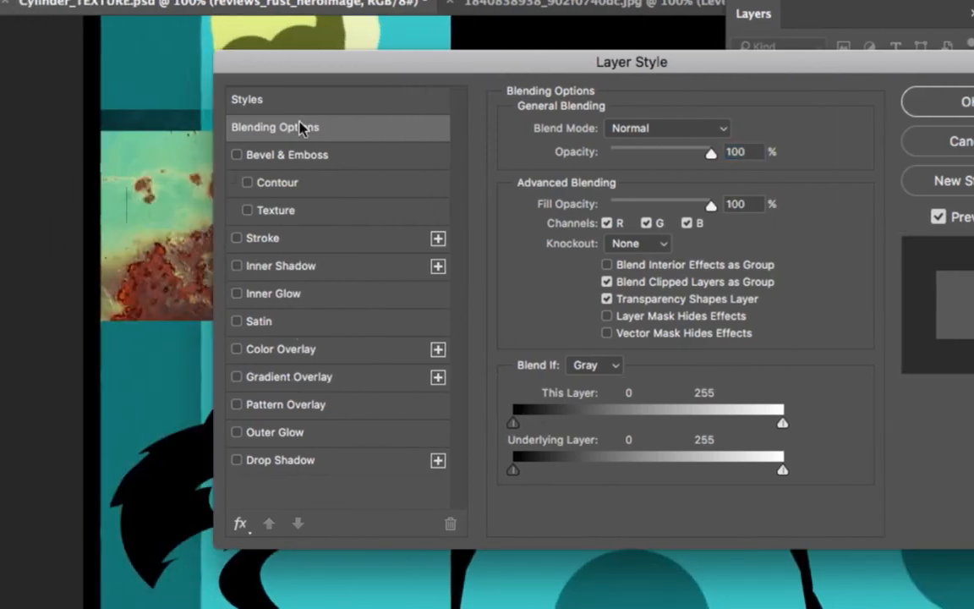
{"action": "left_click_drag", "start_coordinate": [311, 74], "coordinate": [456, 58]}
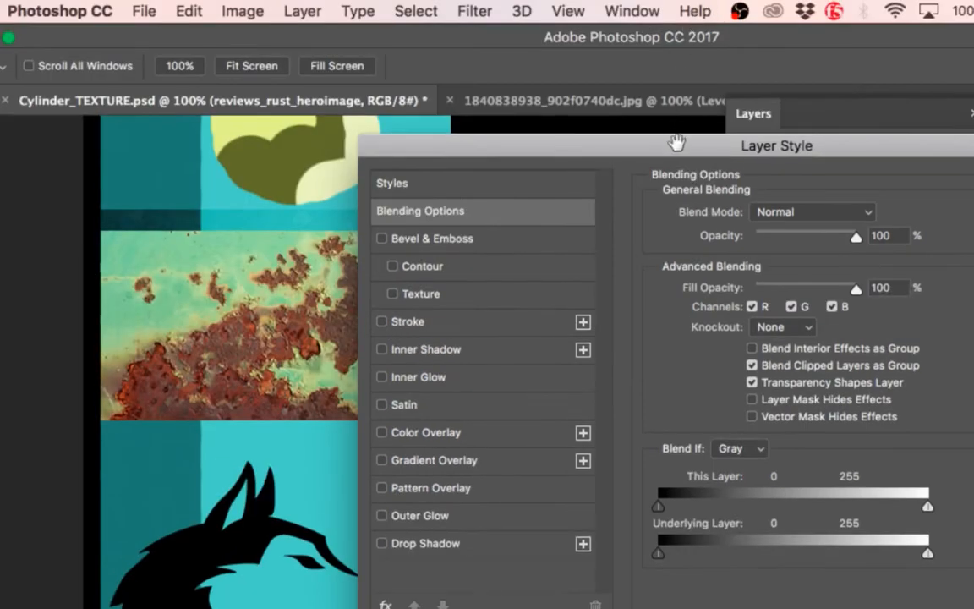
{"action": "left_click_drag", "start_coordinate": [674, 144], "coordinate": [639, 483]}
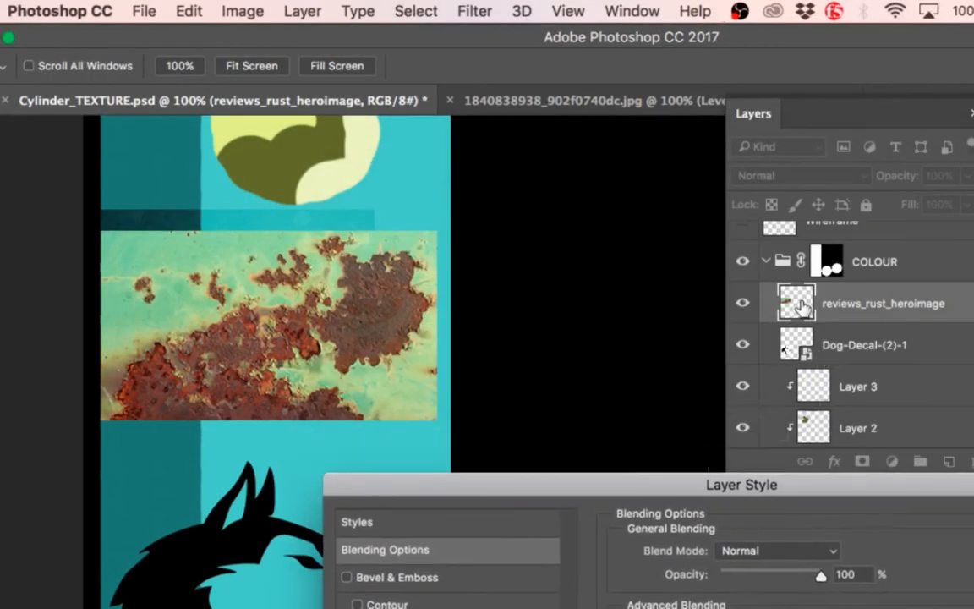
{"action": "left_click_drag", "start_coordinate": [696, 489], "coordinate": [744, 97]}
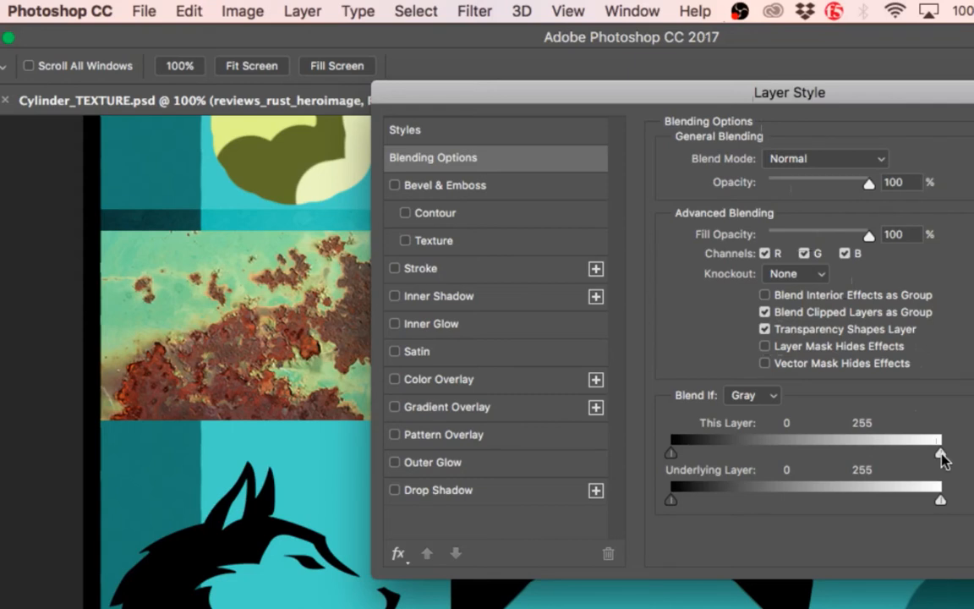
{"action": "left_click_drag", "start_coordinate": [941, 455], "coordinate": [772, 446]}
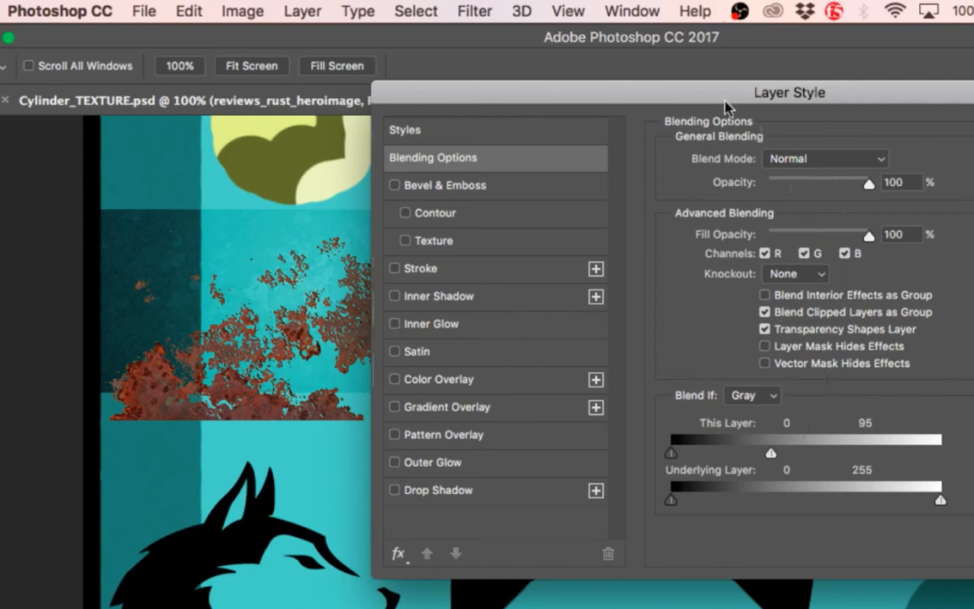
{"action": "left_click_drag", "start_coordinate": [725, 102], "coordinate": [803, 99]}
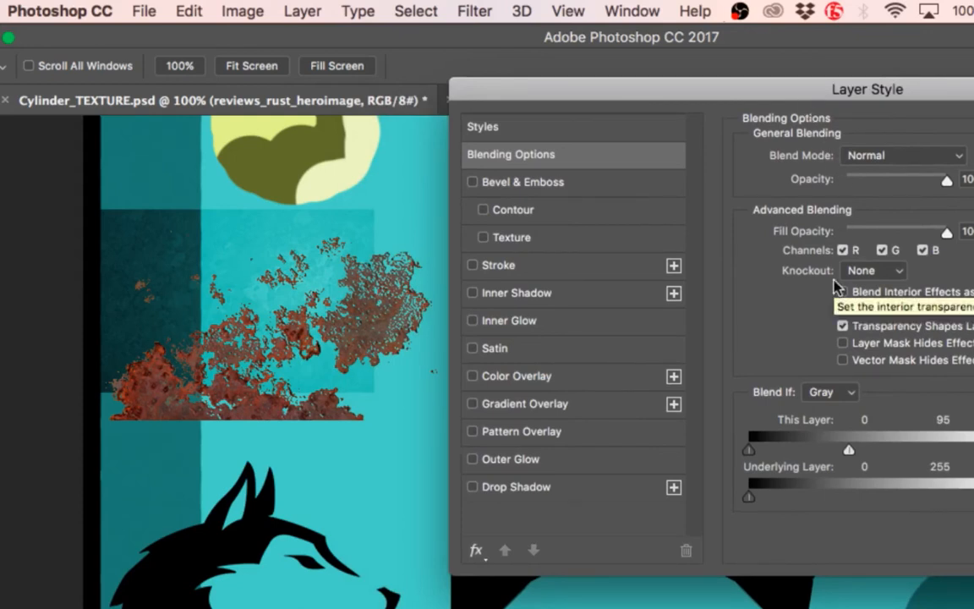
{"action": "mouse_move", "coordinate": [849, 449]}
{"action": "left_mouse_down"}
{"action": "mouse_move", "coordinate": [833, 452]}
{"action": "mouse_move", "coordinate": [857, 454]}
{"action": "mouse_move", "coordinate": [837, 455]}
{"action": "mouse_move", "coordinate": [846, 452]}
{"action": "left_mouse_up"}
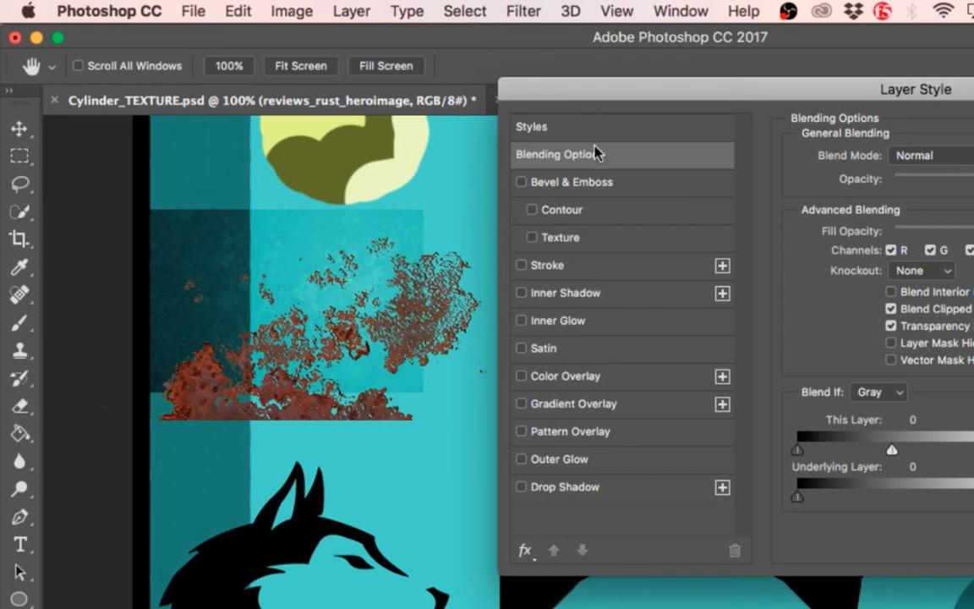
Split the white limit of This Layer under Blend If Gray to 90 / 134 and apply the layer style.
{"action": "left_click_drag", "start_coordinate": [597, 101], "coordinate": [537, 91]}
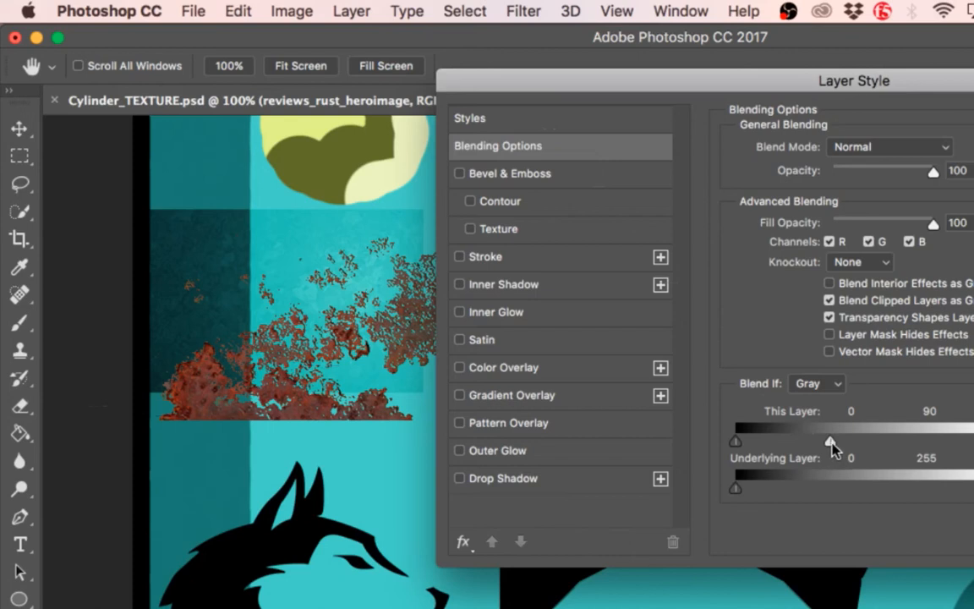
{"action": "left_click_drag", "start_coordinate": [832, 449], "coordinate": [886, 442]}
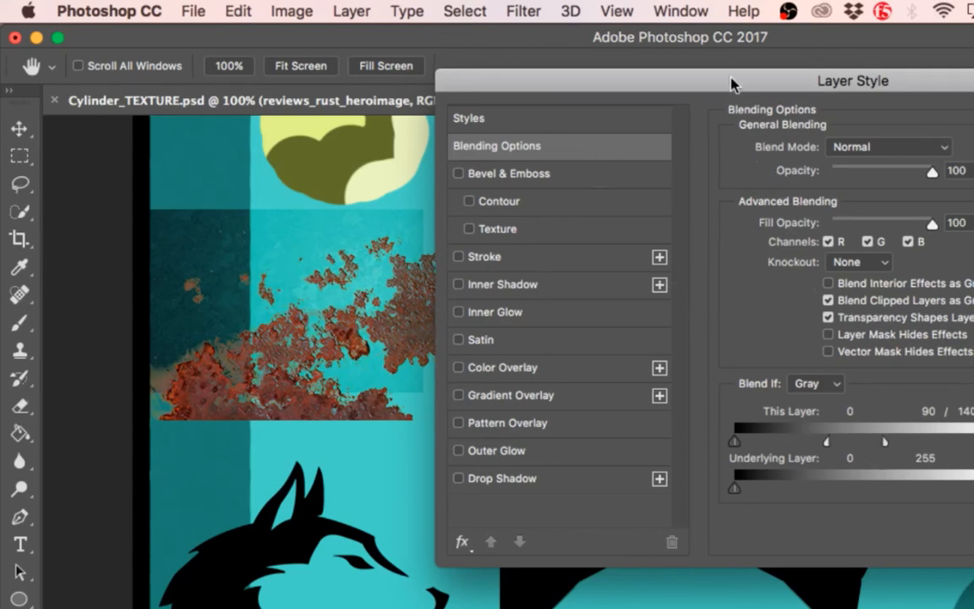
{"action": "left_click_drag", "start_coordinate": [728, 80], "coordinate": [585, 97]}
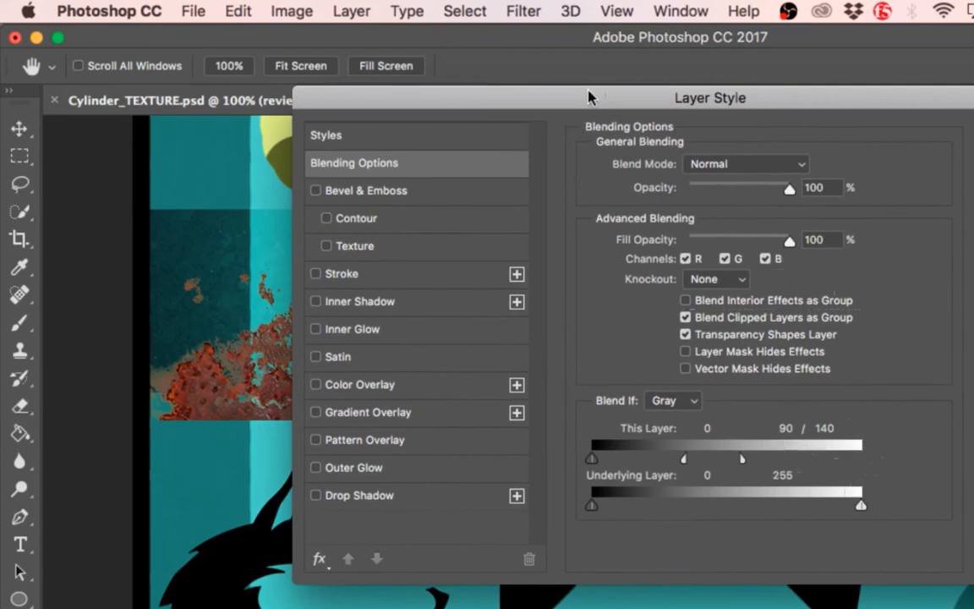
{"action": "left_click_drag", "start_coordinate": [587, 96], "coordinate": [743, 33]}
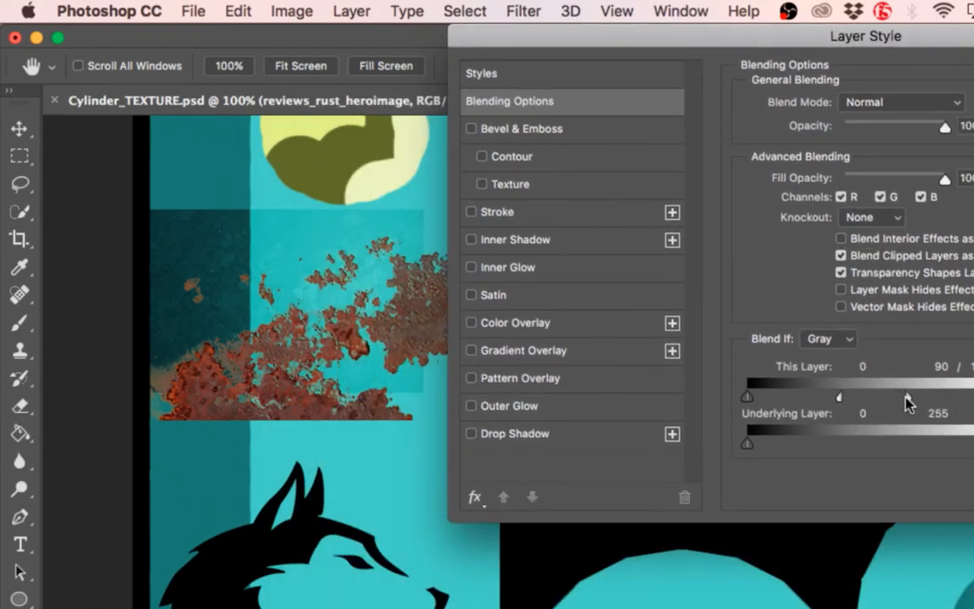
{"action": "mouse_move", "coordinate": [902, 397]}
{"action": "left_mouse_down"}
{"action": "mouse_move", "coordinate": [857, 398]}
{"action": "mouse_move", "coordinate": [891, 397]}
{"action": "left_mouse_up"}
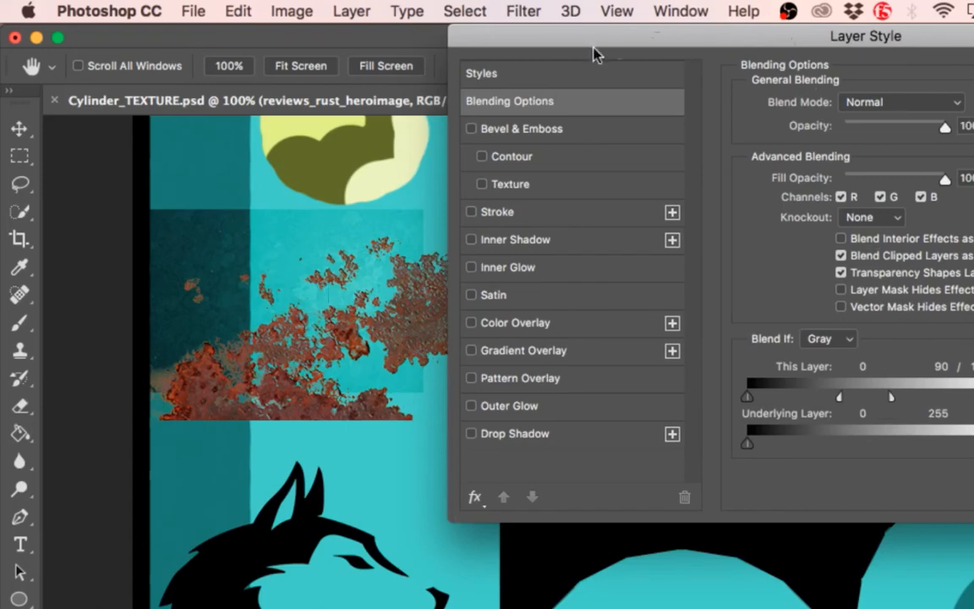
{"action": "left_click_drag", "start_coordinate": [594, 44], "coordinate": [297, 195]}
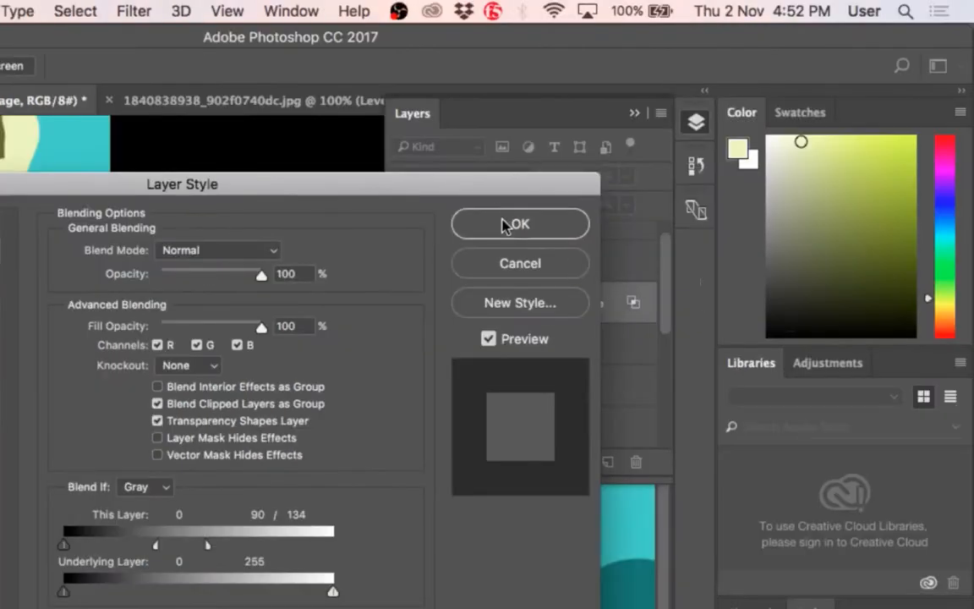
{"action": "left_click", "coordinate": [504, 225]}
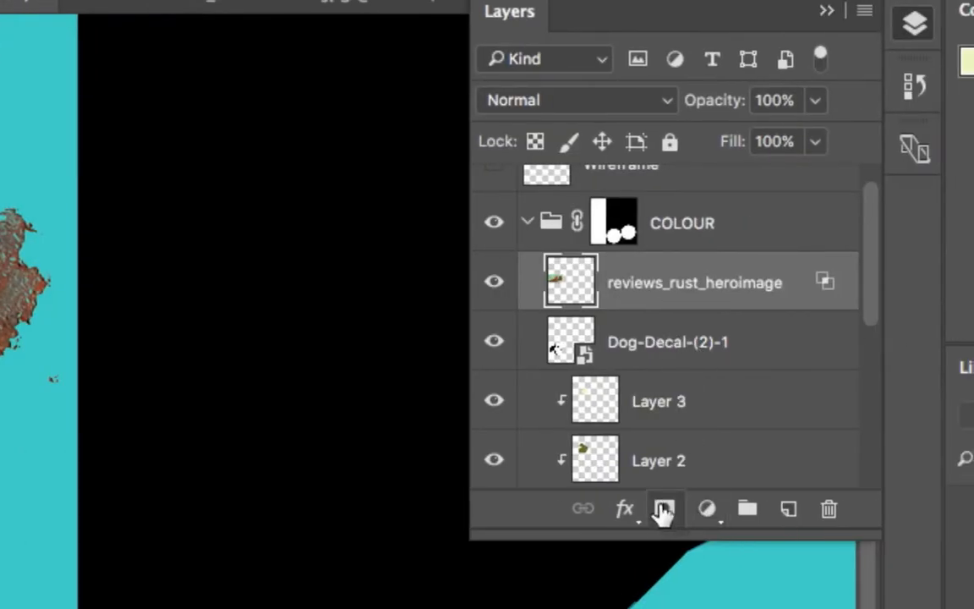
Add a layer mask to the rust layer and paint black over the rust image's lower-left edge.
{"action": "left_click", "coordinate": [663, 509]}
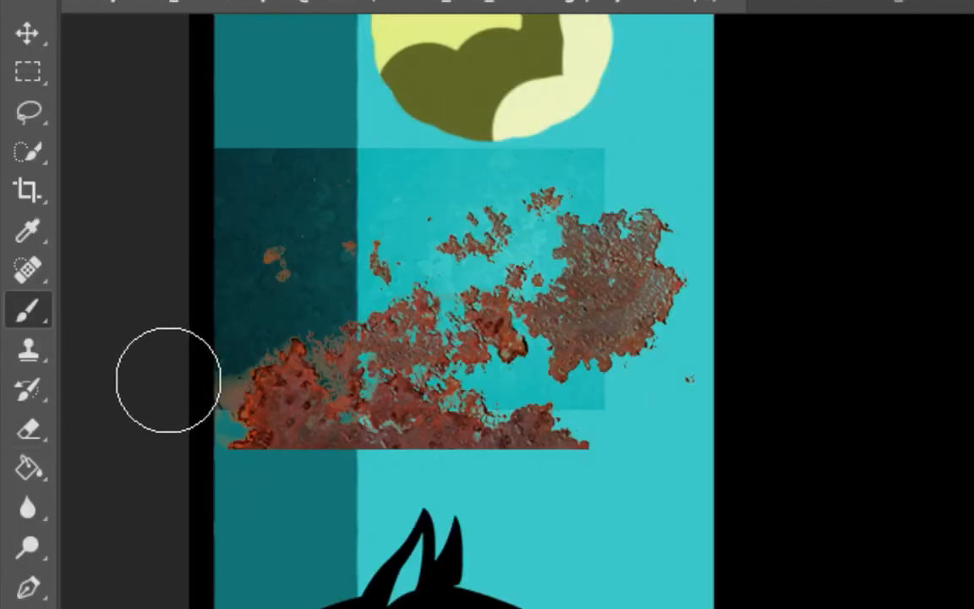
{"action": "key", "text": "x"}
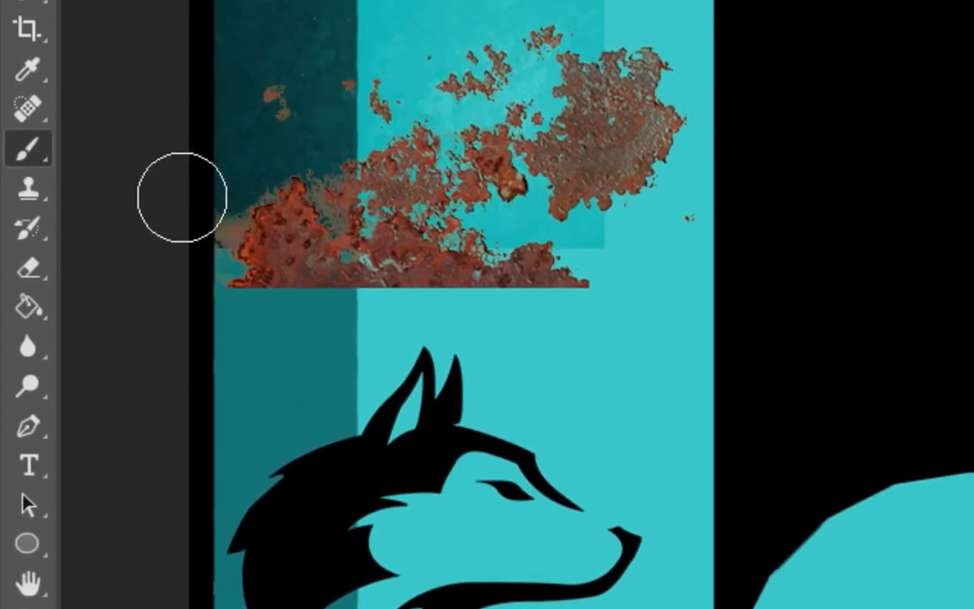
{"action": "mouse_move", "coordinate": [182, 197]}
{"action": "left_mouse_down"}
{"action": "mouse_move", "coordinate": [196, 226]}
{"action": "mouse_move", "coordinate": [201, 208]}
{"action": "left_mouse_up"}
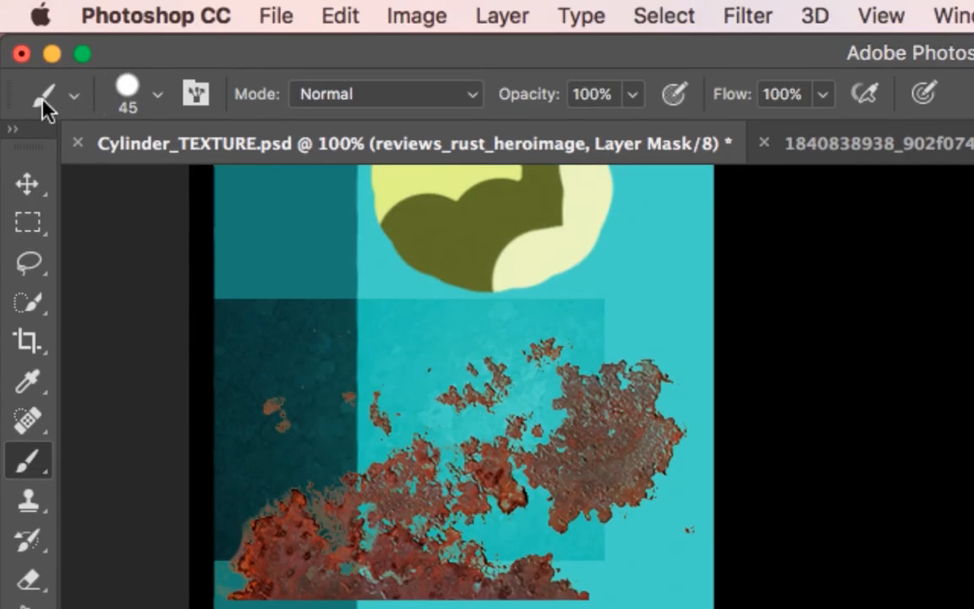
Set the brush hardness to 0% and softly mask the rust's upper-left edge, reducing the brush size to 10.
{"action": "left_click", "coordinate": [158, 95]}
{"action": "mouse_move", "coordinate": [208, 246]}
{"action": "left_mouse_down"}
{"action": "mouse_move", "coordinate": [283, 257]}
{"action": "mouse_move", "coordinate": [146, 198]}
{"action": "left_mouse_up"}
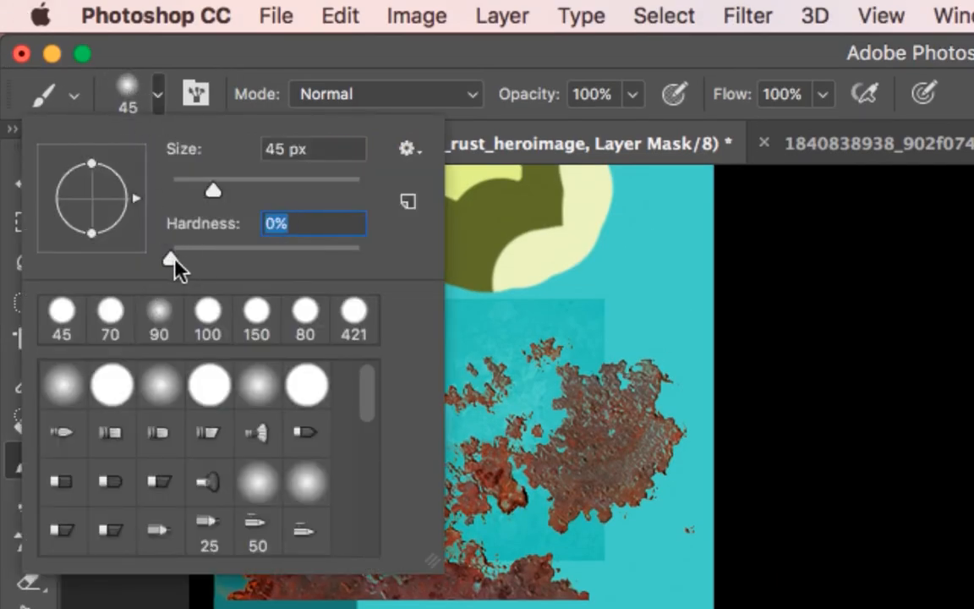
{"action": "left_click_drag", "start_coordinate": [173, 261], "coordinate": [124, 261]}
{"action": "left_click", "coordinate": [757, 296]}
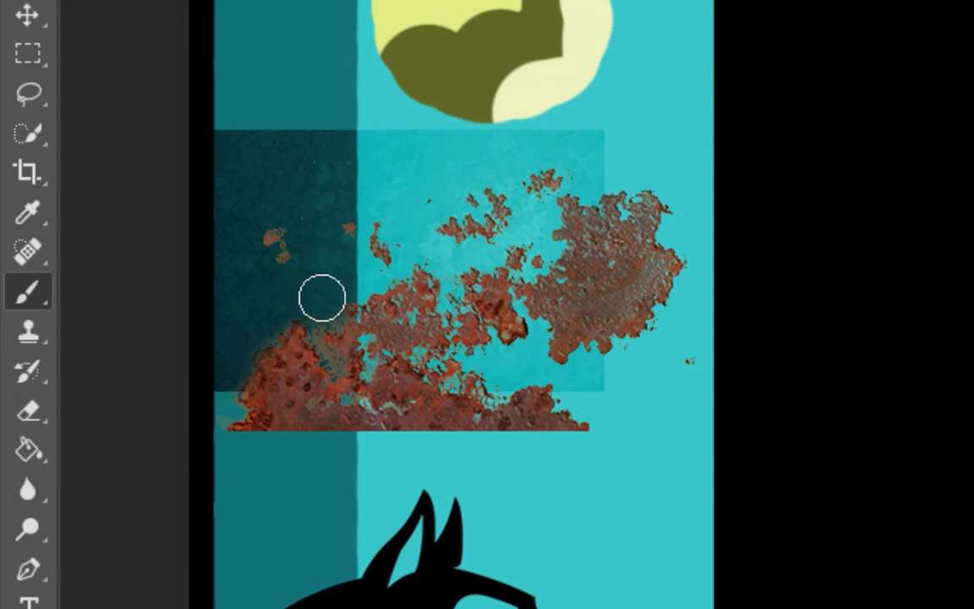
{"action": "left_click_drag", "start_coordinate": [326, 313], "coordinate": [314, 320]}
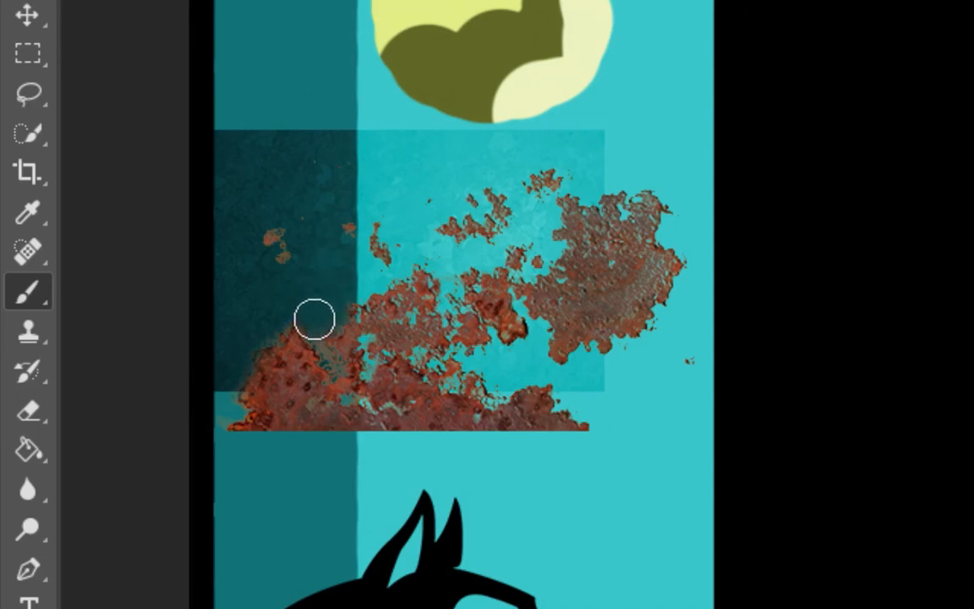
{"action": "key", "text": "bracketleft"}
{"action": "key", "text": "bracketleft"}
{"action": "key", "text": "bracketleft"}
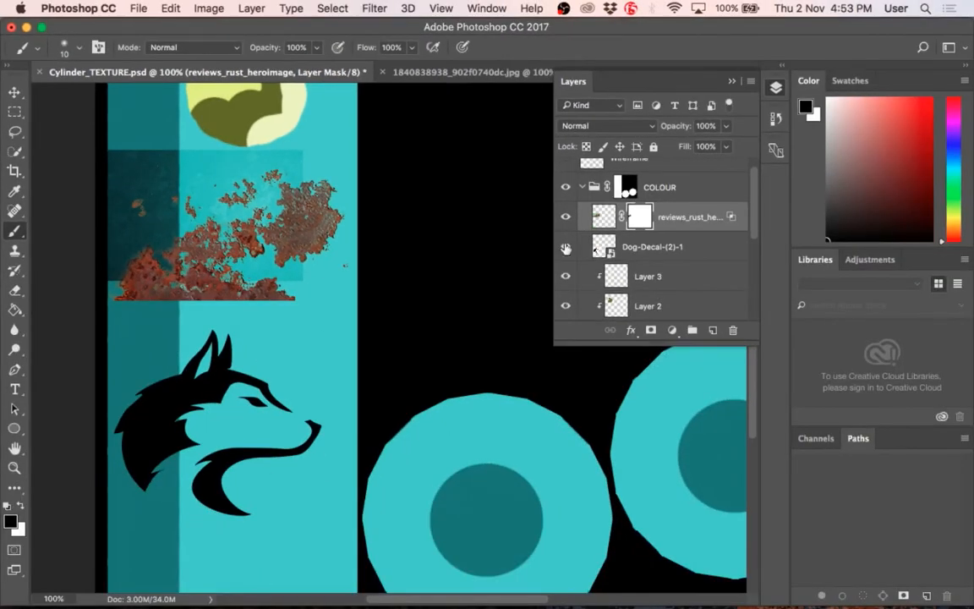
Duplicate the TextureX steel texture layer directly below Levels 1, placing the copy over the dog's head.
{"action": "left_click", "coordinate": [596, 242]}
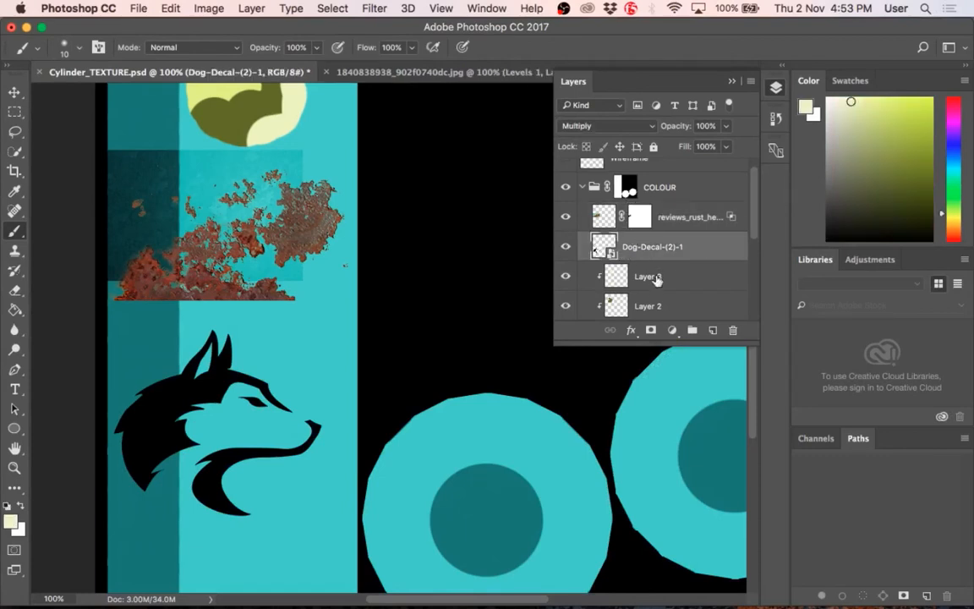
{"action": "scroll", "coordinate": [642, 271], "scroll_direction": "down", "scroll_amount": 2}
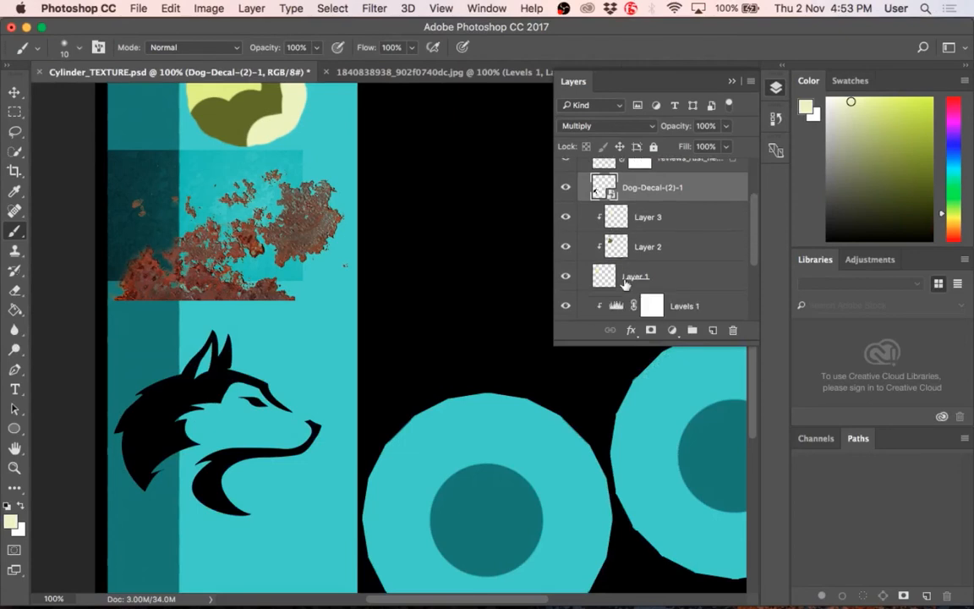
{"action": "scroll", "coordinate": [626, 284], "scroll_direction": "down", "scroll_amount": 1}
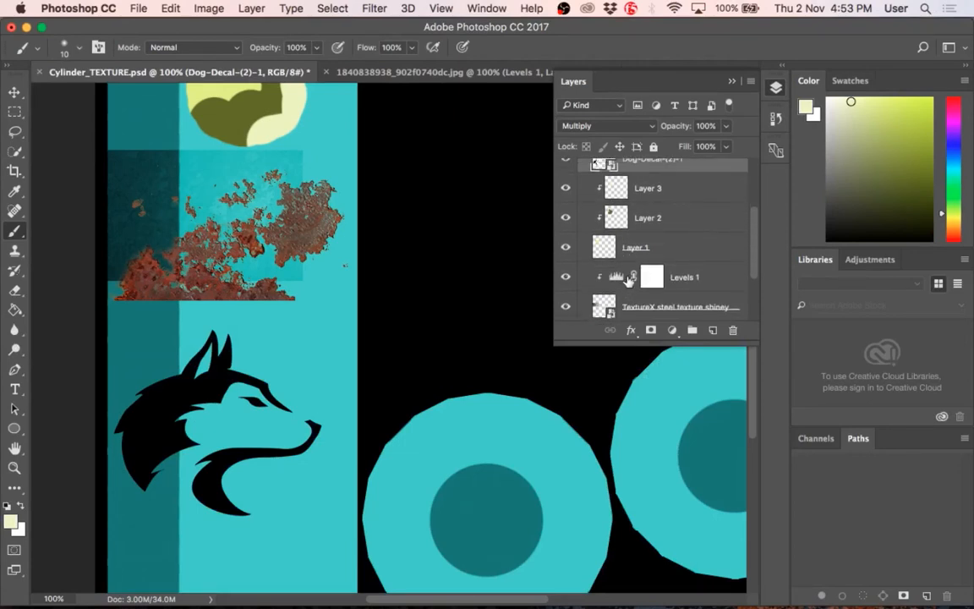
{"action": "left_click", "coordinate": [668, 306]}
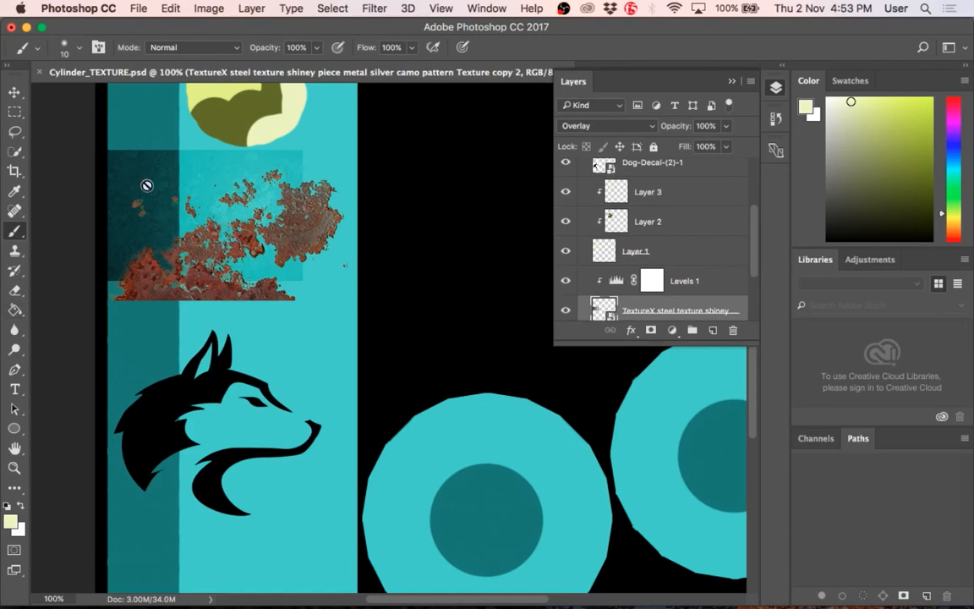
{"action": "key", "text": "v"}
{"action": "left_click_drag", "start_coordinate": [148, 186], "coordinate": [155, 390]}
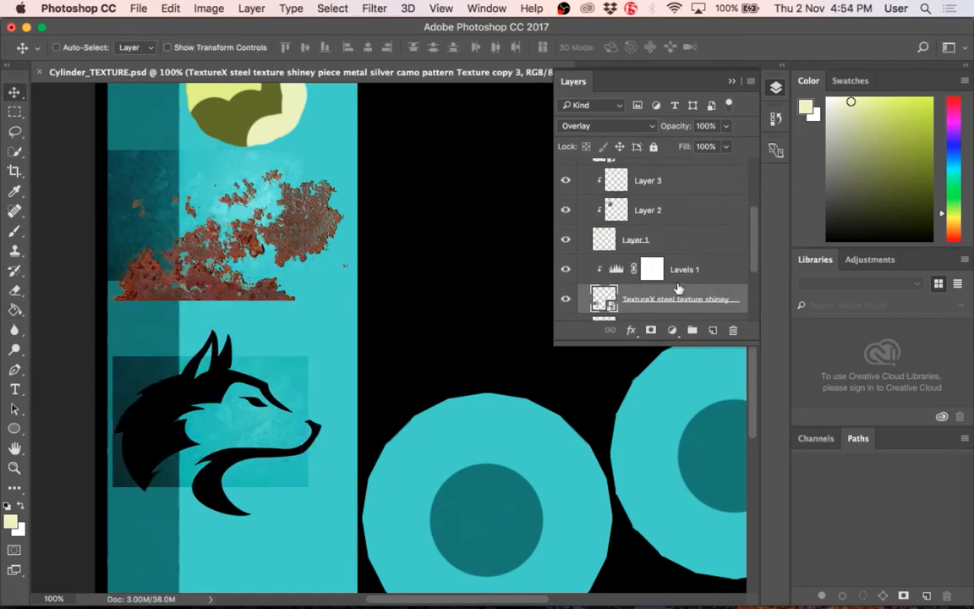
Move the steel texture copy above the Dog-Decal-(2)-1 layer and hide the Levels 1 adjustment layer.
{"action": "left_click_drag", "start_coordinate": [674, 300], "coordinate": [664, 195]}
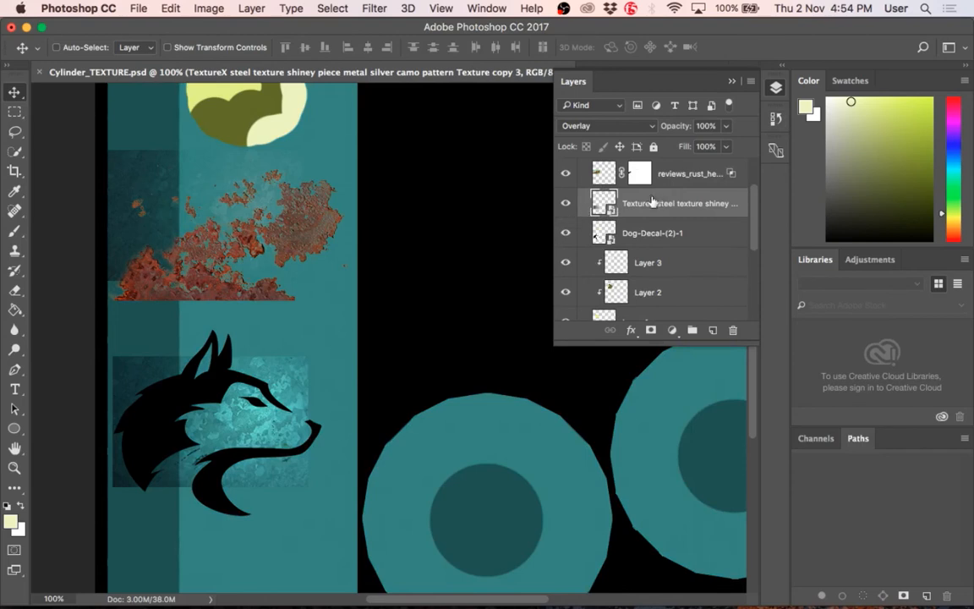
{"action": "scroll", "coordinate": [575, 193], "scroll_direction": "up", "scroll_amount": 1}
{"action": "left_click", "coordinate": [567, 208]}
{"action": "left_click", "coordinate": [567, 208]}
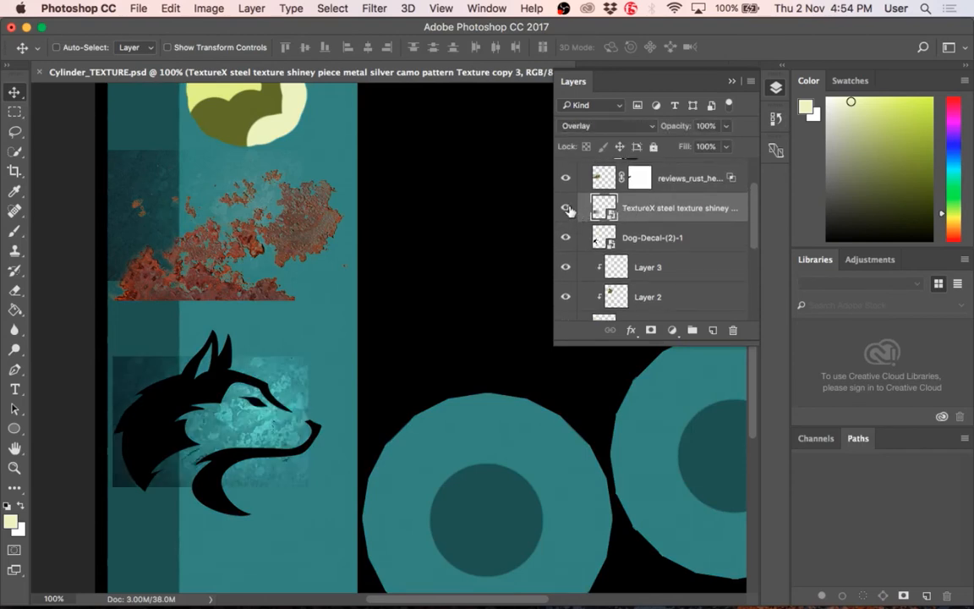
{"action": "scroll", "coordinate": [630, 241], "scroll_direction": "down", "scroll_amount": 3}
{"action": "left_click", "coordinate": [567, 275]}
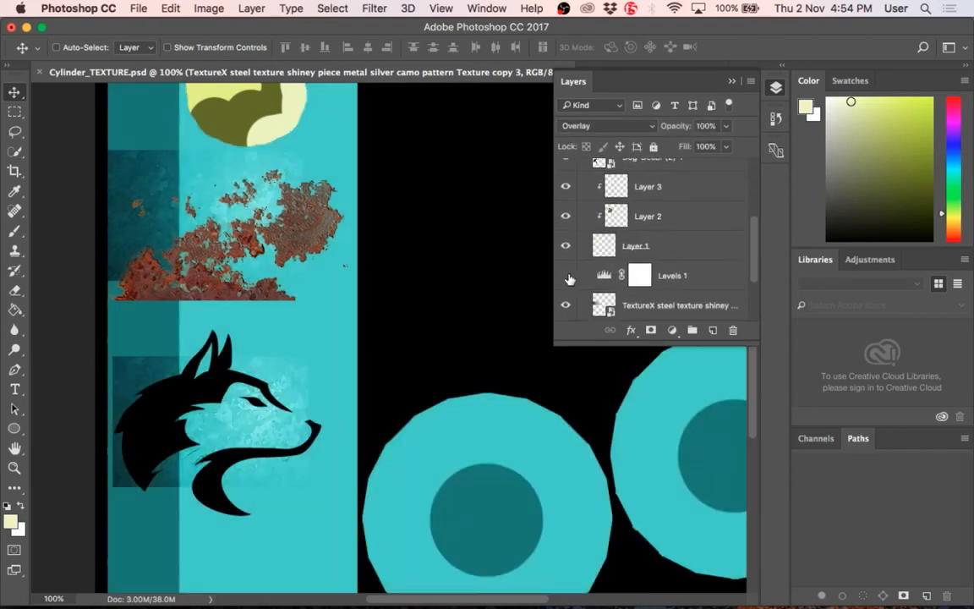
{"action": "scroll", "coordinate": [607, 213], "scroll_direction": "up", "scroll_amount": 4}
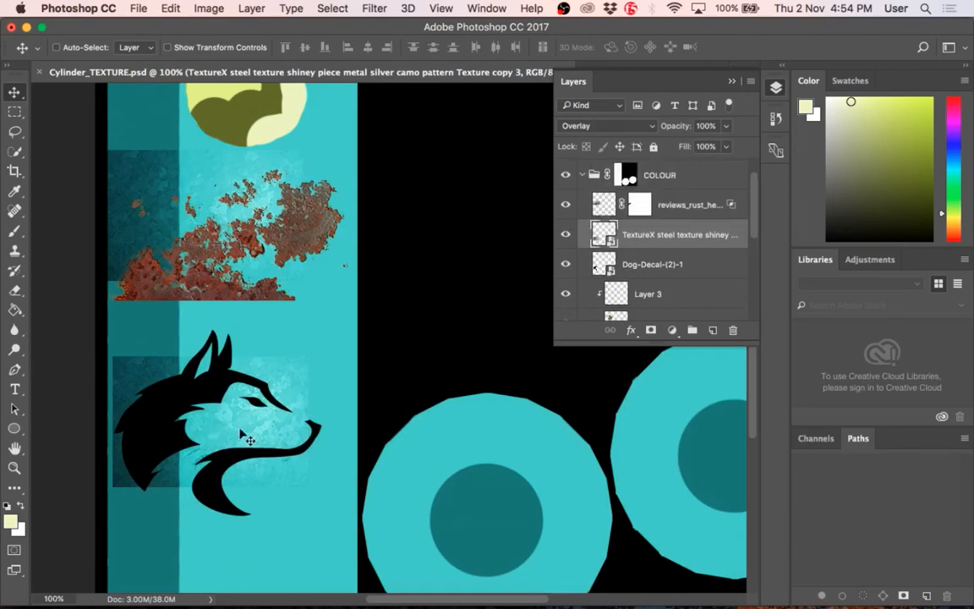
Scale the steel texture copy up to about 28.6% and position it to cover the whole dog decal.
{"action": "key", "text": "super+t"}
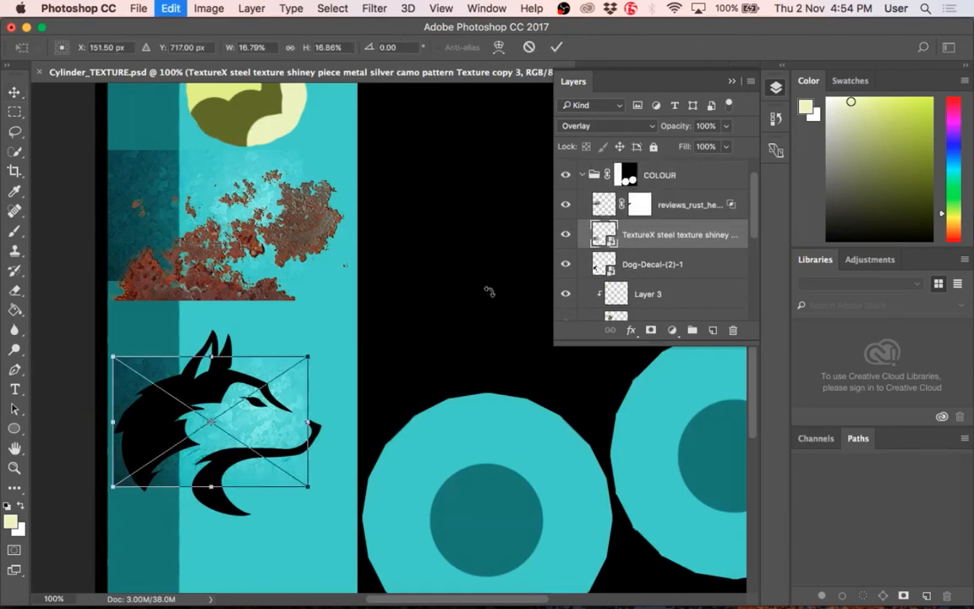
{"action": "left_click_drag", "start_coordinate": [310, 488], "coordinate": [448, 580]}
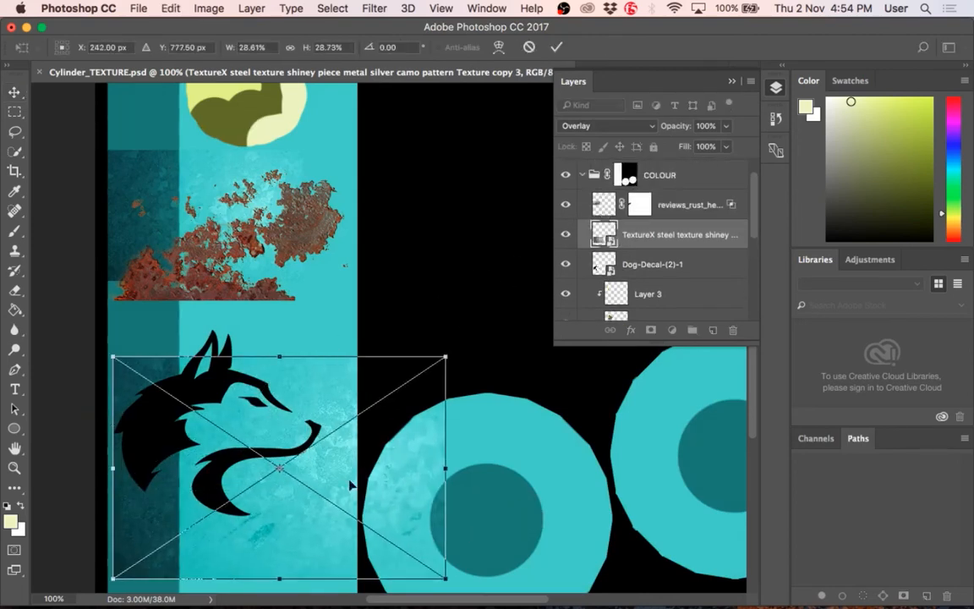
{"action": "left_click_drag", "start_coordinate": [261, 429], "coordinate": [236, 383]}
{"action": "key", "text": "Return"}
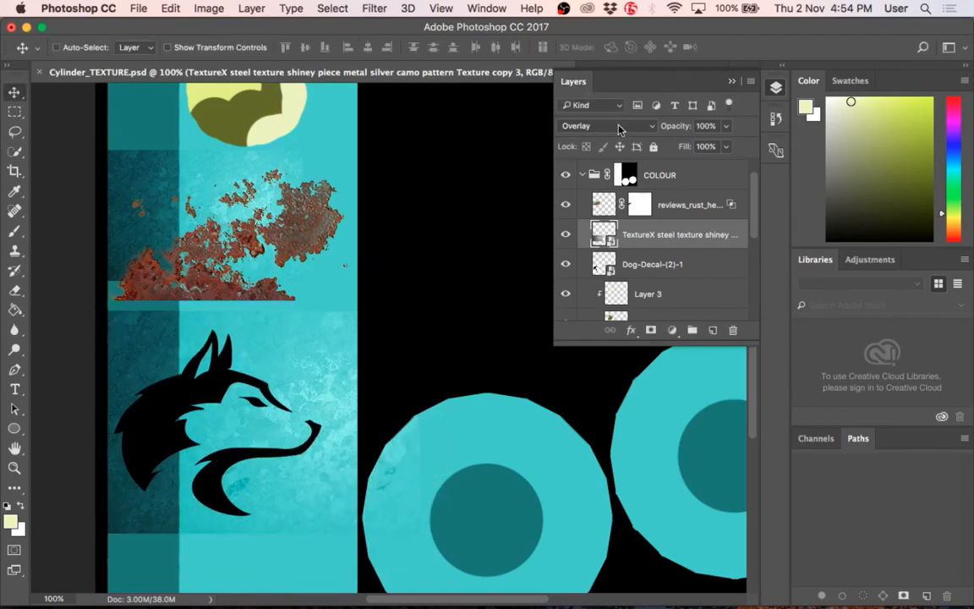
Try the Normal blend mode on the steel texture copy, compare with the layer hidden and shown, and restore Overlay.
{"action": "left_click", "coordinate": [618, 127]}
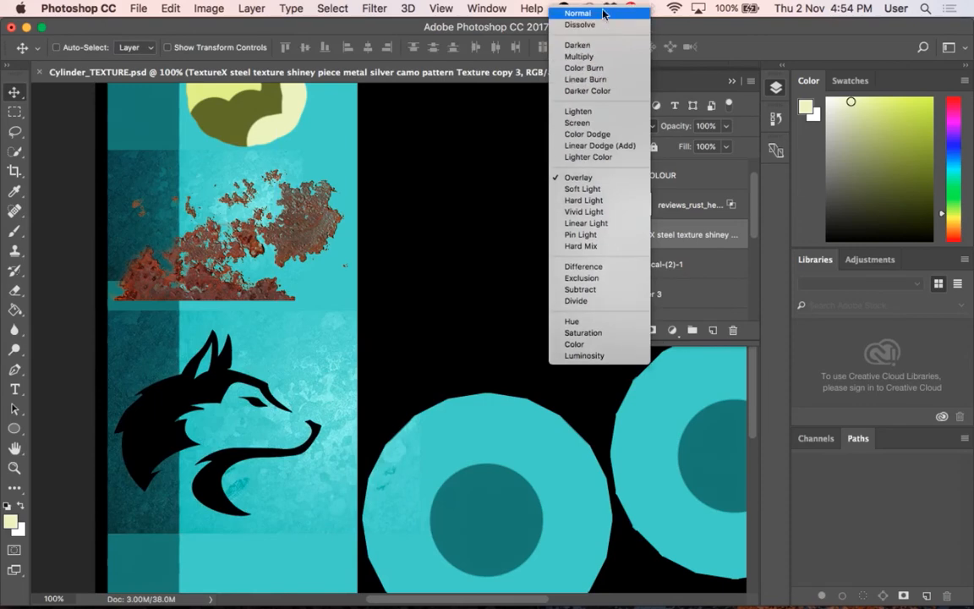
{"action": "left_click", "coordinate": [603, 13]}
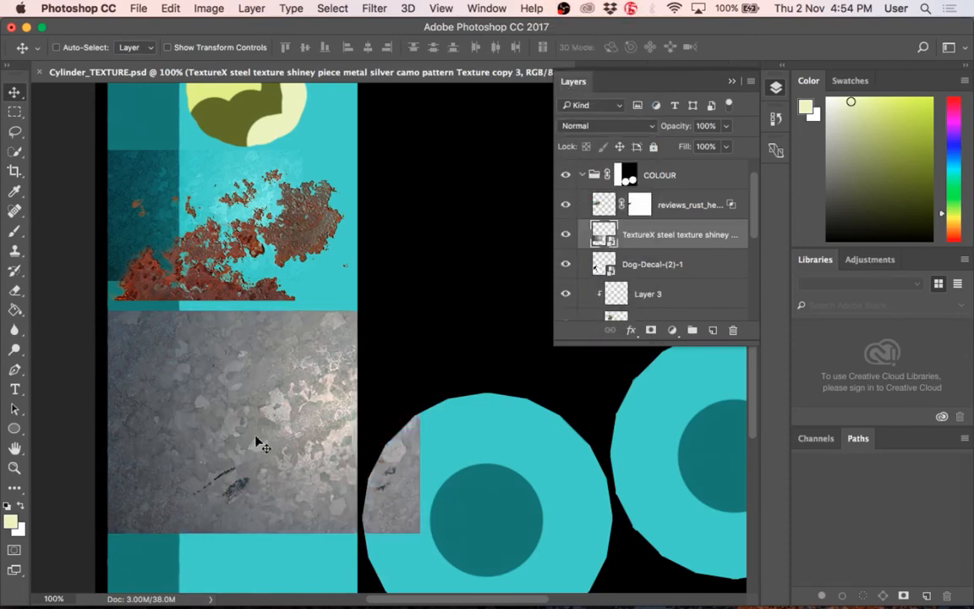
{"action": "scroll", "coordinate": [261, 444], "scroll_direction": "up", "scroll_amount": 3}
{"action": "scroll", "coordinate": [270, 419], "scroll_direction": "down", "scroll_amount": 3}
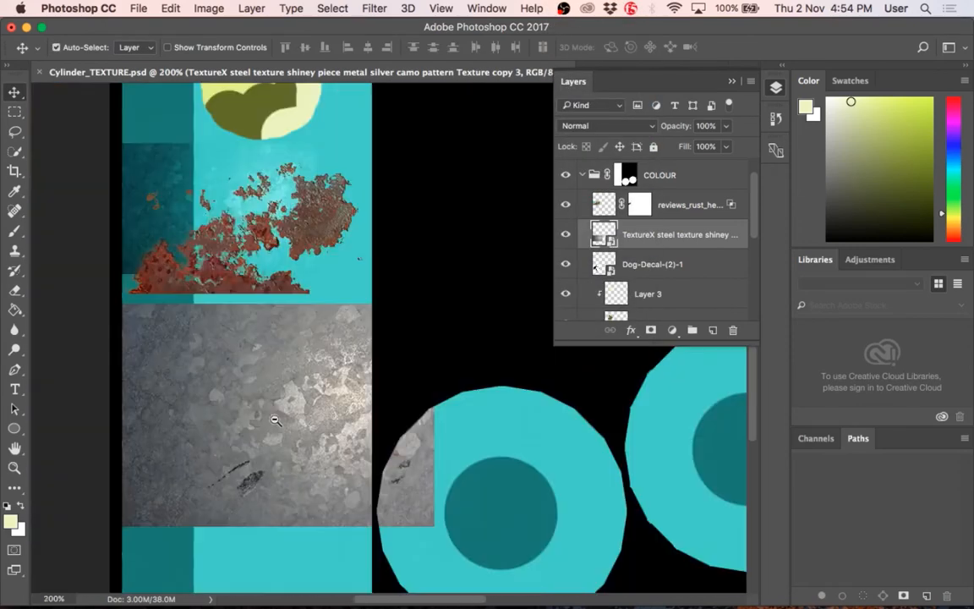
{"action": "left_click", "coordinate": [565, 234]}
{"action": "left_click", "coordinate": [565, 235]}
{"action": "left_click", "coordinate": [565, 234]}
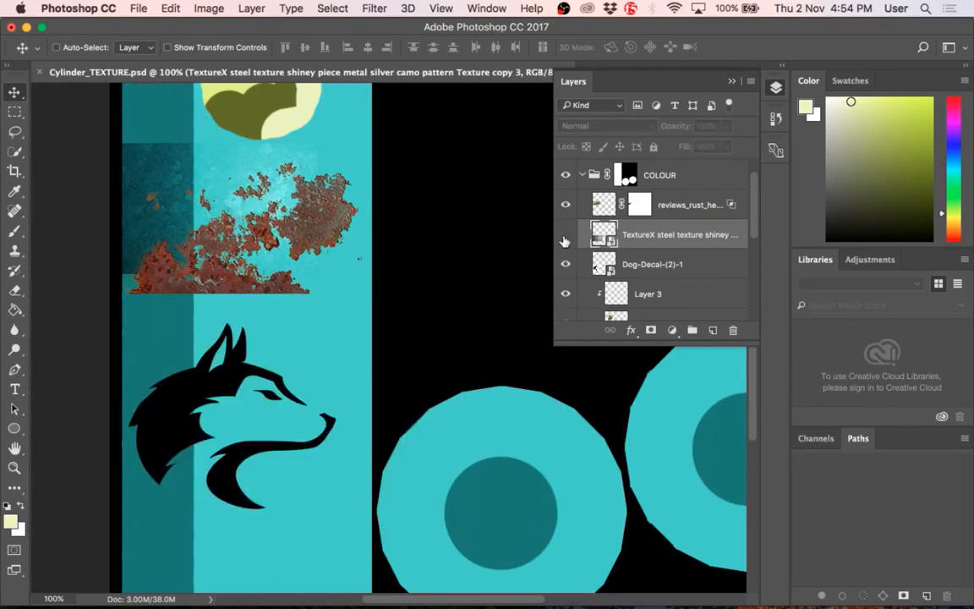
{"action": "left_click", "coordinate": [565, 239]}
{"action": "left_click", "coordinate": [579, 125]}
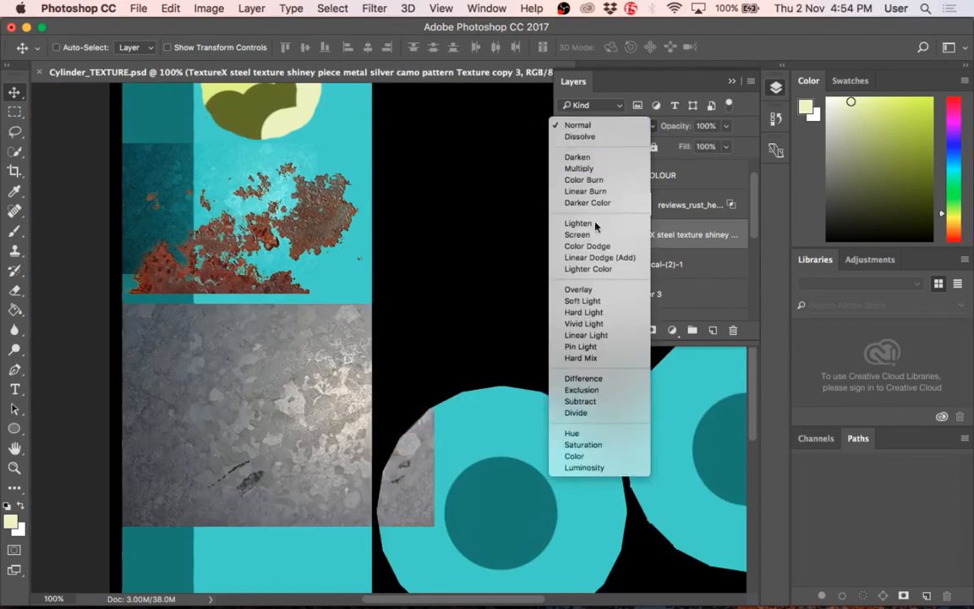
{"action": "left_click", "coordinate": [583, 289]}
Move the steel texture copy below the Dog-Decal-(2)-1 layer and select the decal layer.
{"action": "left_click", "coordinate": [207, 402], "text": "super"}
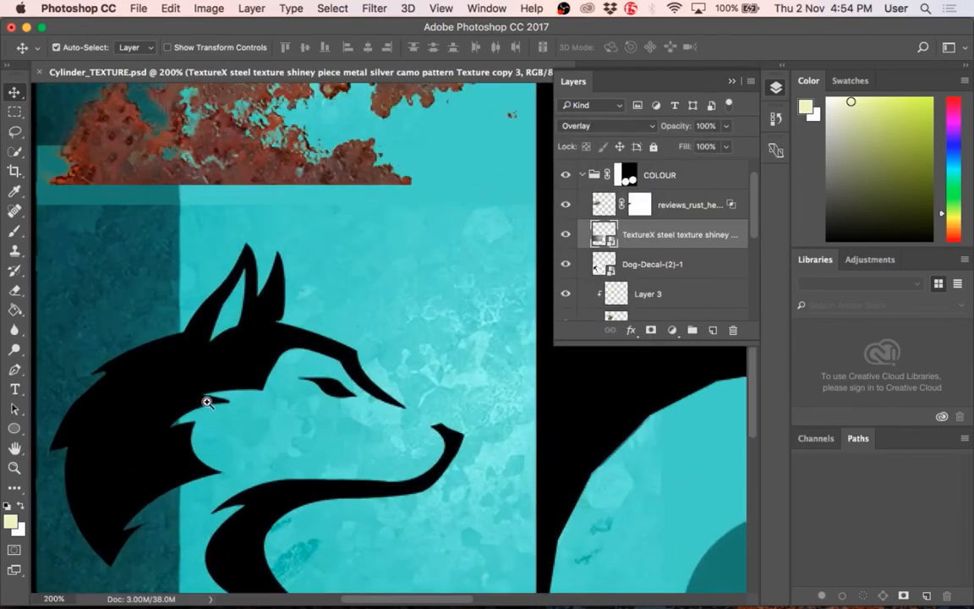
{"action": "left_click", "coordinate": [207, 403], "text": "super"}
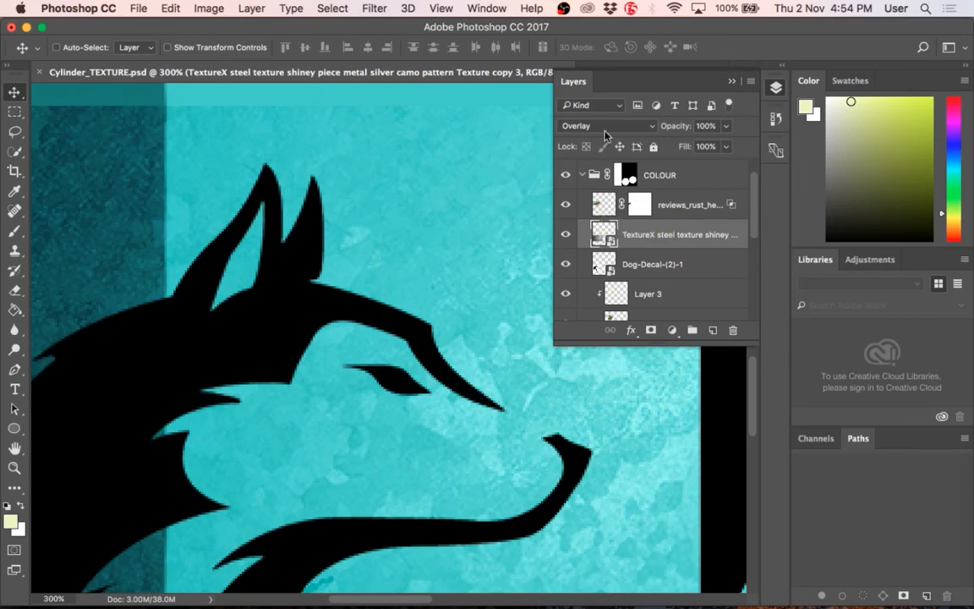
{"action": "left_click_drag", "start_coordinate": [601, 239], "coordinate": [602, 269]}
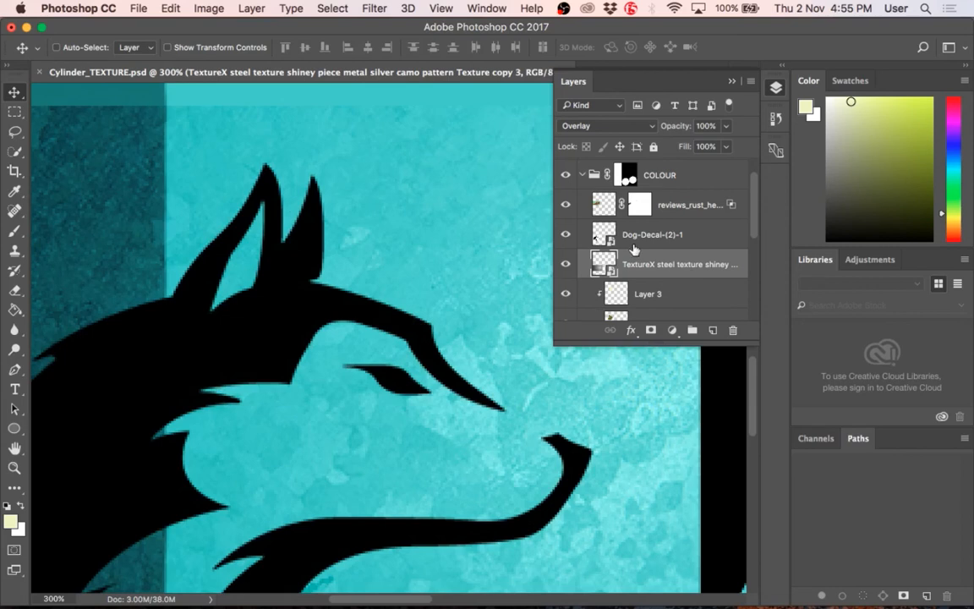
{"action": "left_click_drag", "start_coordinate": [635, 250], "coordinate": [650, 279]}
{"action": "left_click", "coordinate": [659, 243]}
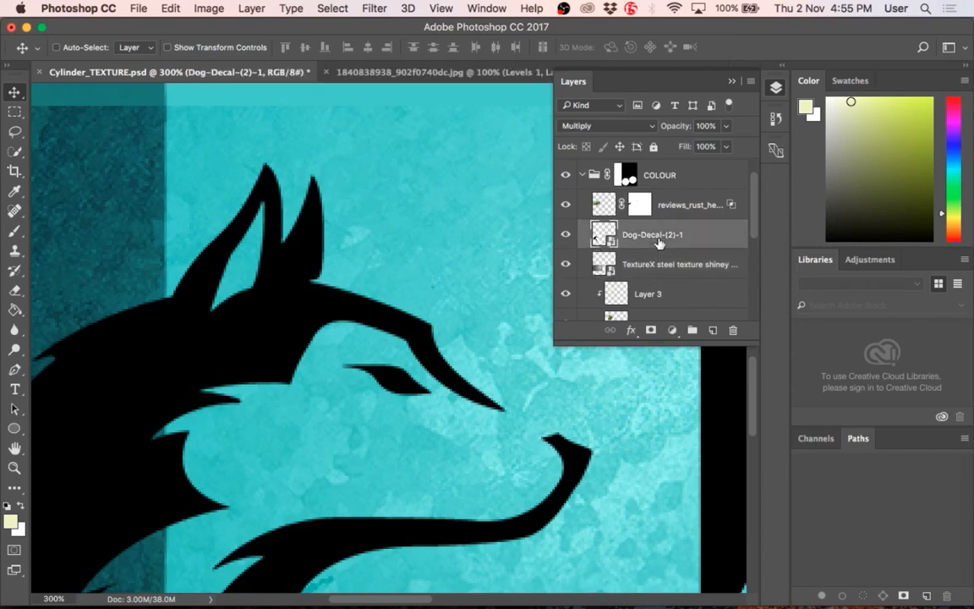
Open the blending options of the Dog-Decal-(2)-1 layer and keep the dog artwork in view.
{"action": "right_click", "coordinate": [604, 237]}
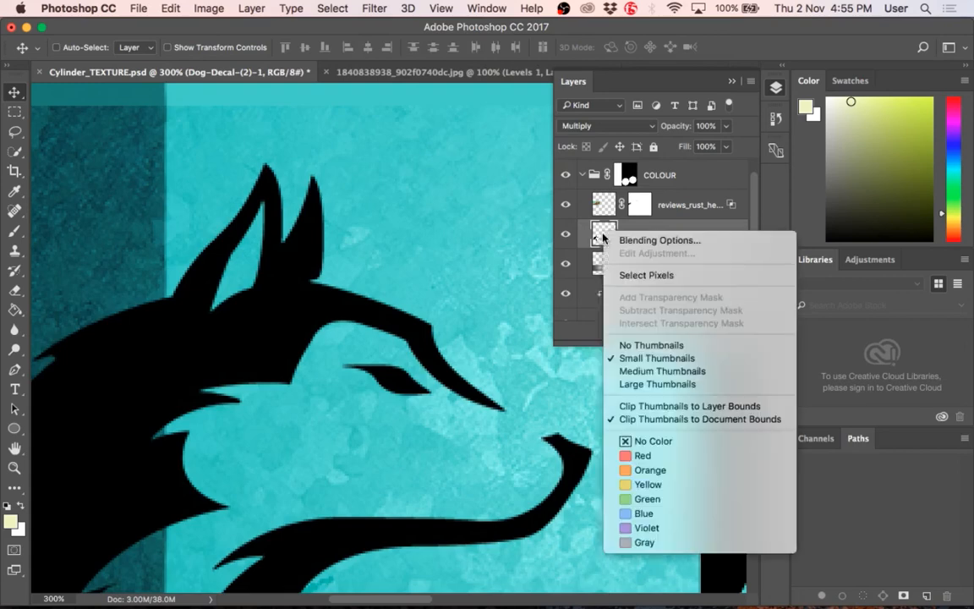
{"action": "left_click", "coordinate": [662, 242]}
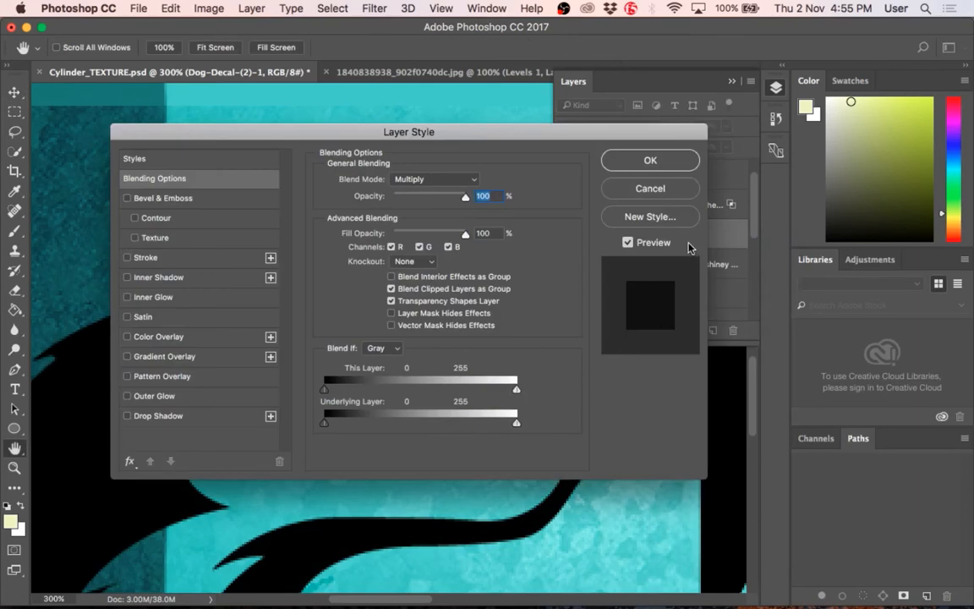
{"action": "left_click_drag", "start_coordinate": [237, 132], "coordinate": [585, 132]}
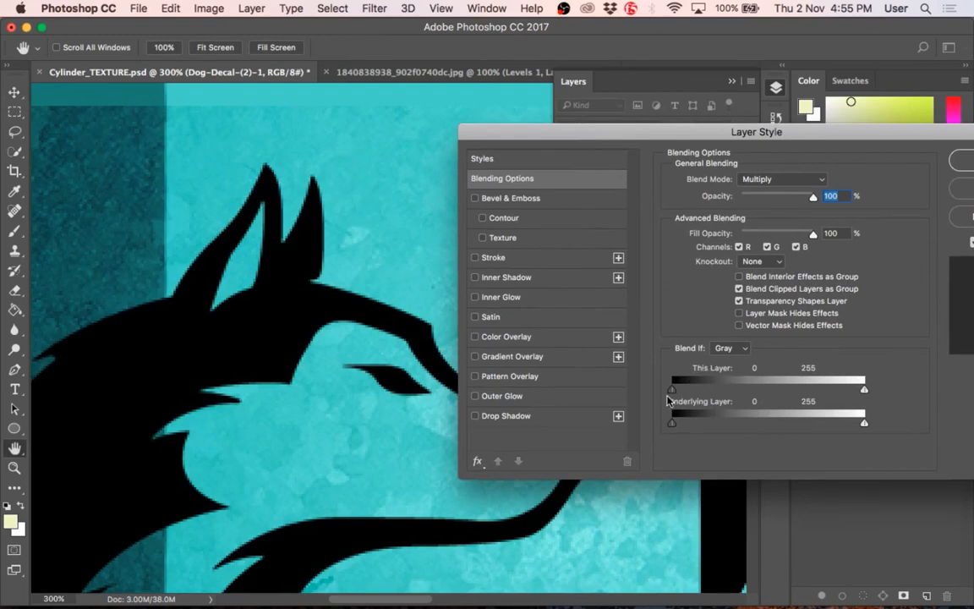
Try out the Blend If ranges for This Layer and Underlying Layer on the dog decal.
{"action": "left_click_drag", "start_coordinate": [674, 392], "coordinate": [615, 396]}
{"action": "left_click_drag", "start_coordinate": [674, 391], "coordinate": [638, 389]}
{"action": "left_click_drag", "start_coordinate": [864, 389], "coordinate": [917, 404]}
{"action": "left_click_drag", "start_coordinate": [671, 391], "coordinate": [583, 370]}
{"action": "left_click_drag", "start_coordinate": [673, 425], "coordinate": [551, 427]}
{"action": "left_click_drag", "start_coordinate": [550, 155], "coordinate": [635, 185]}
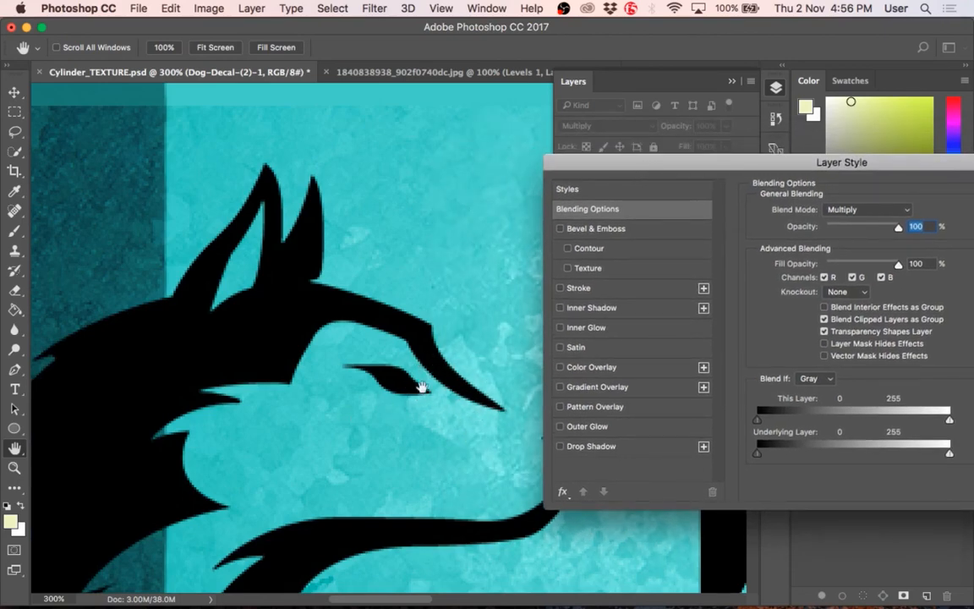
{"action": "left_click_drag", "start_coordinate": [696, 167], "coordinate": [480, 118]}
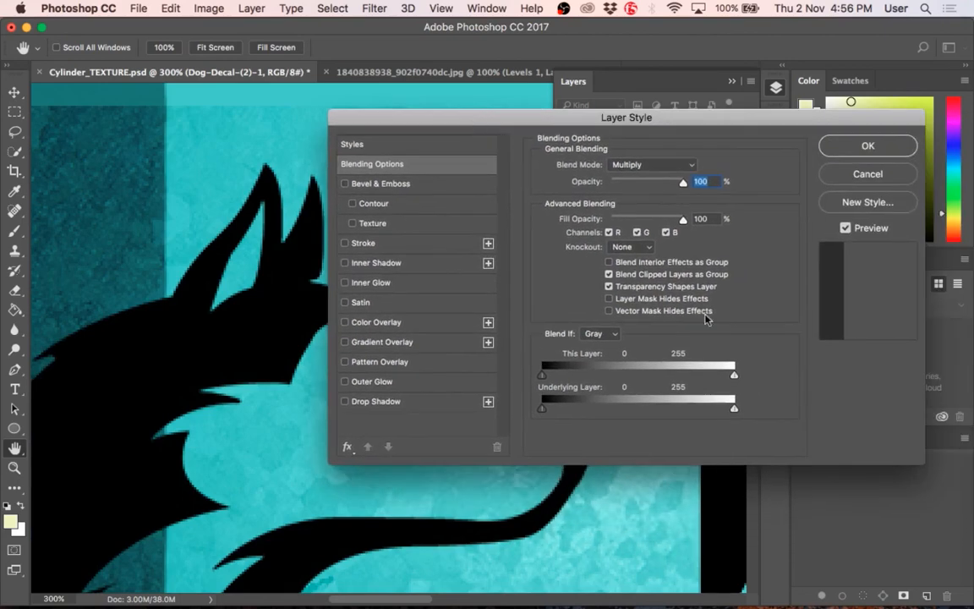
Split the dog decal's Underlying Layer white point in Blend If to 137 / 201 and apply the layer style.
{"action": "left_click_drag", "start_coordinate": [736, 413], "coordinate": [728, 412]}
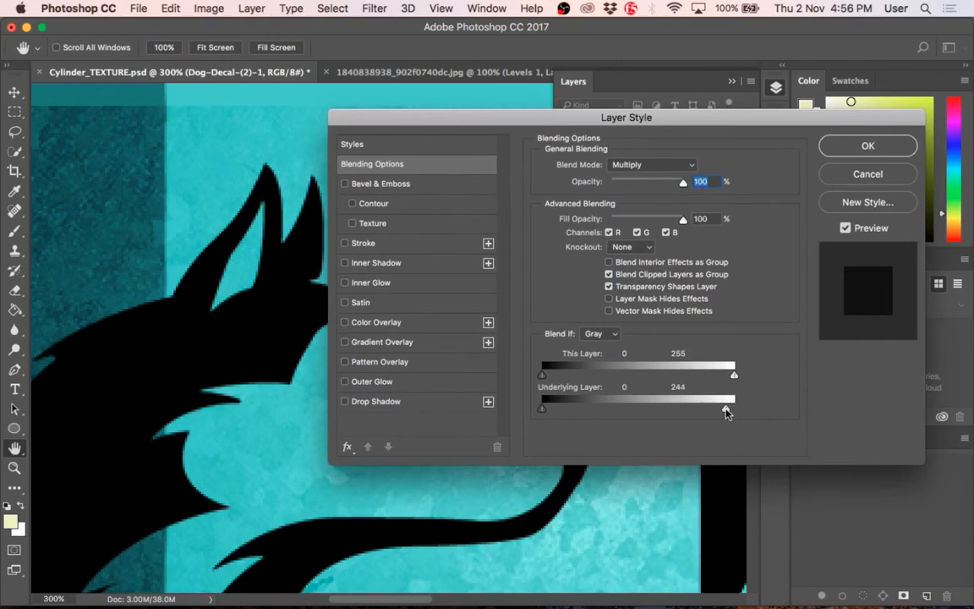
{"action": "left_click_drag", "start_coordinate": [637, 120], "coordinate": [832, 141]}
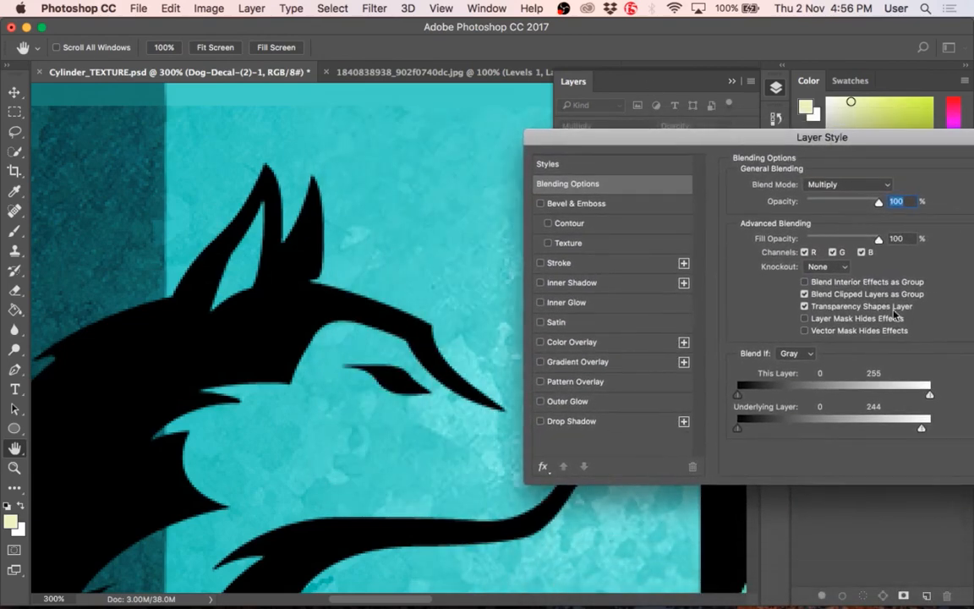
{"action": "left_click_drag", "start_coordinate": [920, 431], "coordinate": [839, 430]}
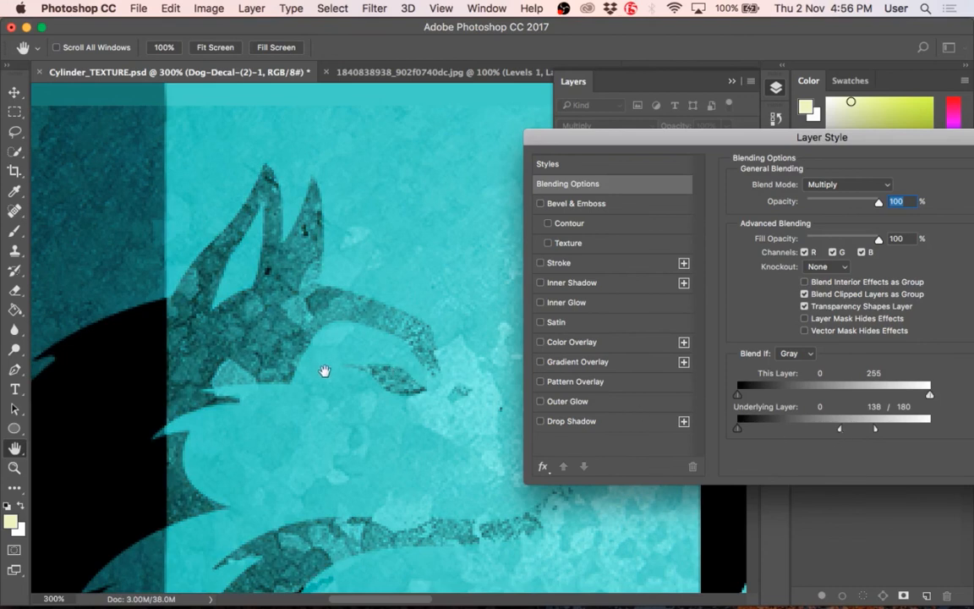
{"action": "left_click_drag", "start_coordinate": [839, 433], "coordinate": [881, 434]}
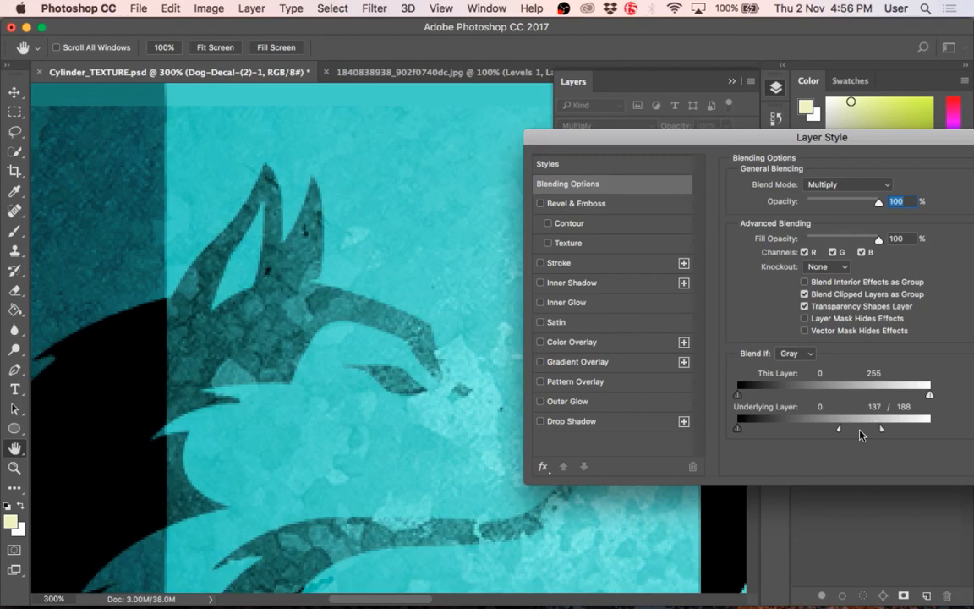
{"action": "left_click_drag", "start_coordinate": [881, 429], "coordinate": [891, 430]}
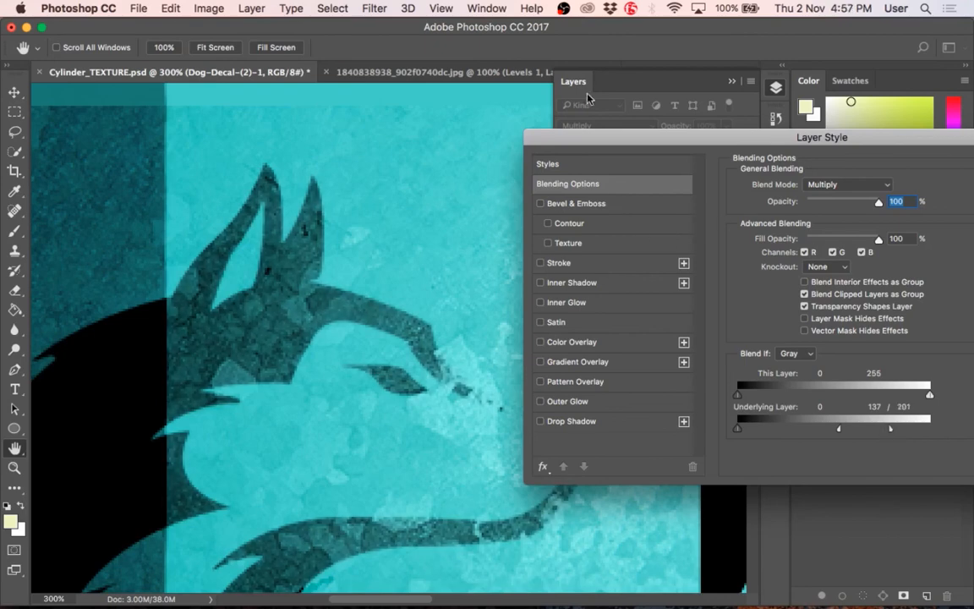
{"action": "left_click_drag", "start_coordinate": [592, 138], "coordinate": [257, 461]}
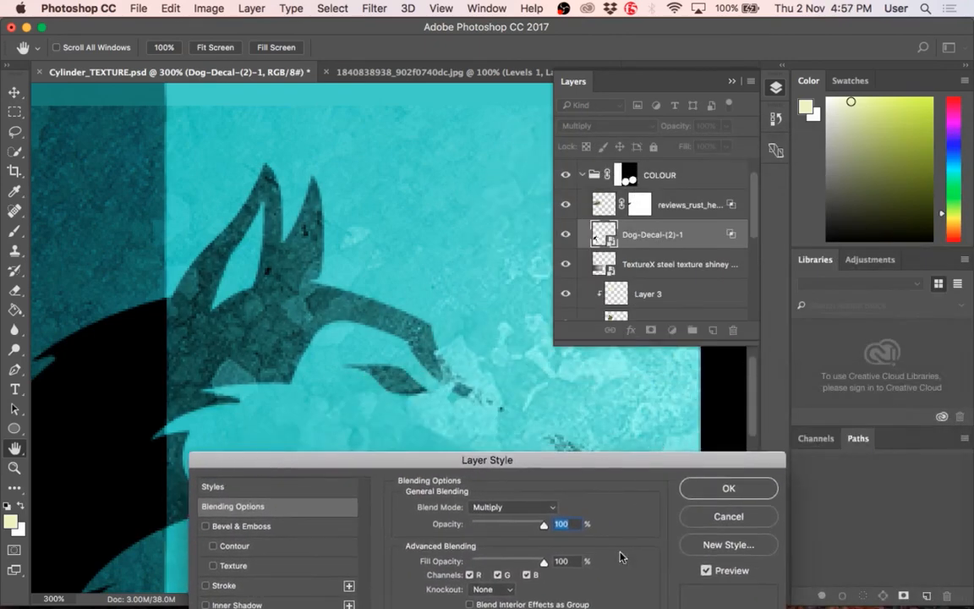
{"action": "left_click", "coordinate": [725, 488]}
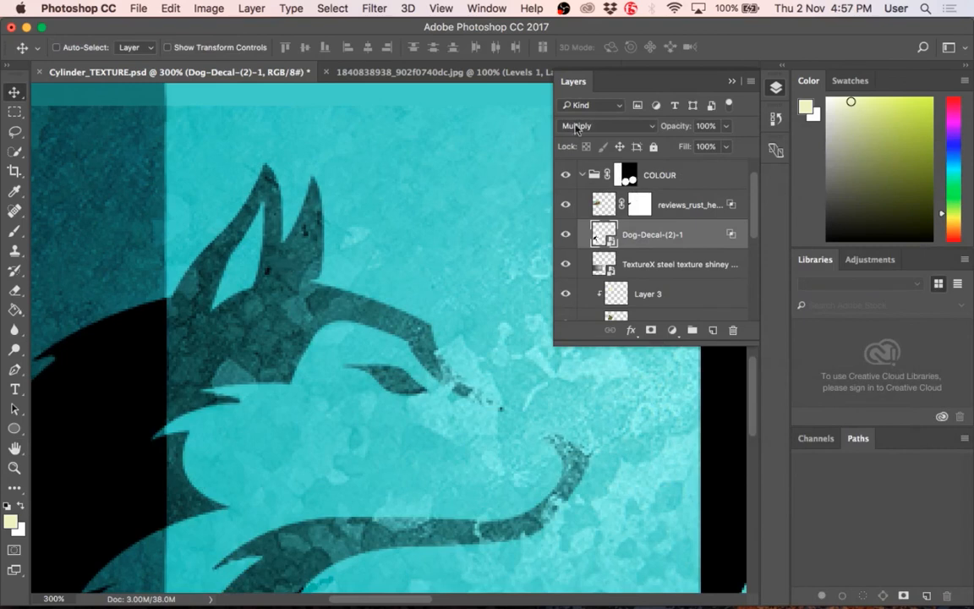
Add a layer mask to the steel texture copy below the decal and enlarge the brush to 45.
{"action": "left_click", "coordinate": [585, 264]}
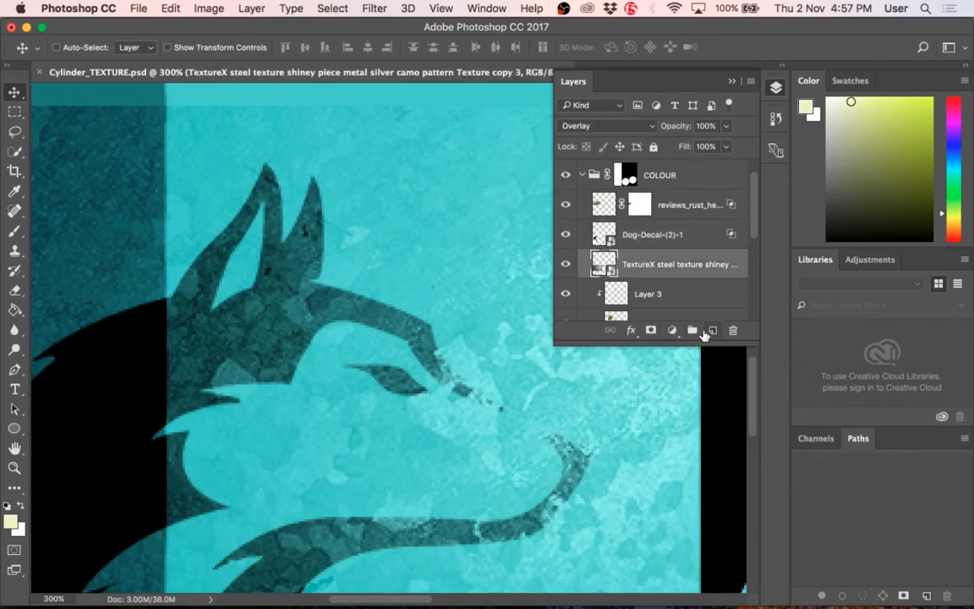
{"action": "left_click", "coordinate": [651, 329]}
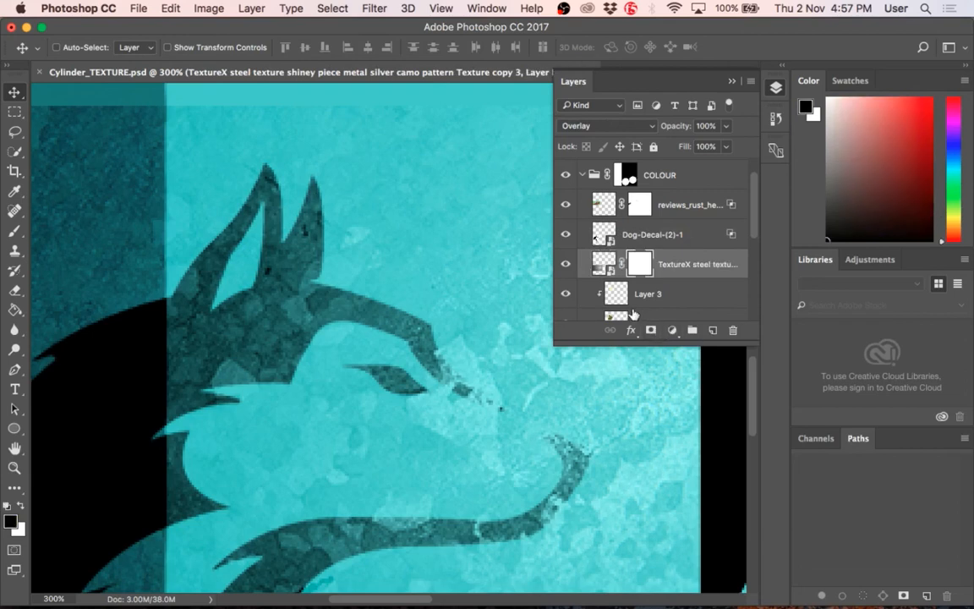
{"action": "key", "text": "b"}
{"action": "key", "text": "bracketright"}
{"action": "key", "text": "bracketright"}
{"action": "key", "text": "bracketright"}
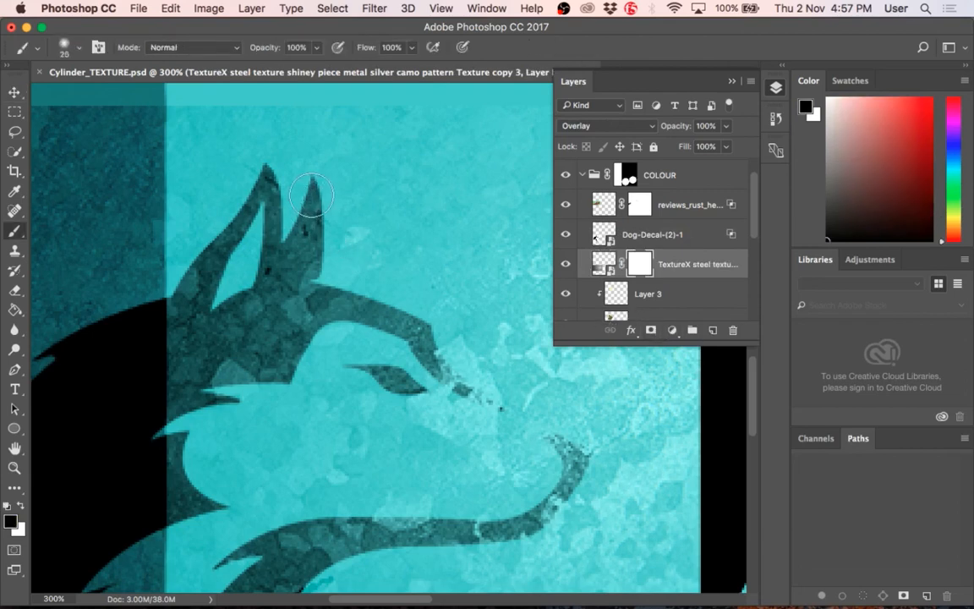
{"action": "key", "text": "bracketright"}
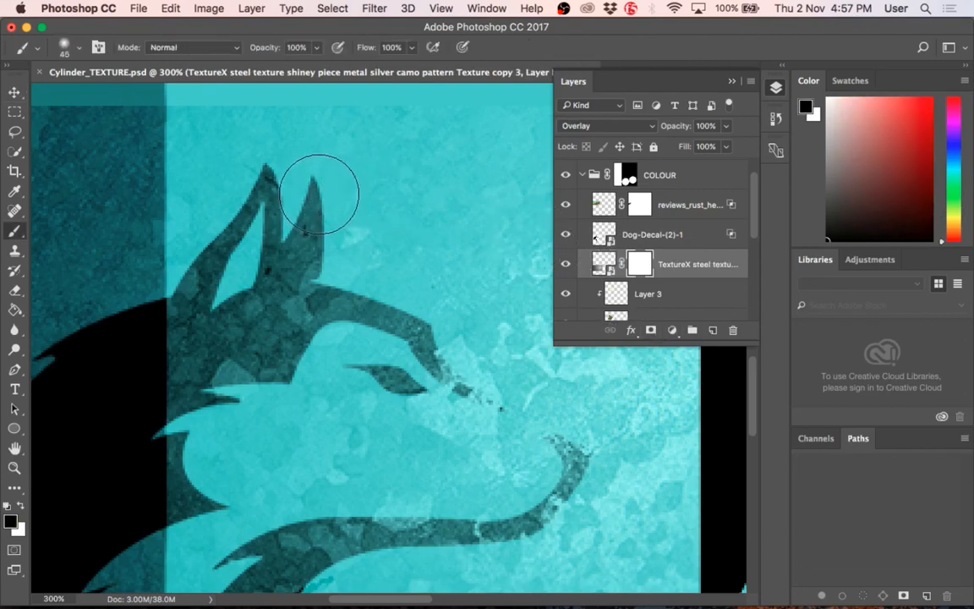
Paint black on the steel texture's mask over the dog's ears, snout and lower jaw to hide the texture there.
{"action": "mouse_move", "coordinate": [318, 215]}
{"action": "left_mouse_down"}
{"action": "mouse_move", "coordinate": [300, 239]}
{"action": "mouse_move", "coordinate": [291, 153]}
{"action": "mouse_move", "coordinate": [188, 195]}
{"action": "left_mouse_up"}
{"action": "mouse_move", "coordinate": [394, 313]}
{"action": "left_mouse_down"}
{"action": "mouse_move", "coordinate": [435, 392]}
{"action": "mouse_move", "coordinate": [461, 397]}
{"action": "left_mouse_up"}
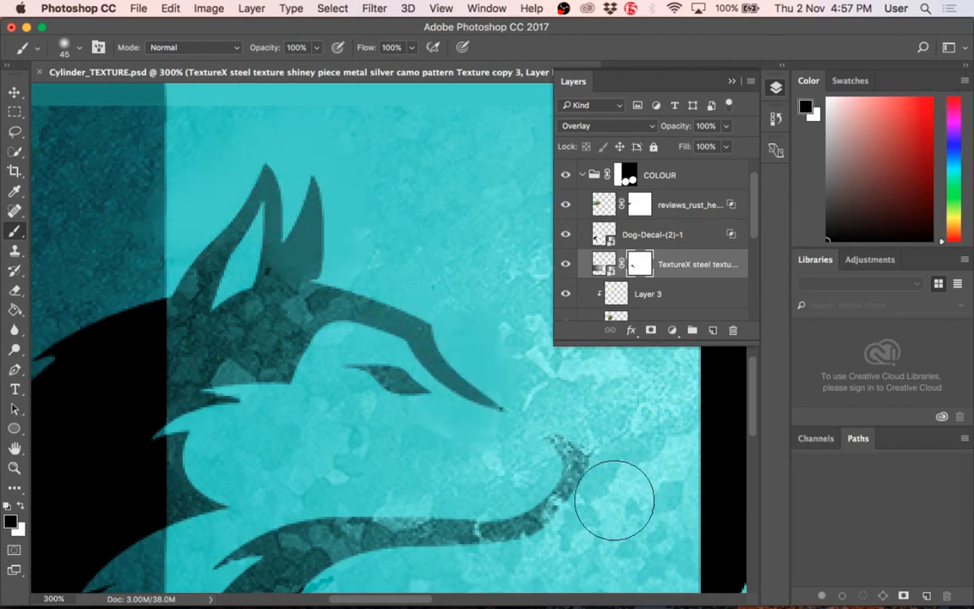
{"action": "mouse_move", "coordinate": [457, 511]}
{"action": "left_mouse_down"}
{"action": "mouse_move", "coordinate": [411, 533]}
{"action": "mouse_move", "coordinate": [245, 546]}
{"action": "left_mouse_up"}
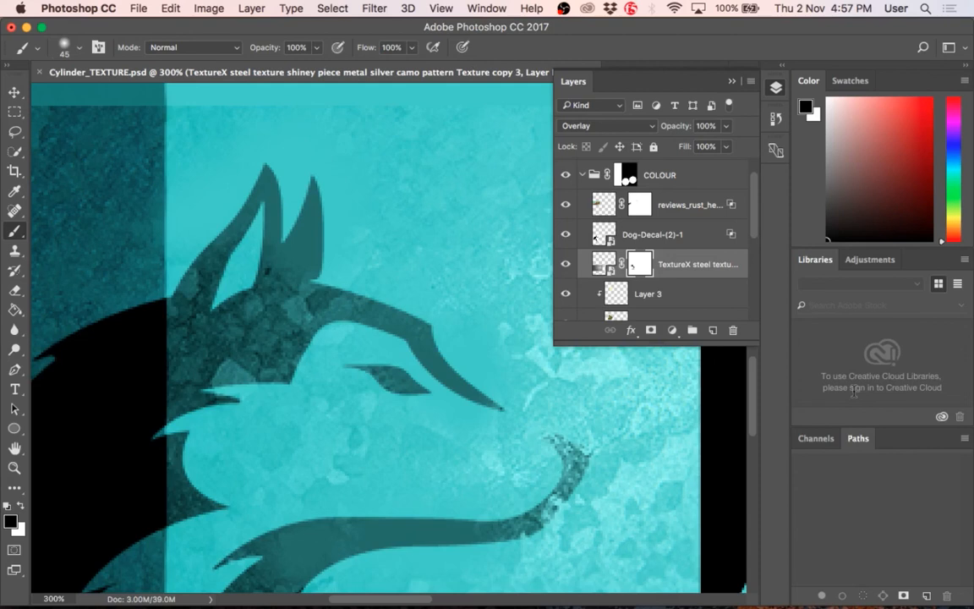
Paint white on the steel texture's mask over the lower jaw and snout to bring the worn texture back.
{"action": "key", "text": "x"}
{"action": "left_click", "coordinate": [475, 530]}
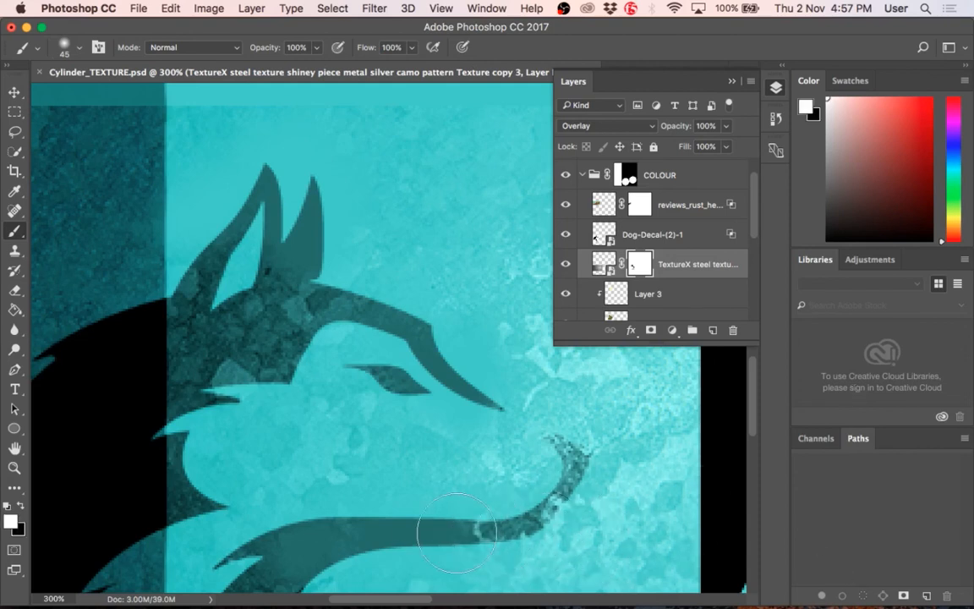
{"action": "left_click", "coordinate": [399, 519]}
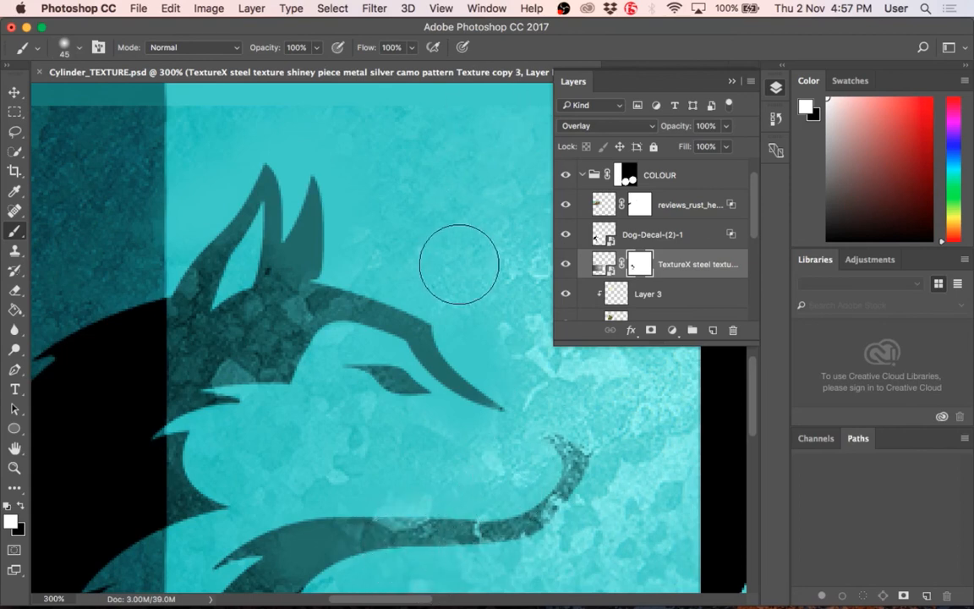
{"action": "left_click", "coordinate": [347, 303]}
{"action": "mouse_move", "coordinate": [347, 302]}
{"action": "left_mouse_down"}
{"action": "mouse_move", "coordinate": [393, 317]}
{"action": "mouse_move", "coordinate": [495, 404]}
{"action": "left_mouse_up"}
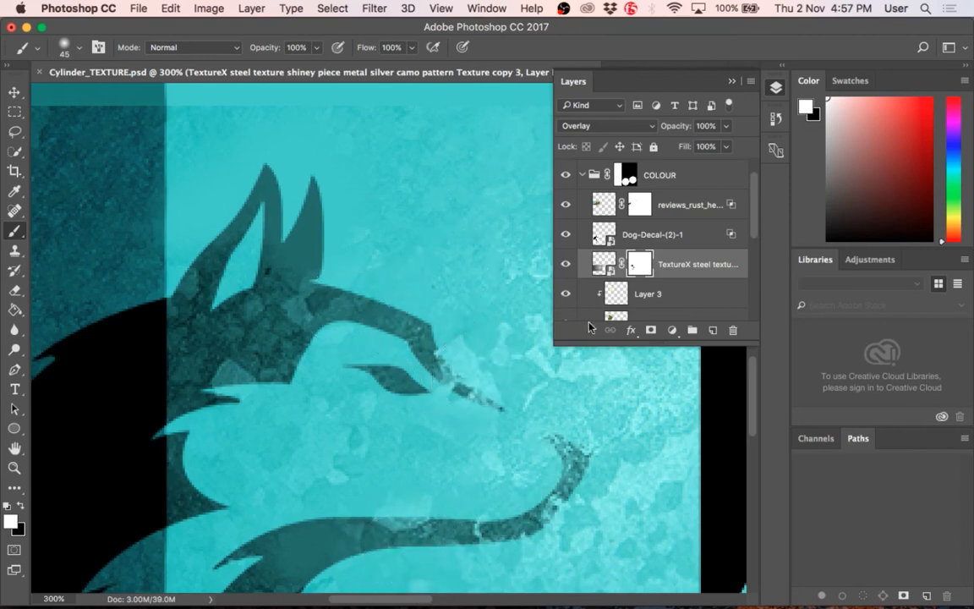
Set the foreground colour to grey 989898 and paint the mask over the snout to partly hide the steel texture.
{"action": "left_click", "coordinate": [10, 520]}
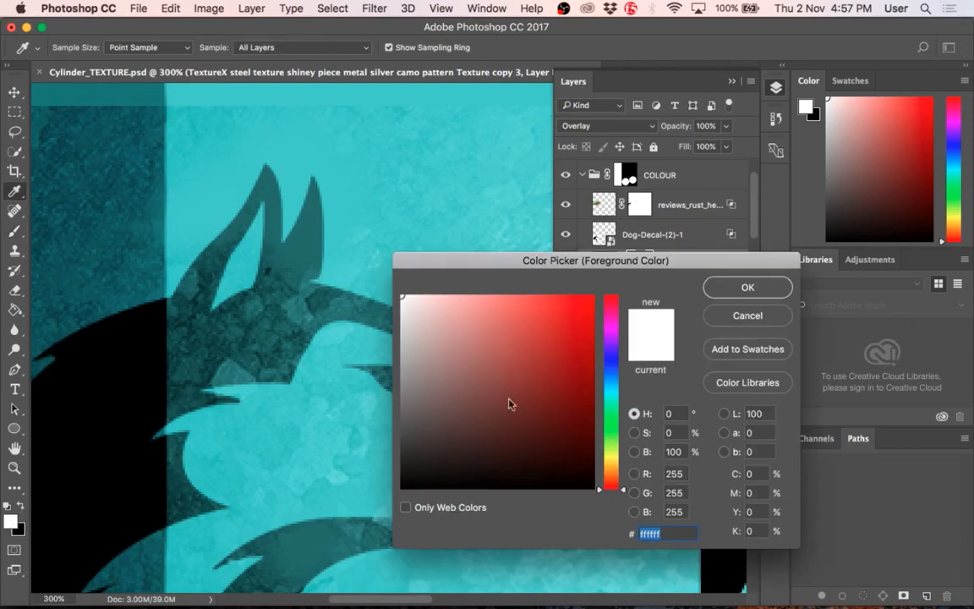
{"action": "type", "text": "999999"}
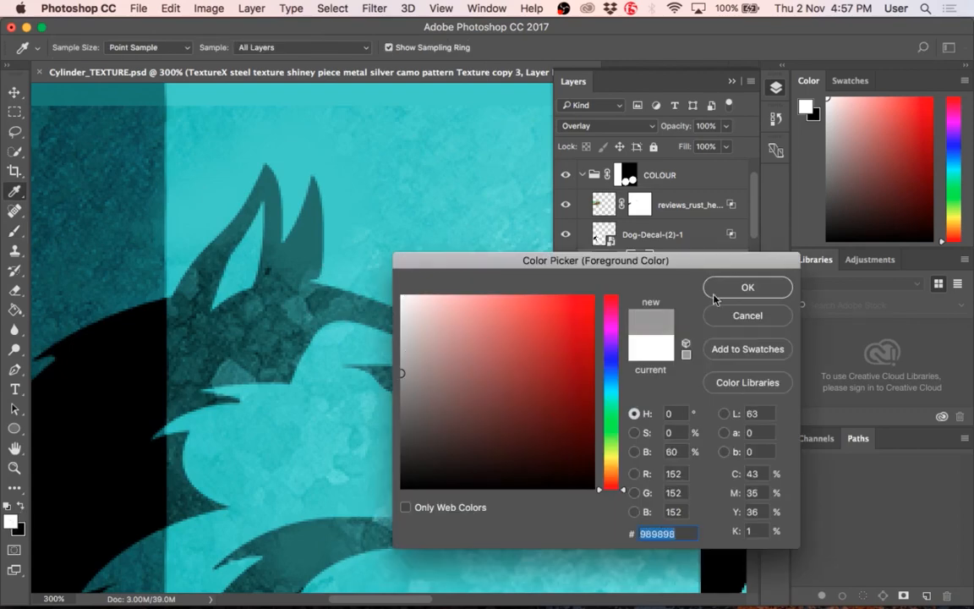
{"action": "left_click", "coordinate": [722, 285]}
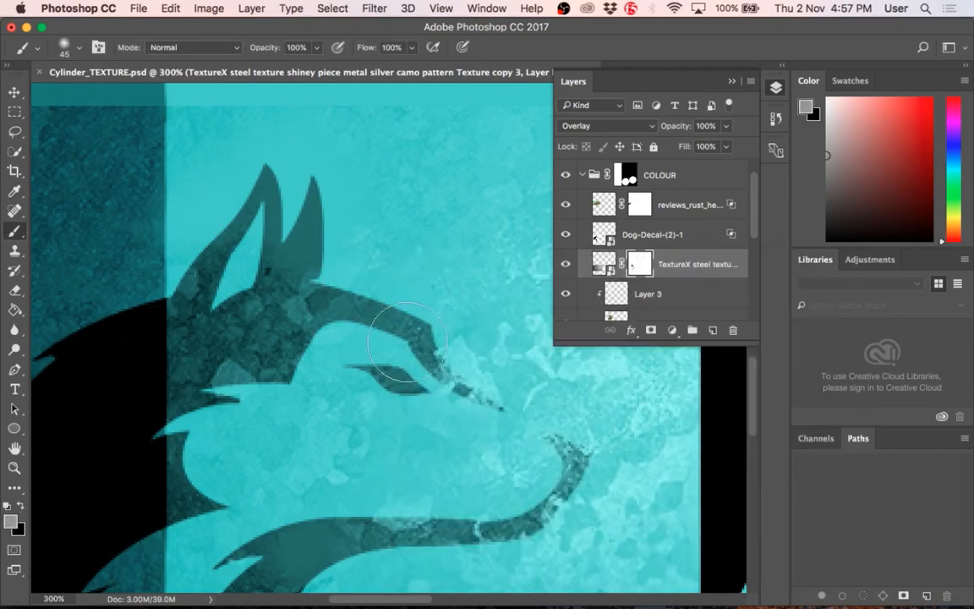
{"action": "mouse_move", "coordinate": [441, 370]}
{"action": "left_mouse_down"}
{"action": "mouse_move", "coordinate": [483, 389]}
{"action": "mouse_move", "coordinate": [433, 342]}
{"action": "left_mouse_up"}
{"action": "mouse_move", "coordinate": [473, 382]}
{"action": "left_mouse_down"}
{"action": "mouse_move", "coordinate": [445, 356]}
{"action": "mouse_move", "coordinate": [525, 401]}
{"action": "mouse_move", "coordinate": [420, 379]}
{"action": "mouse_move", "coordinate": [487, 397]}
{"action": "mouse_move", "coordinate": [402, 341]}
{"action": "mouse_move", "coordinate": [507, 396]}
{"action": "mouse_move", "coordinate": [409, 354]}
{"action": "mouse_move", "coordinate": [492, 395]}
{"action": "mouse_move", "coordinate": [467, 338]}
{"action": "left_mouse_up"}
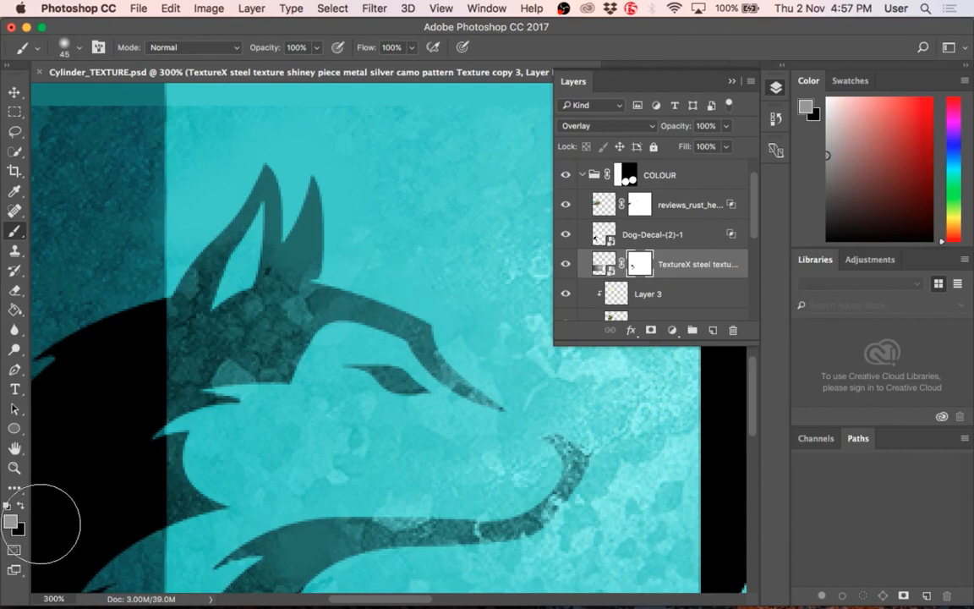
Lower the brush opacity to 33% and paint black on the mask along the dog's forehead and snout.
{"action": "key", "text": "d"}
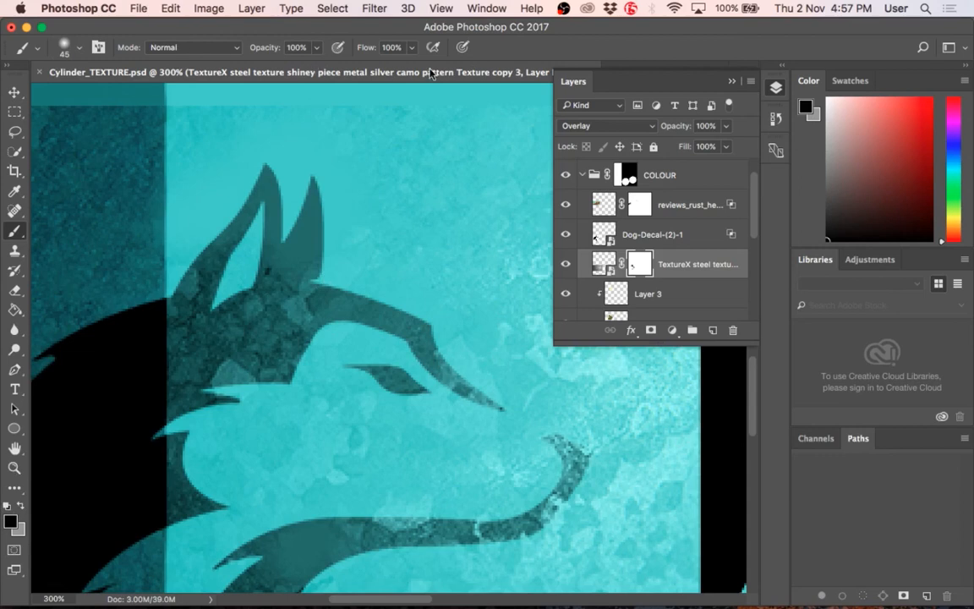
{"action": "left_click_drag", "start_coordinate": [316, 47], "coordinate": [269, 69]}
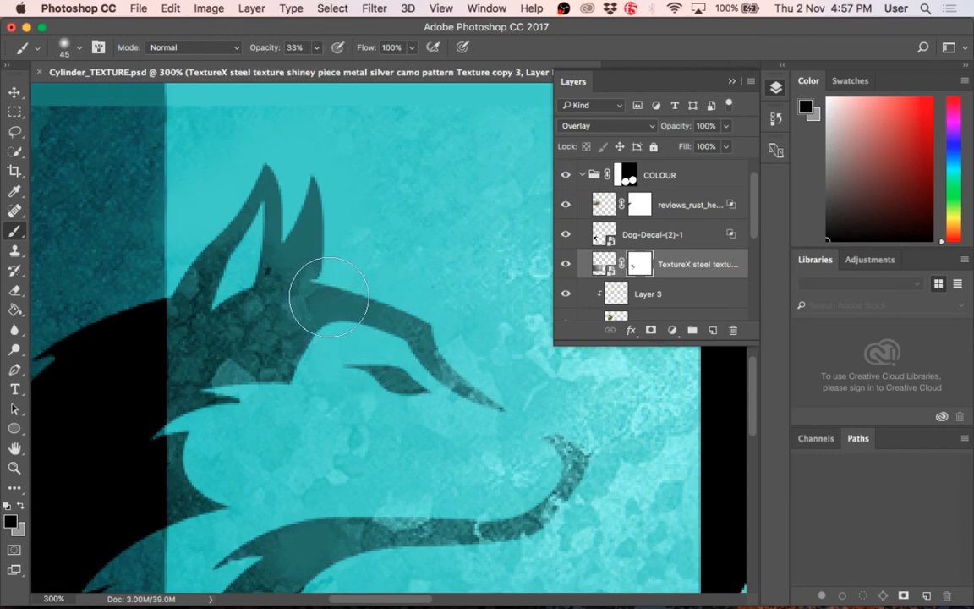
{"action": "mouse_move", "coordinate": [329, 297]}
{"action": "left_mouse_down"}
{"action": "mouse_move", "coordinate": [377, 327]}
{"action": "mouse_move", "coordinate": [441, 323]}
{"action": "mouse_move", "coordinate": [409, 366]}
{"action": "mouse_move", "coordinate": [466, 384]}
{"action": "mouse_move", "coordinate": [489, 405]}
{"action": "mouse_move", "coordinate": [423, 409]}
{"action": "mouse_move", "coordinate": [482, 389]}
{"action": "left_mouse_up"}
{"action": "key", "text": "x"}
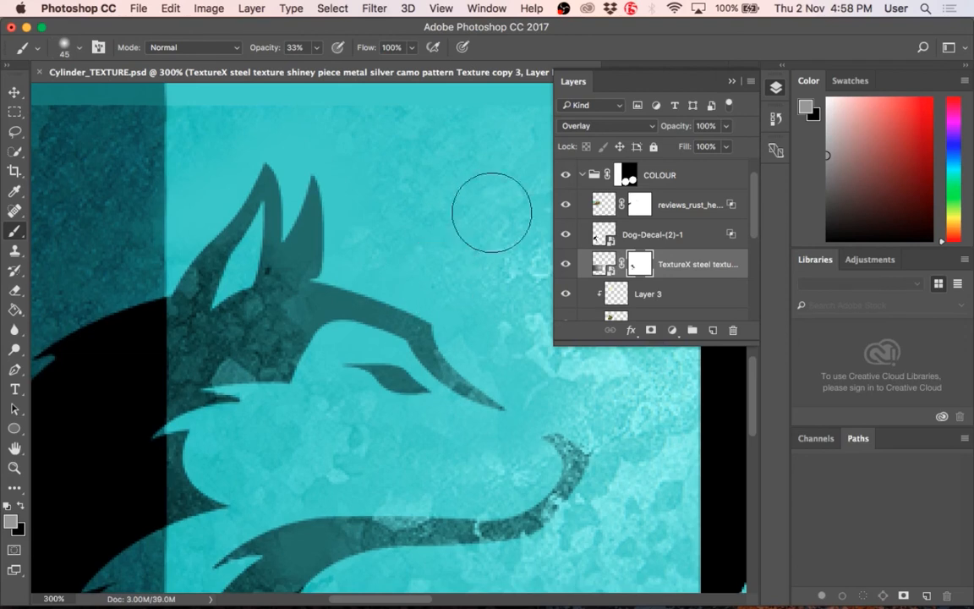
Review the available blend modes and the Blend If options of the steel texture layer.
{"action": "left_click", "coordinate": [592, 125]}
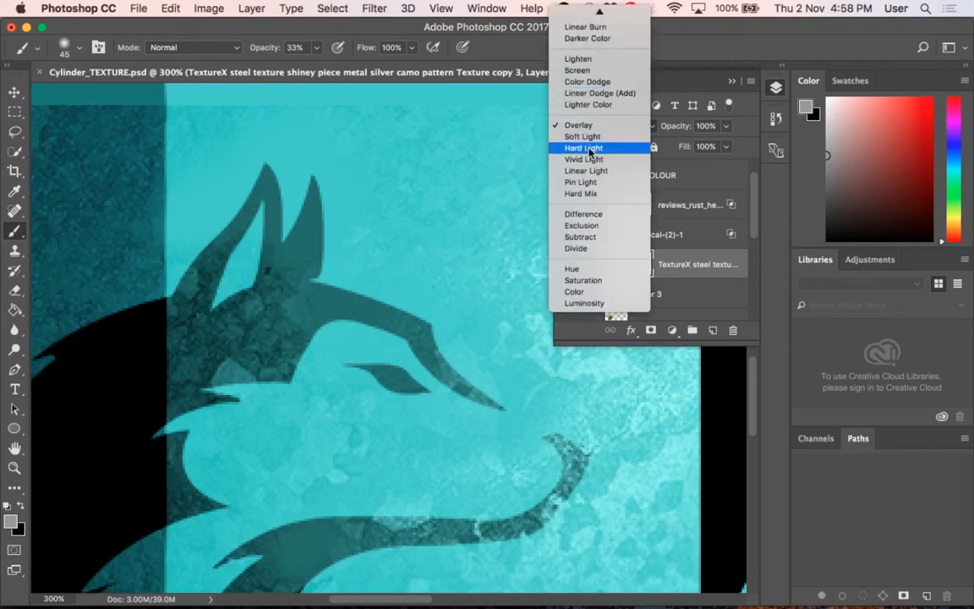
{"action": "scroll", "coordinate": [584, 81], "scroll_direction": "up", "scroll_amount": 3}
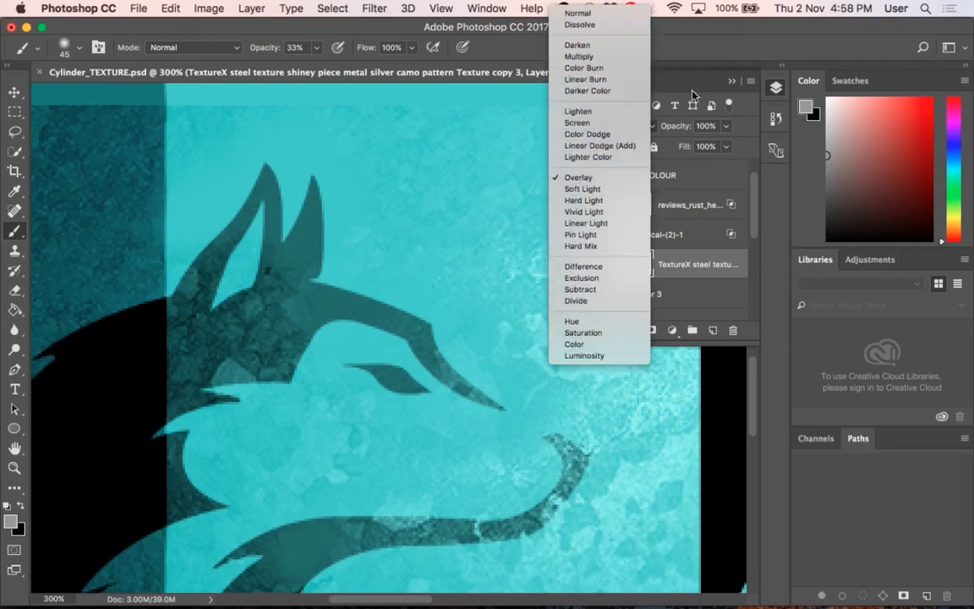
{"action": "key", "text": "Escape"}
{"action": "right_click", "coordinate": [640, 262]}
{"action": "right_click", "coordinate": [664, 262]}
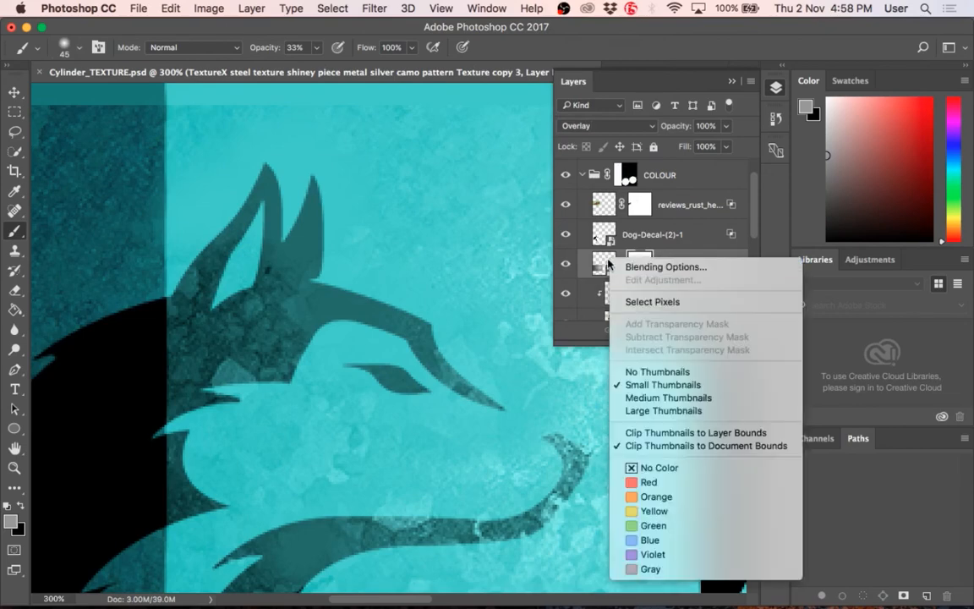
{"action": "left_click", "coordinate": [676, 267]}
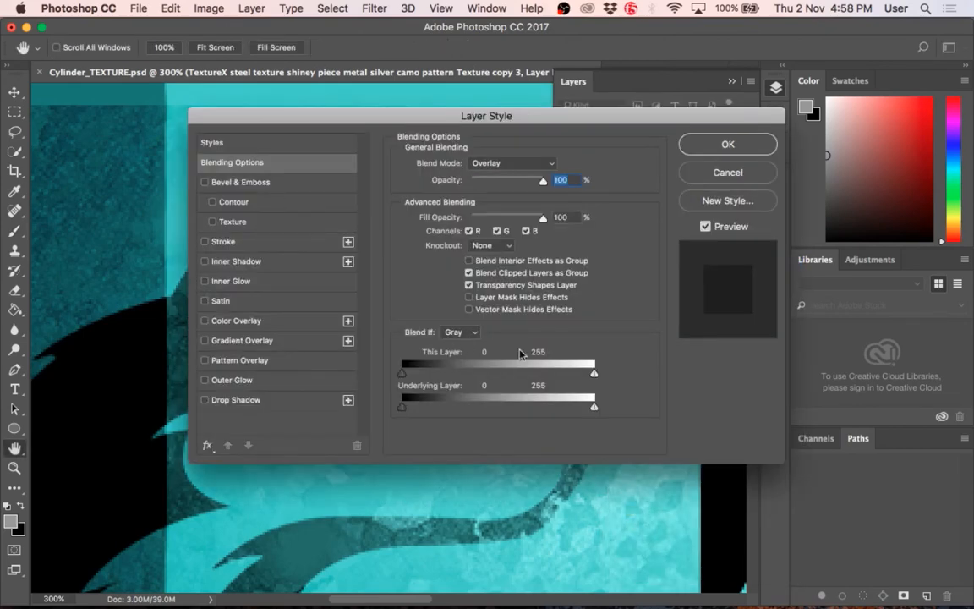
{"action": "left_click", "coordinate": [727, 172]}
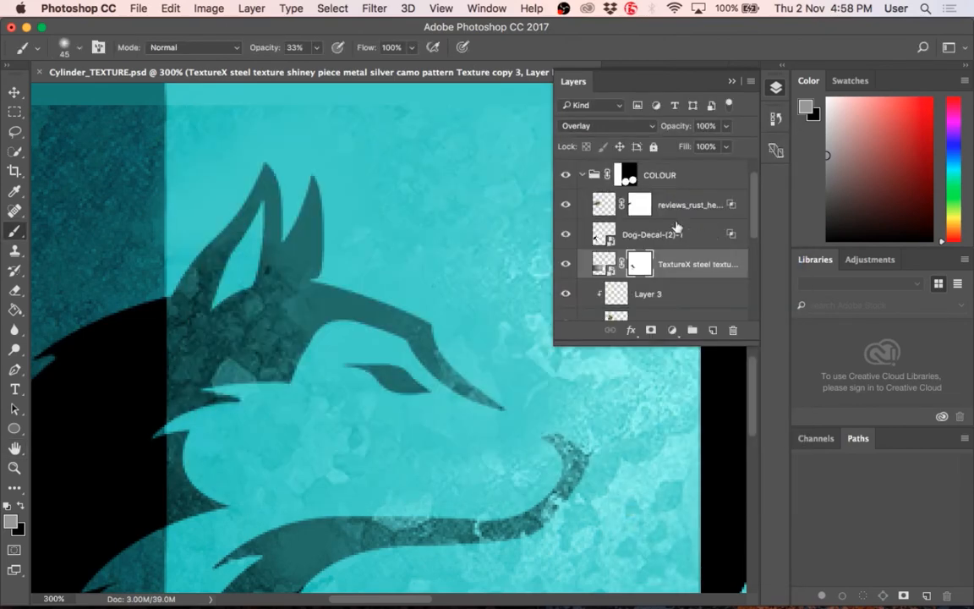
Inspect the reviews_rust_heroimage layer's mask and return to the steel texture layer's mask.
{"action": "left_click", "coordinate": [630, 217]}
{"action": "key", "text": "super+z"}
{"action": "left_click", "coordinate": [641, 210]}
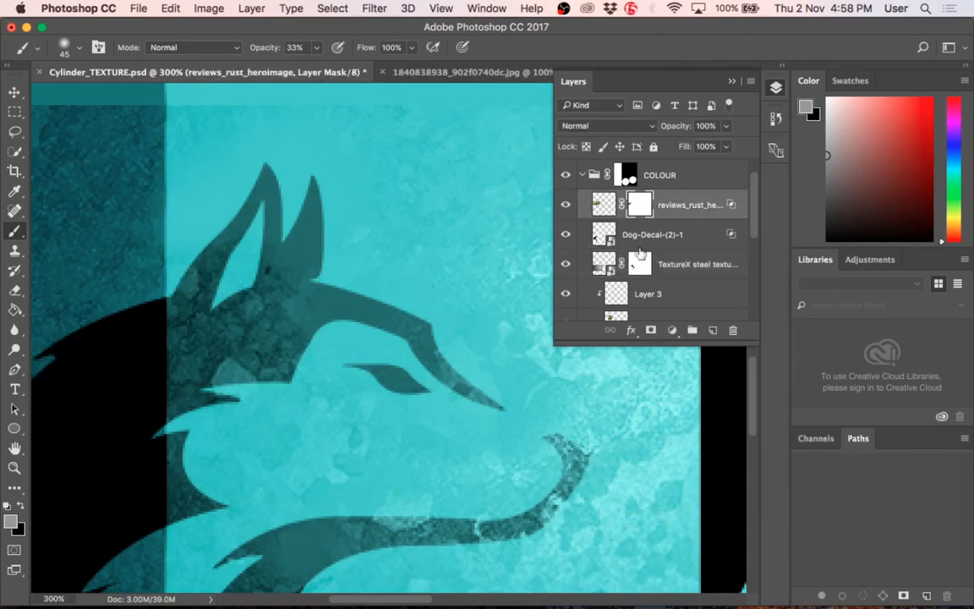
{"action": "left_click", "coordinate": [644, 262]}
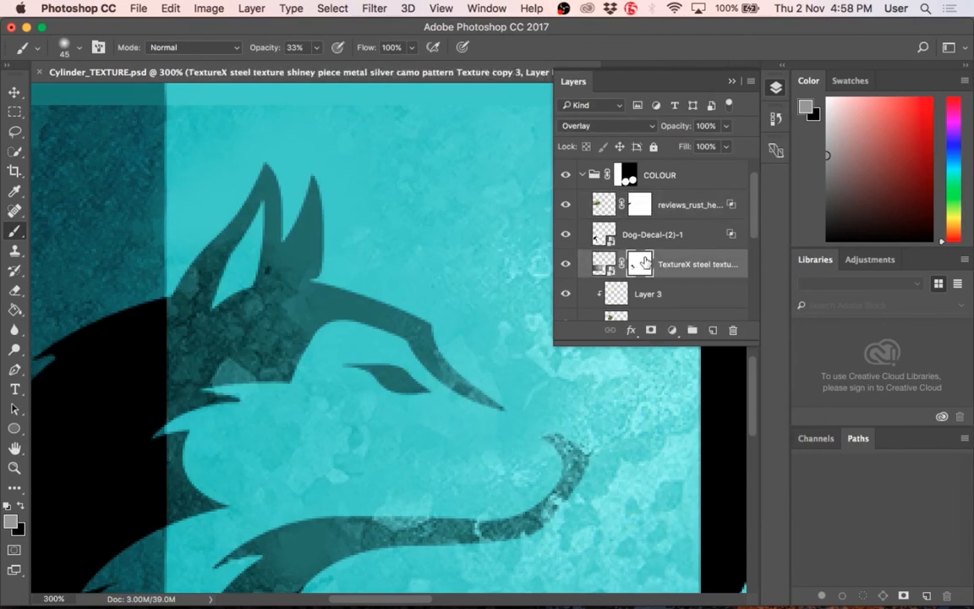